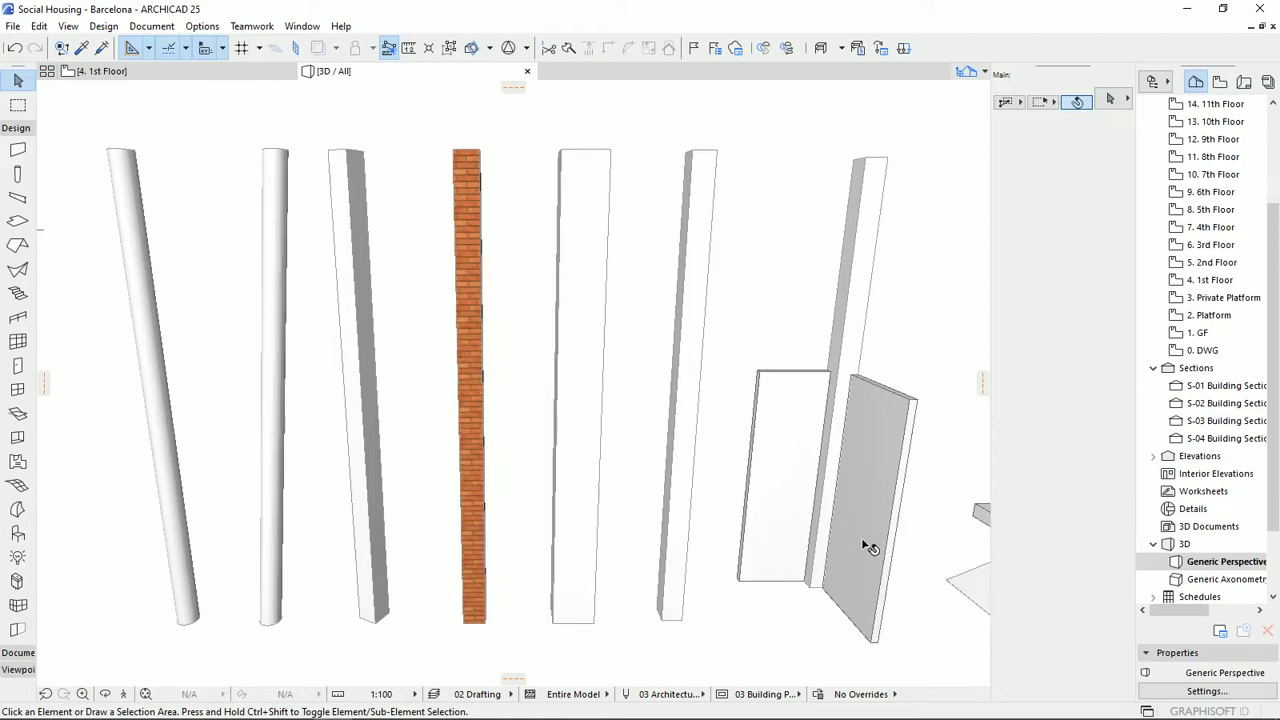
Pan across the 3D view of the sample columns model.
{"action": "middle_click_drag", "start_coordinate": [867, 535], "coordinate": [30, 437]}
{"action": "middle_click_drag", "start_coordinate": [543, 537], "coordinate": [469, 548]}
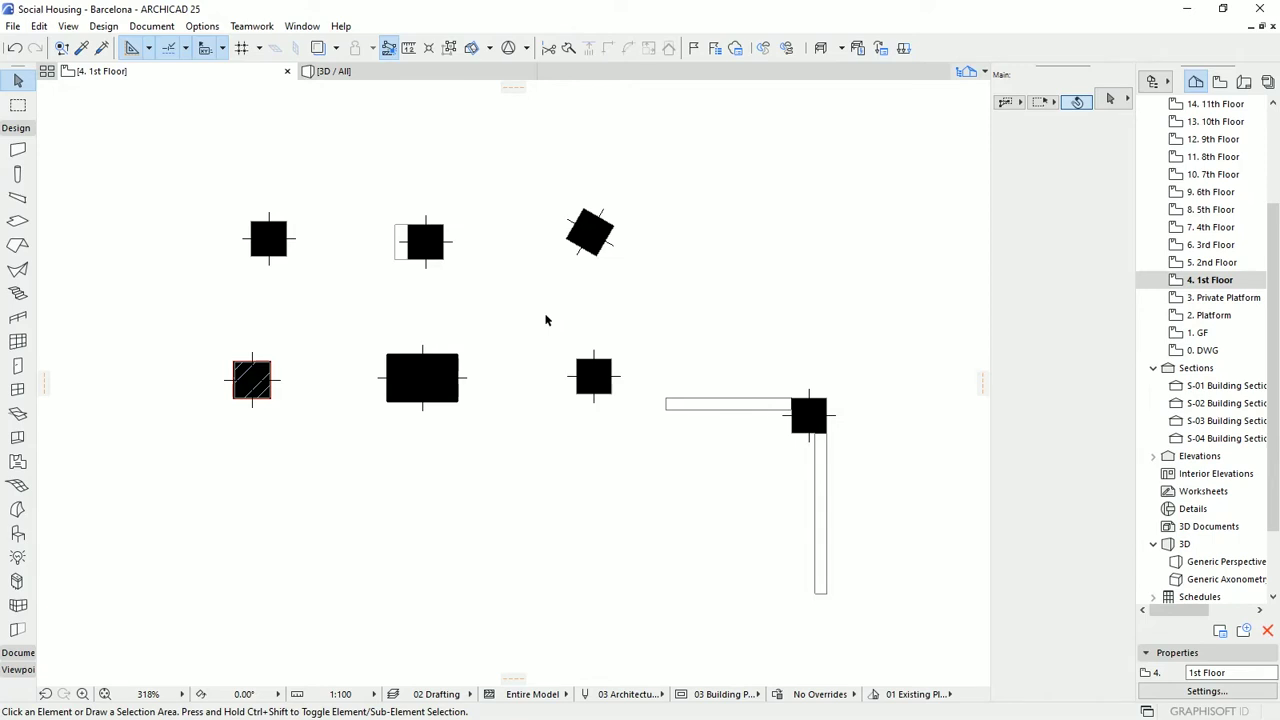
{"action": "middle_click_drag", "start_coordinate": [545, 320], "coordinate": [563, 340]}
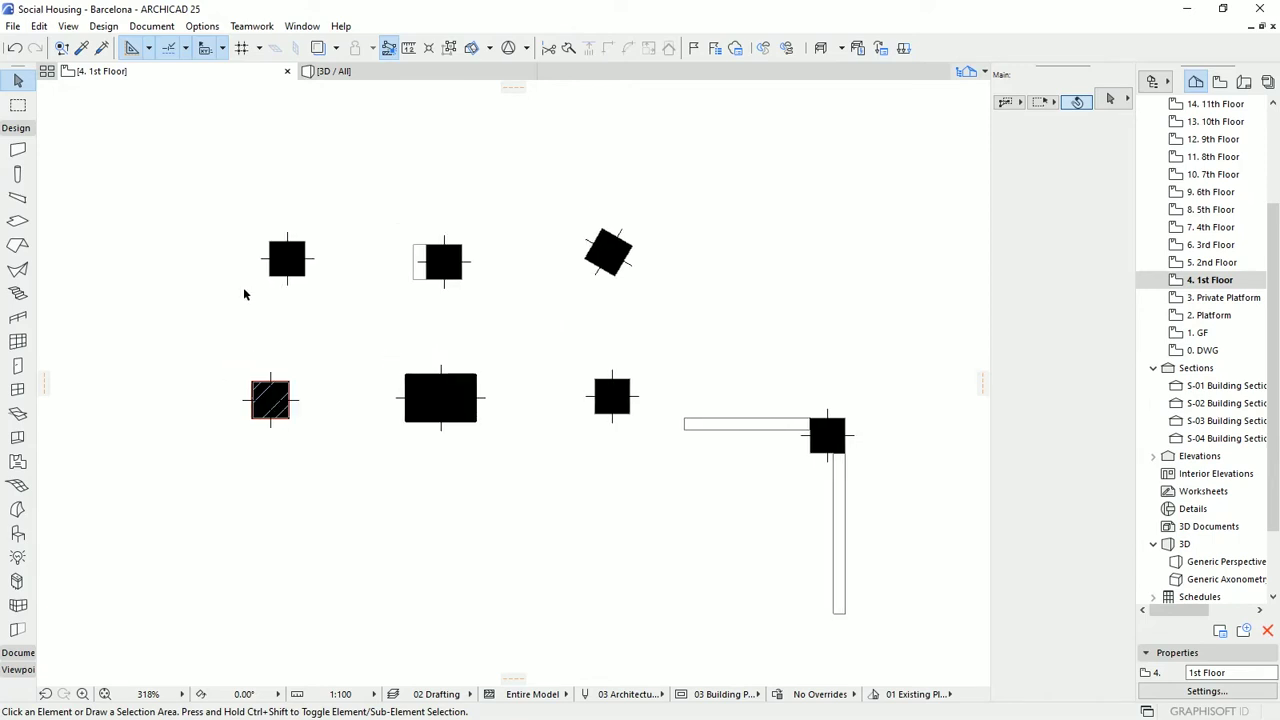
{"action": "left_click", "coordinate": [305, 280]}
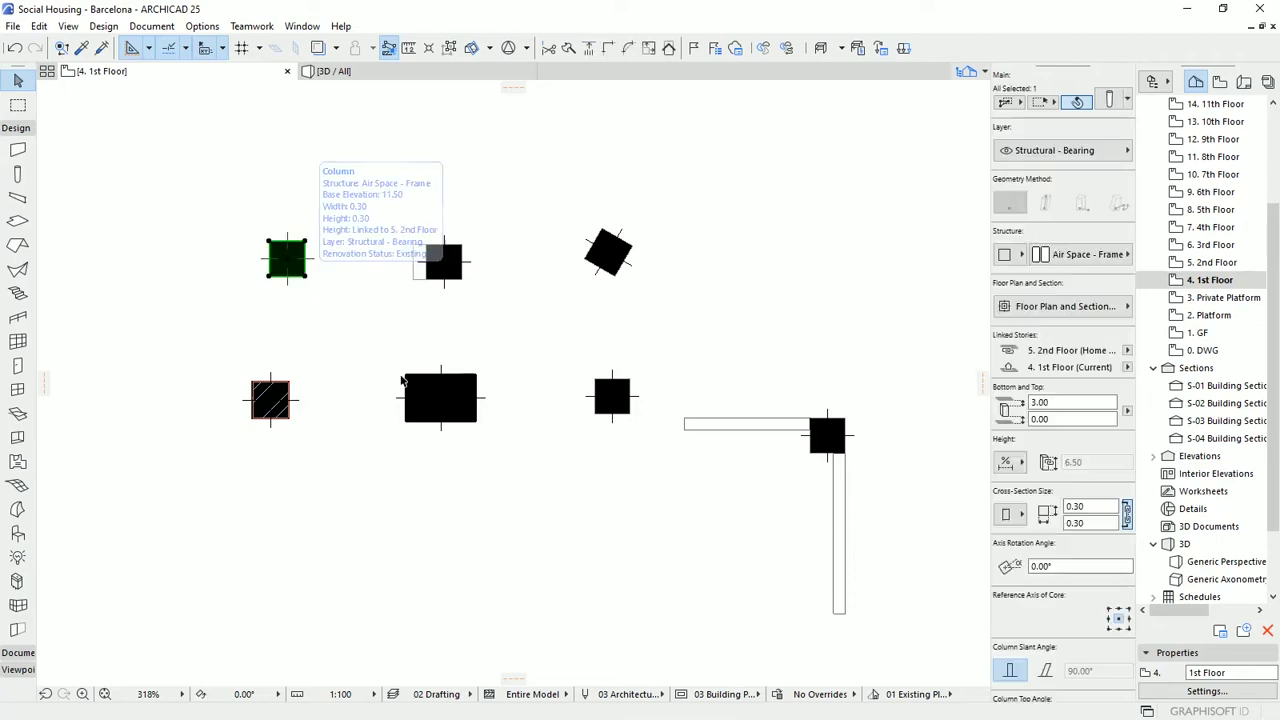
{"action": "left_click", "coordinate": [453, 280]}
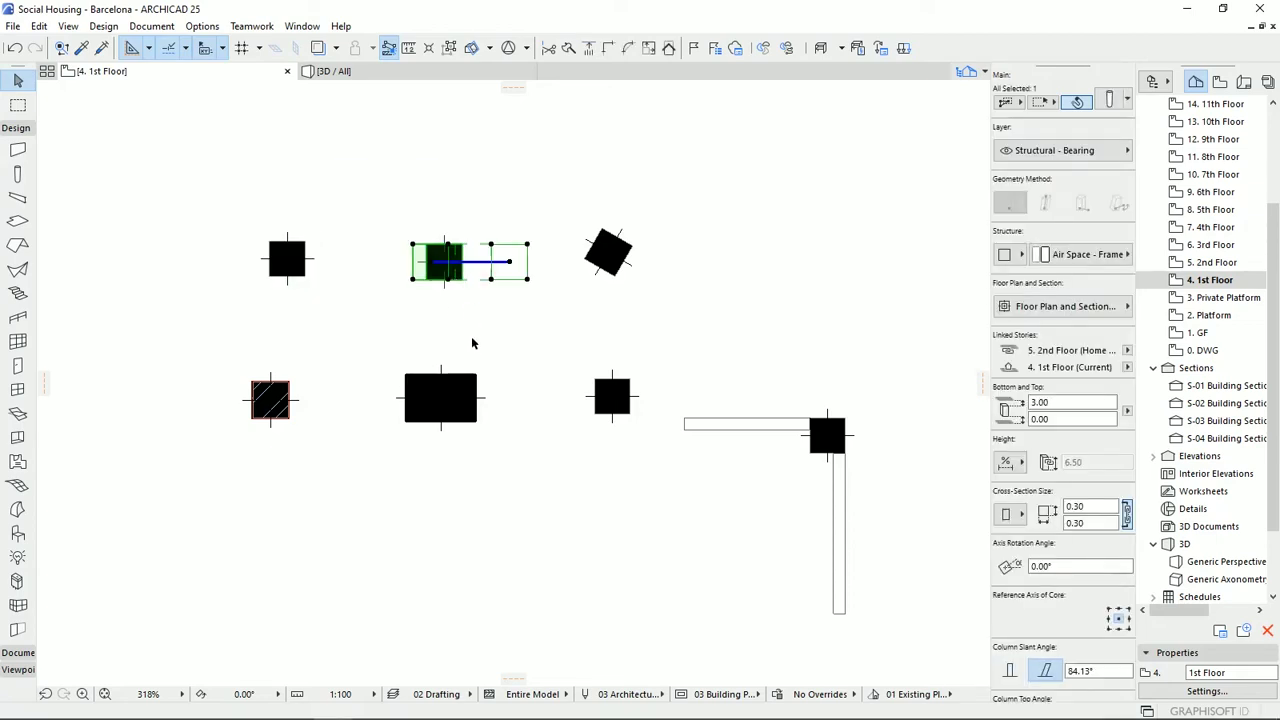
{"action": "left_click", "coordinate": [621, 290]}
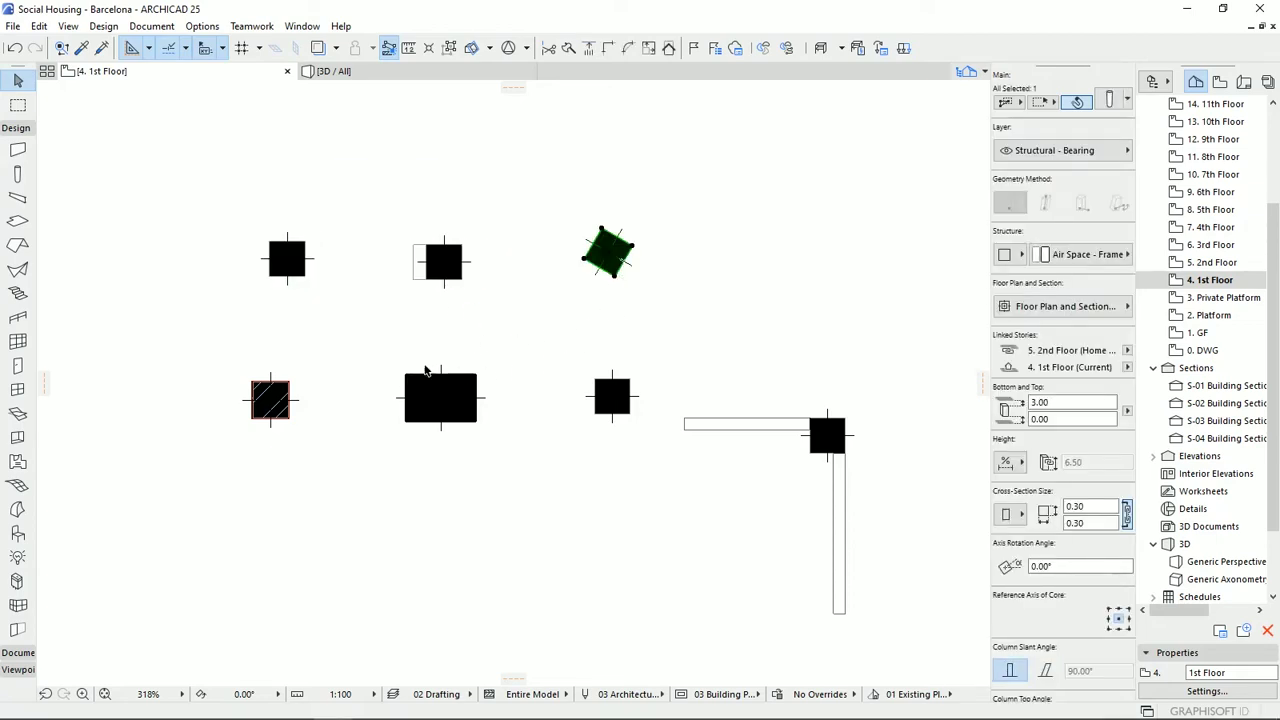
{"action": "left_click", "coordinate": [270, 402]}
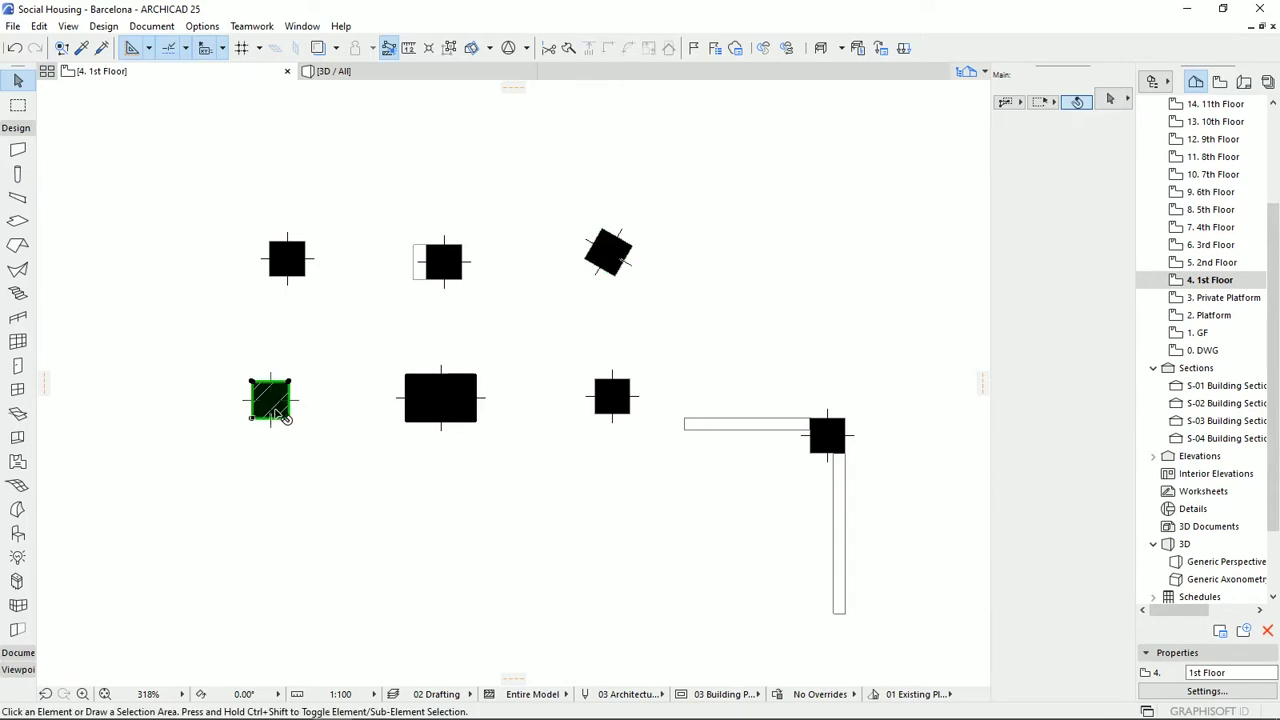
{"action": "scroll", "coordinate": [270, 405], "scroll_direction": "up", "scroll_amount": 5}
{"action": "scroll", "coordinate": [357, 429], "scroll_direction": "down", "scroll_amount": 3}
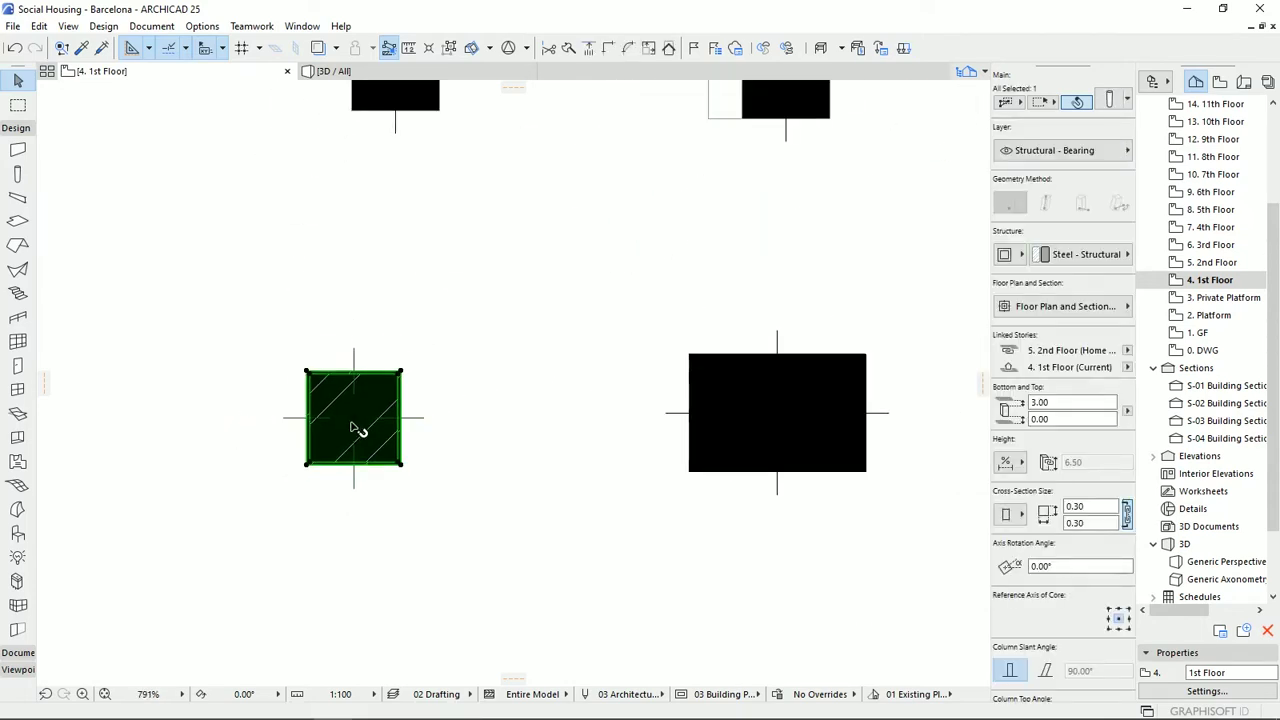
{"action": "scroll", "coordinate": [357, 429], "scroll_direction": "down", "scroll_amount": 2}
{"action": "middle_click_drag", "start_coordinate": [611, 523], "coordinate": [534, 457]}
{"action": "left_click", "coordinate": [534, 457]}
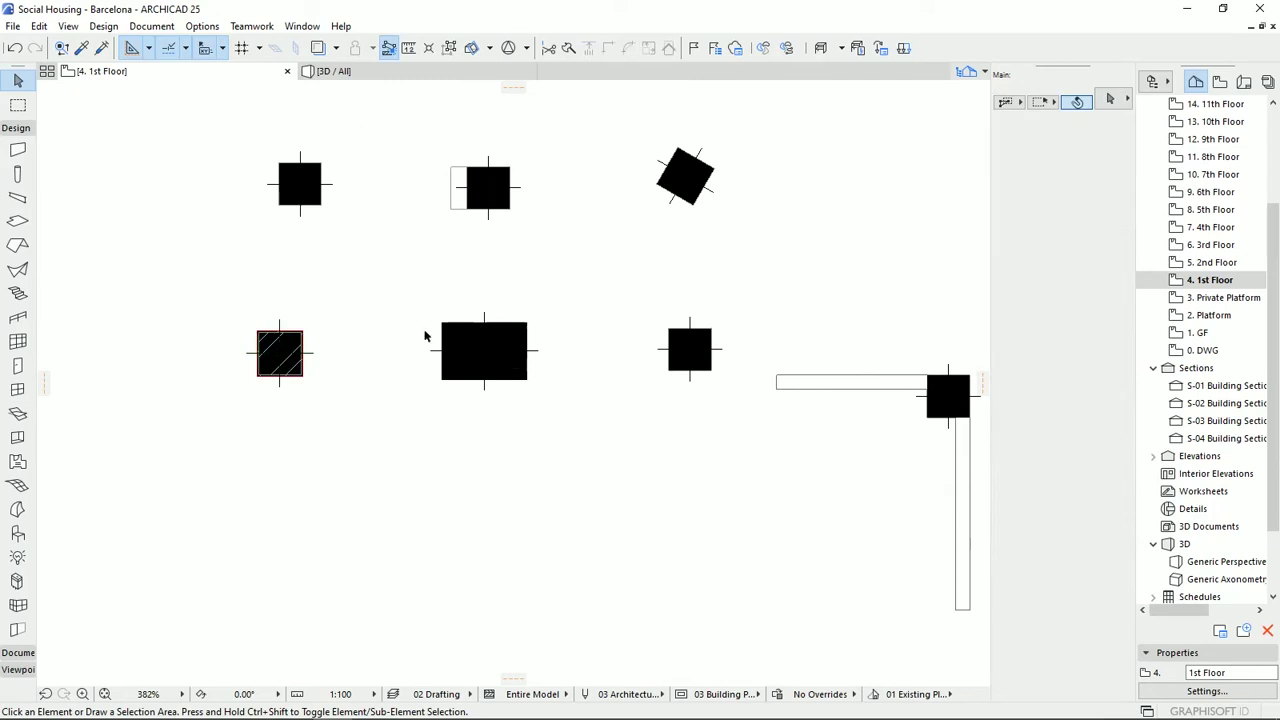
{"action": "middle_click_drag", "start_coordinate": [706, 491], "coordinate": [680, 534]}
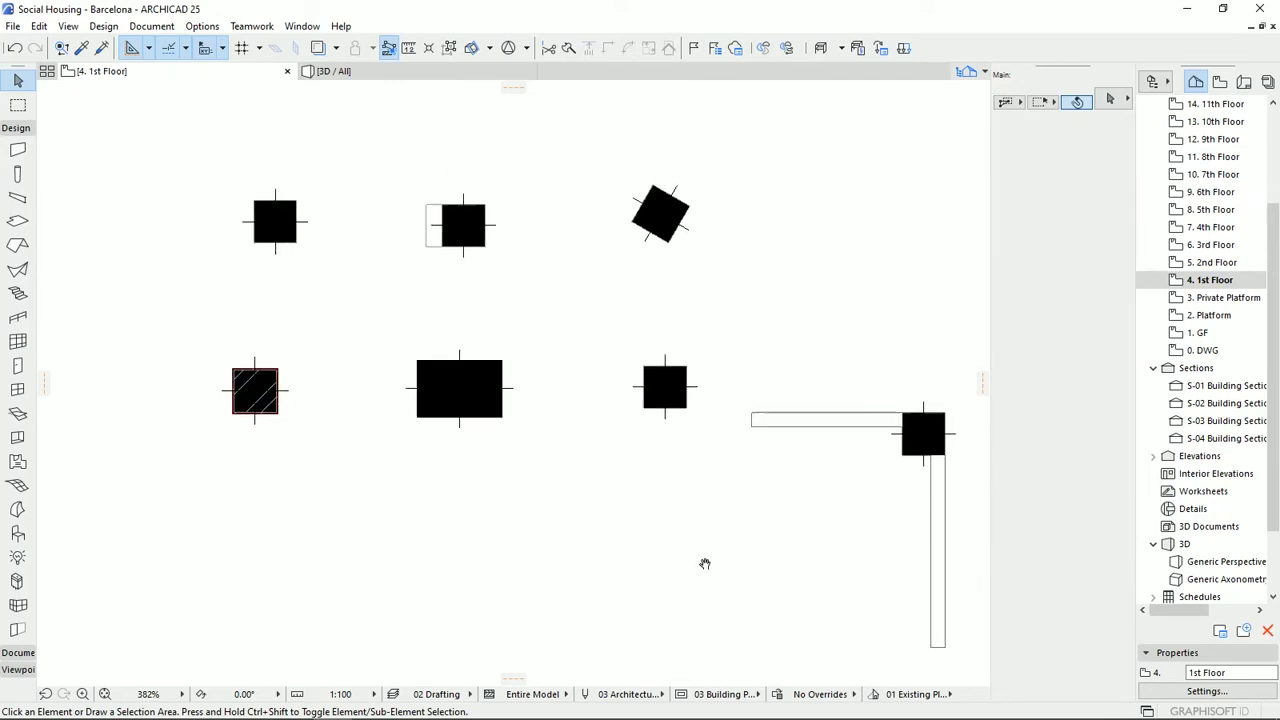
{"action": "middle_click_drag", "start_coordinate": [888, 458], "coordinate": [851, 429]}
{"action": "left_click", "coordinate": [878, 420]}
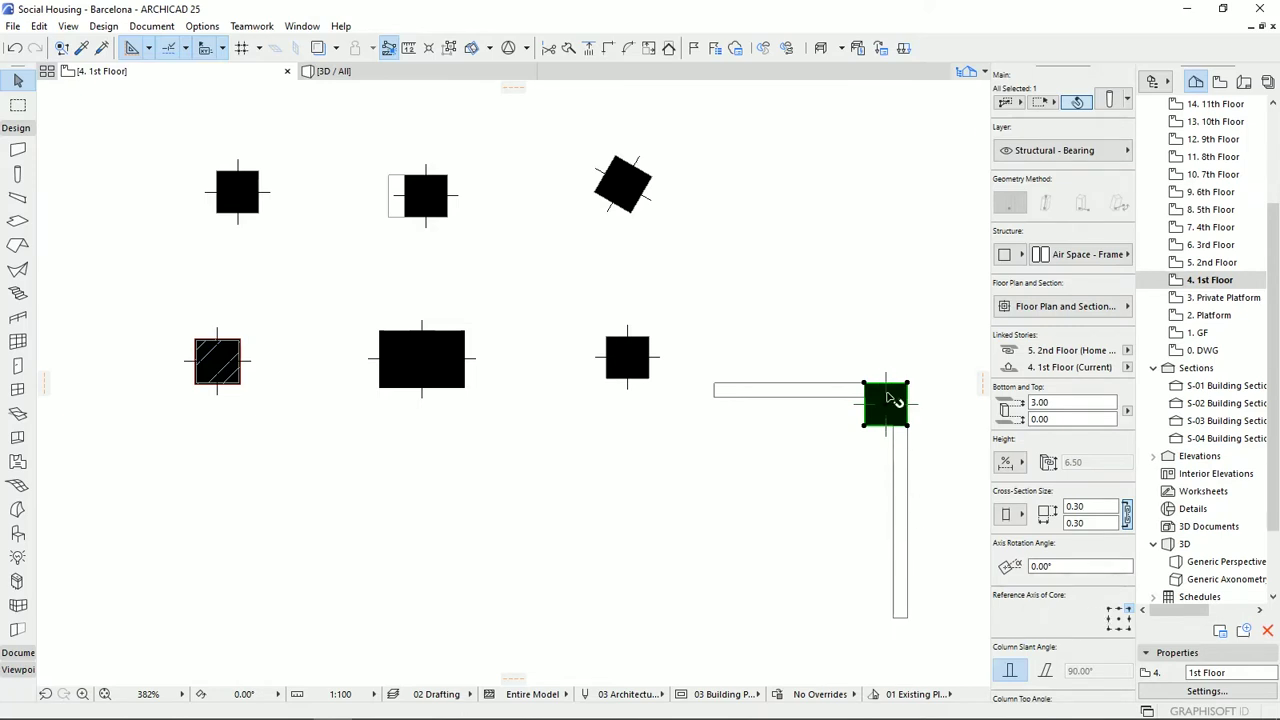
{"action": "left_click", "coordinate": [709, 473]}
{"action": "middle_click_drag", "start_coordinate": [302, 230], "coordinate": [332, 275]}
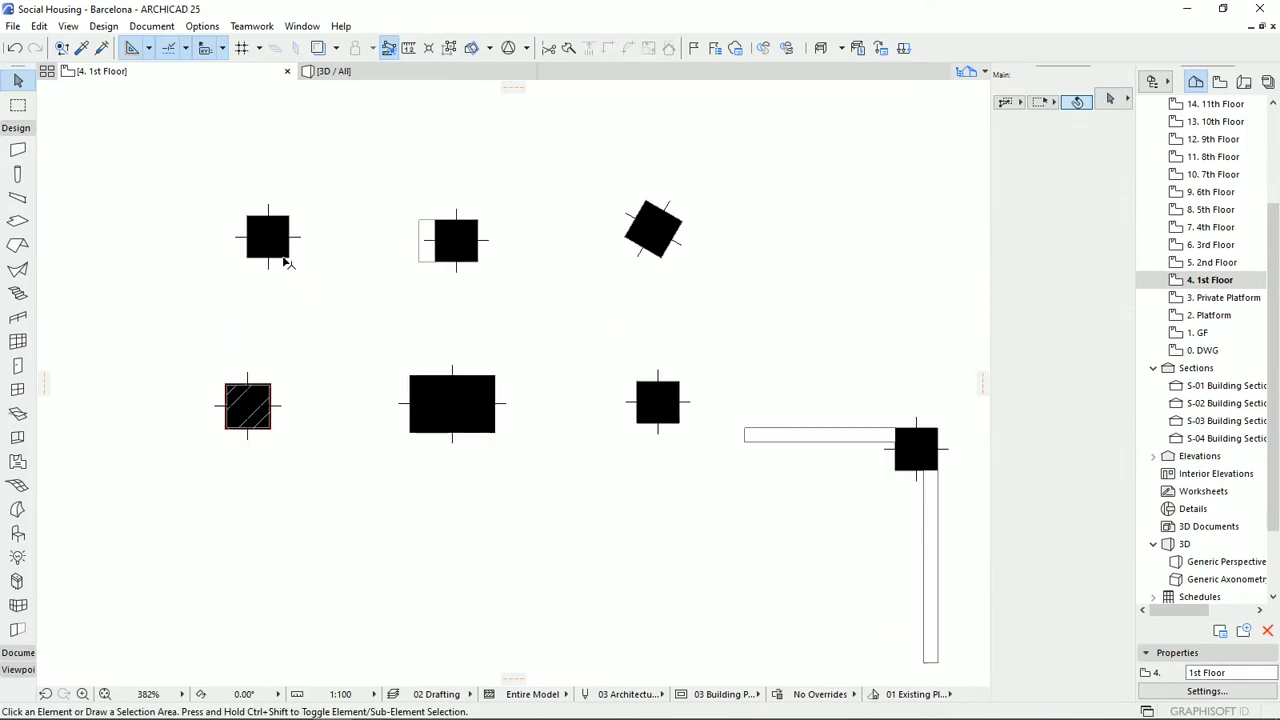
{"action": "left_click", "coordinate": [287, 263]}
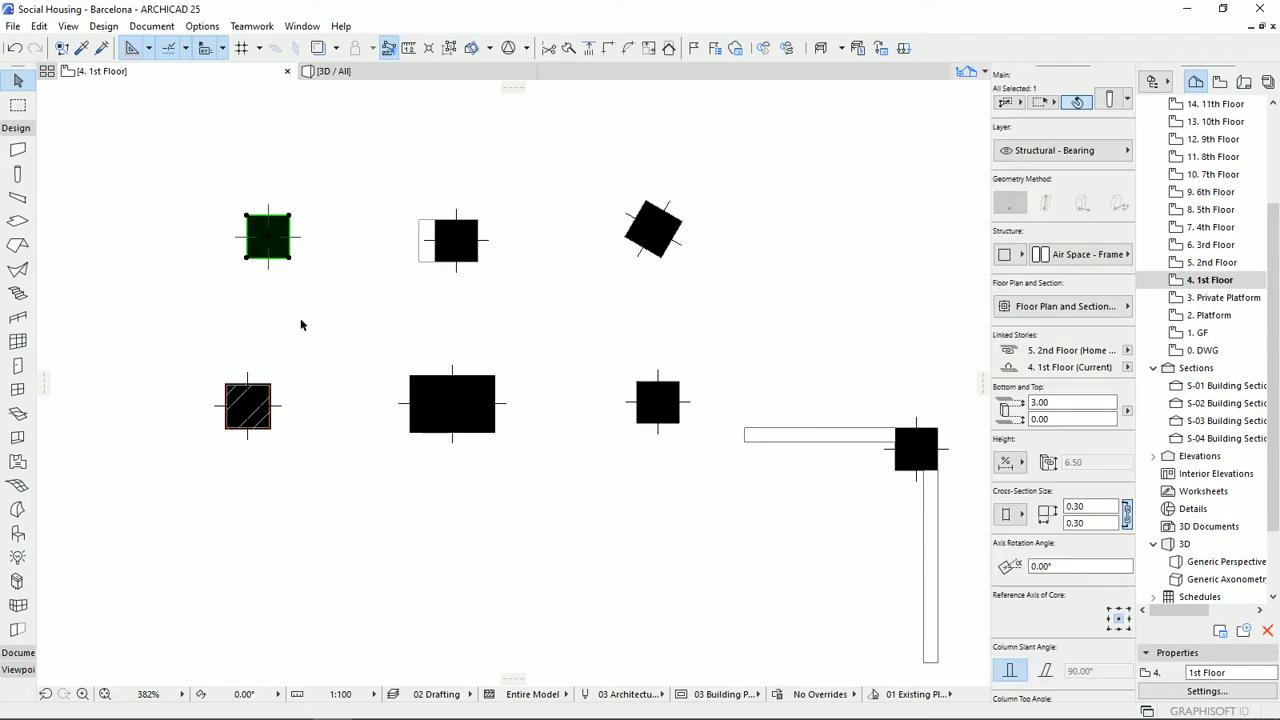
{"action": "left_click", "coordinate": [272, 241]}
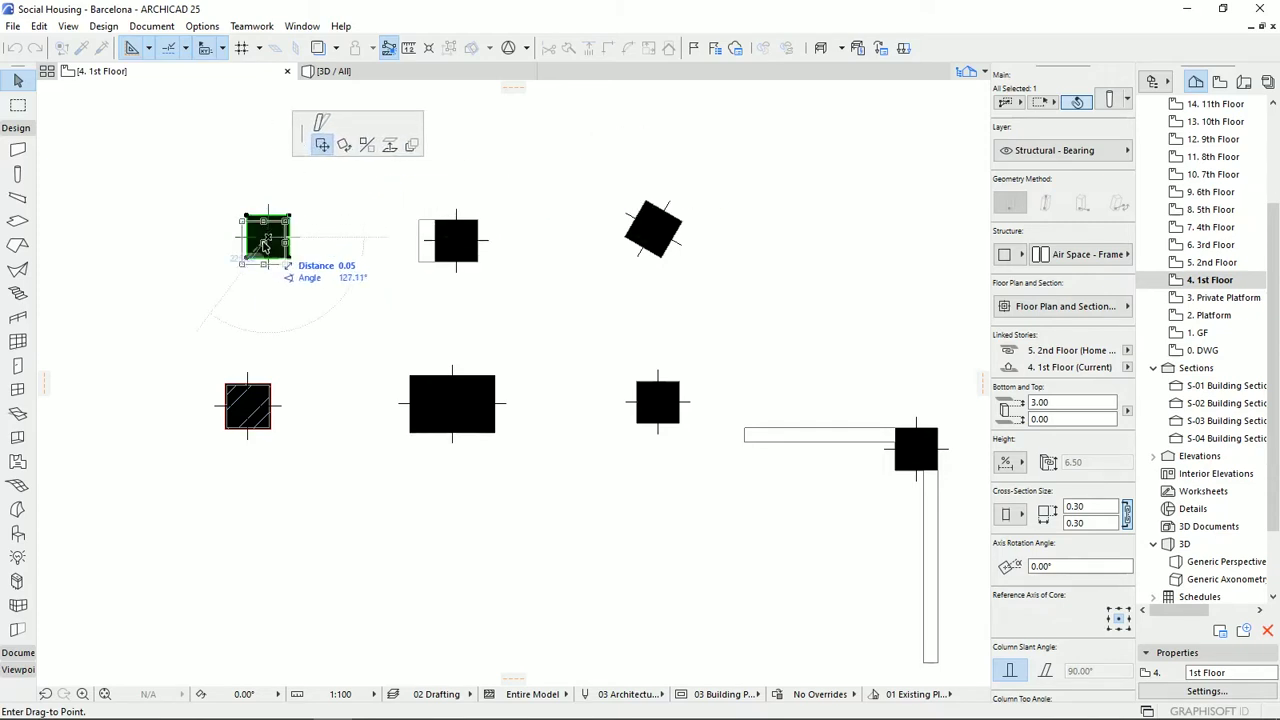
{"action": "left_click", "coordinate": [268, 245]}
{"action": "left_click", "coordinate": [290, 259]}
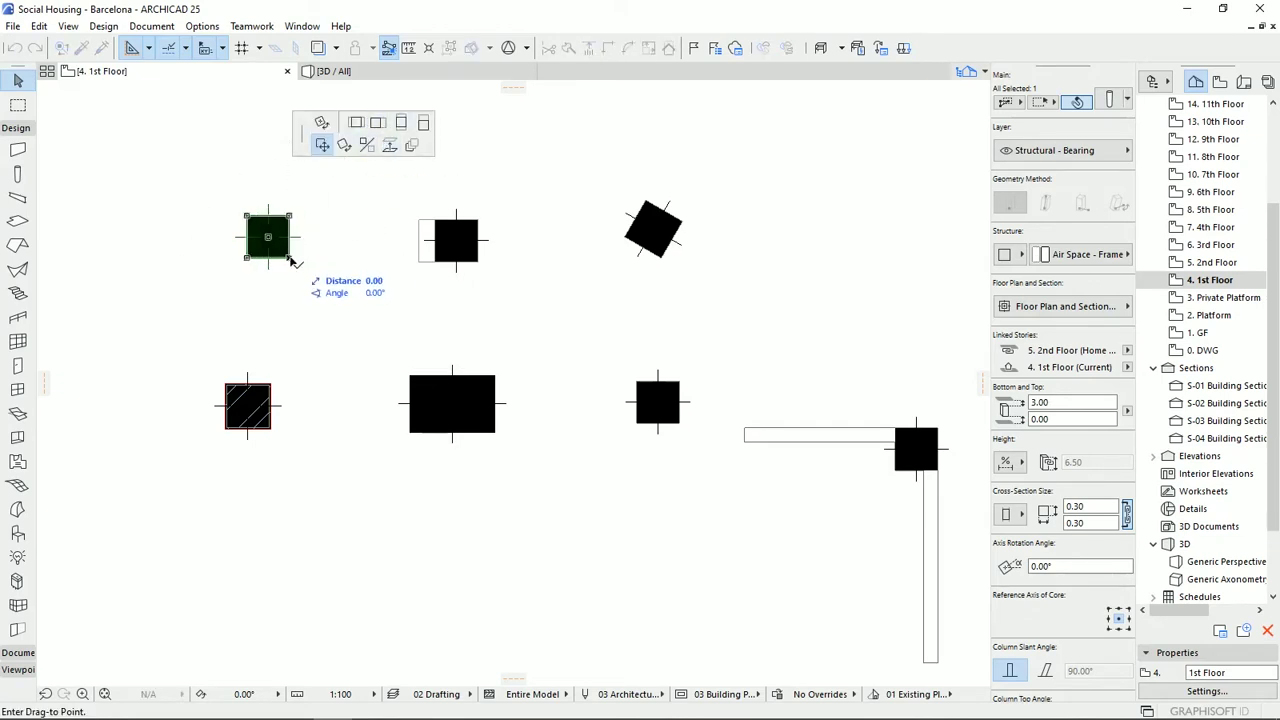
{"action": "key", "text": "Escape"}
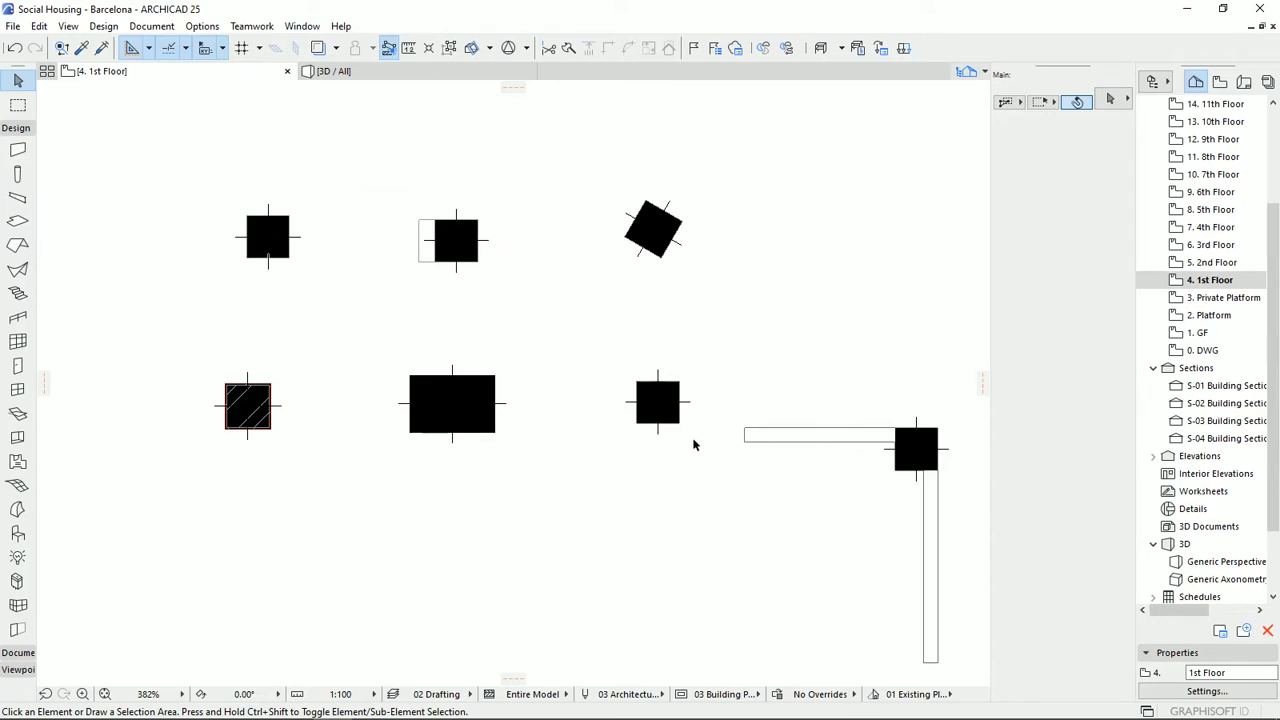
{"action": "left_click", "coordinate": [287, 258]}
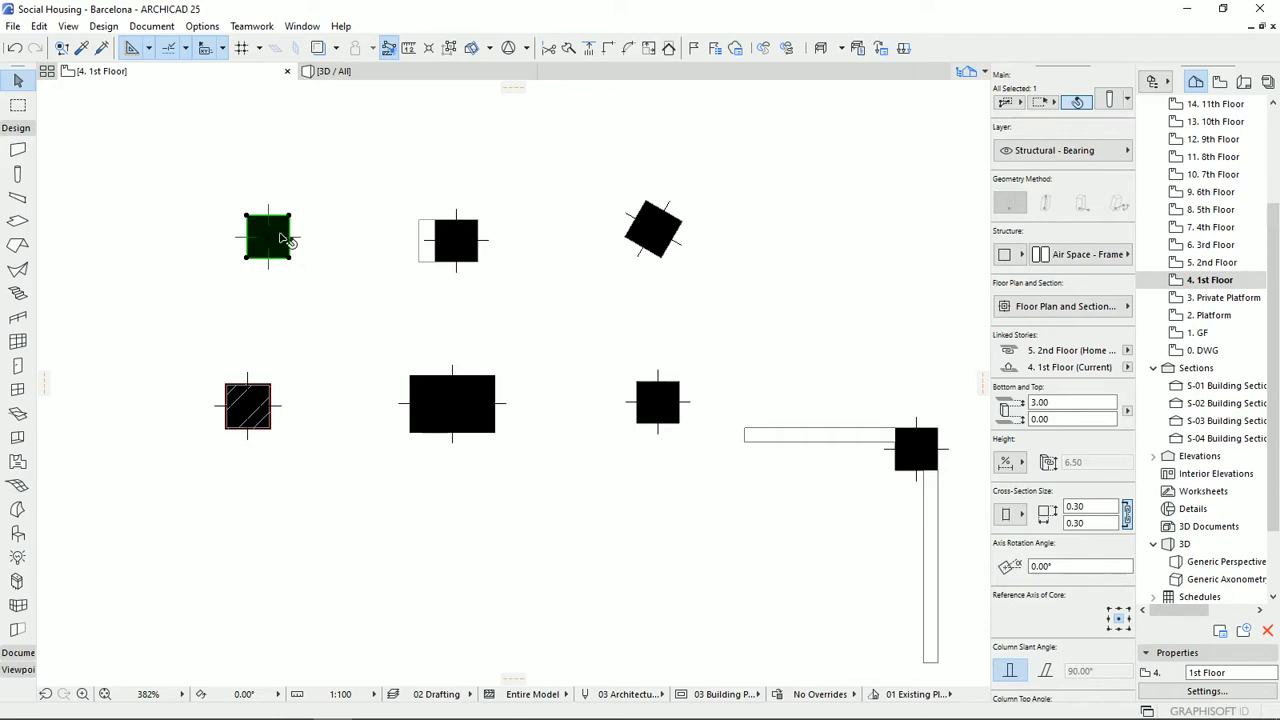
Set Structure to Circular in the Info Box for the top-left and slanted columns.
{"action": "left_click", "coordinate": [1017, 257]}
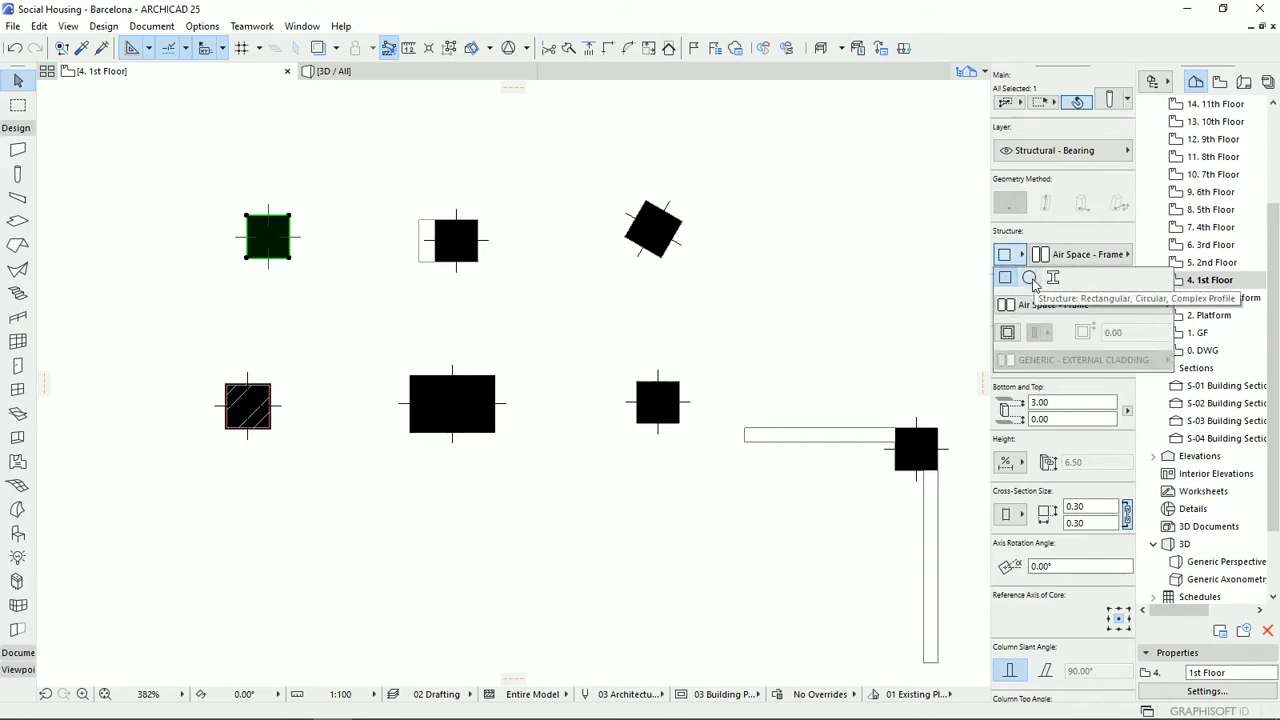
{"action": "left_click", "coordinate": [1031, 279]}
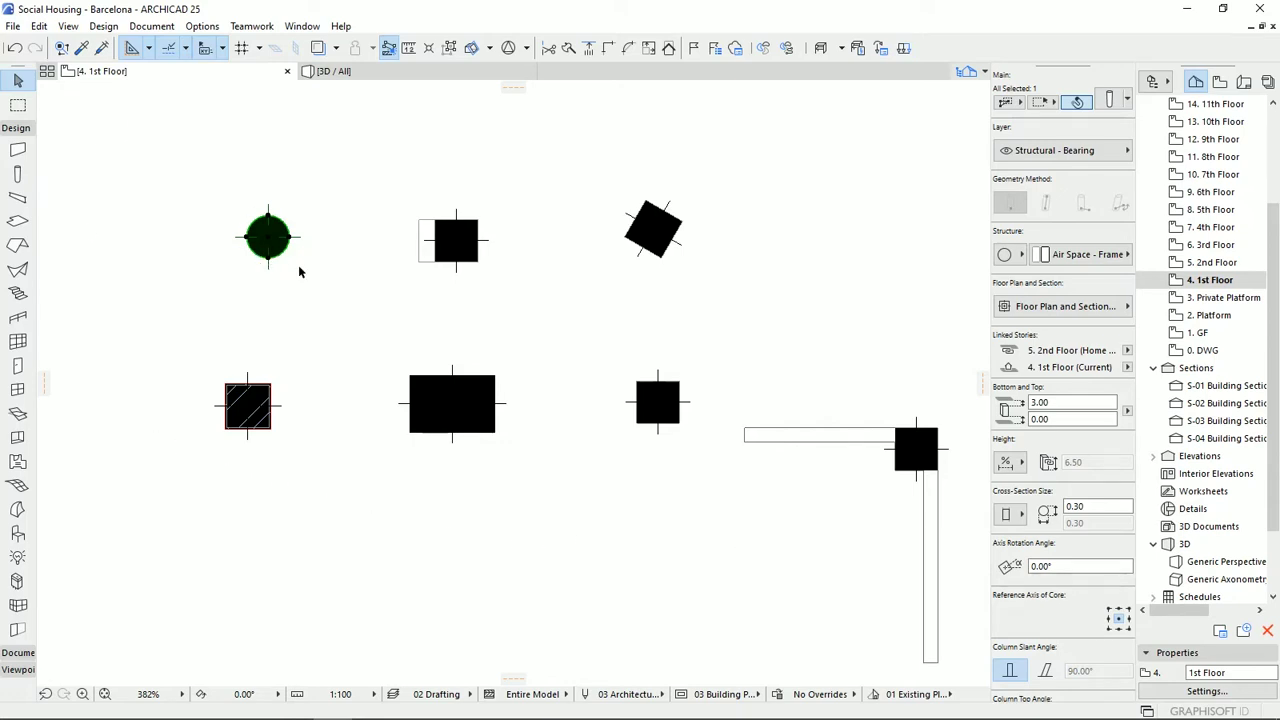
{"action": "left_click", "coordinate": [457, 256]}
{"action": "left_click", "coordinate": [1021, 255]}
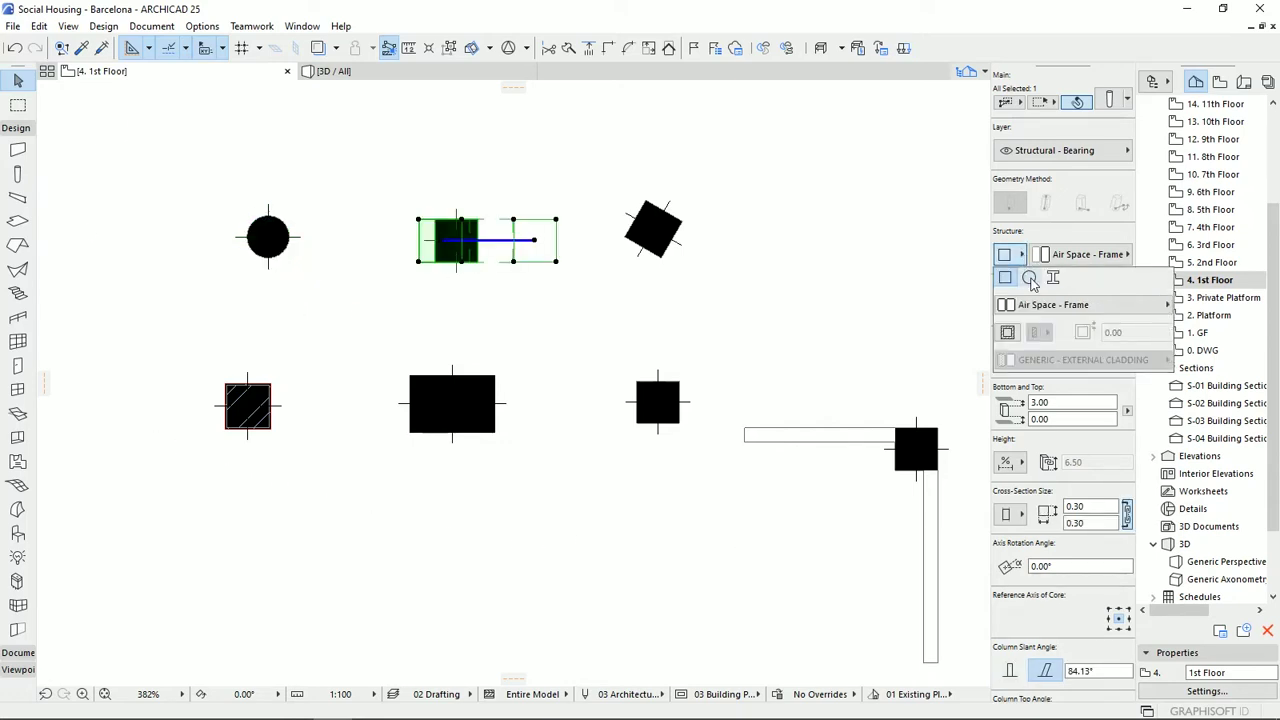
{"action": "left_click", "coordinate": [1029, 278]}
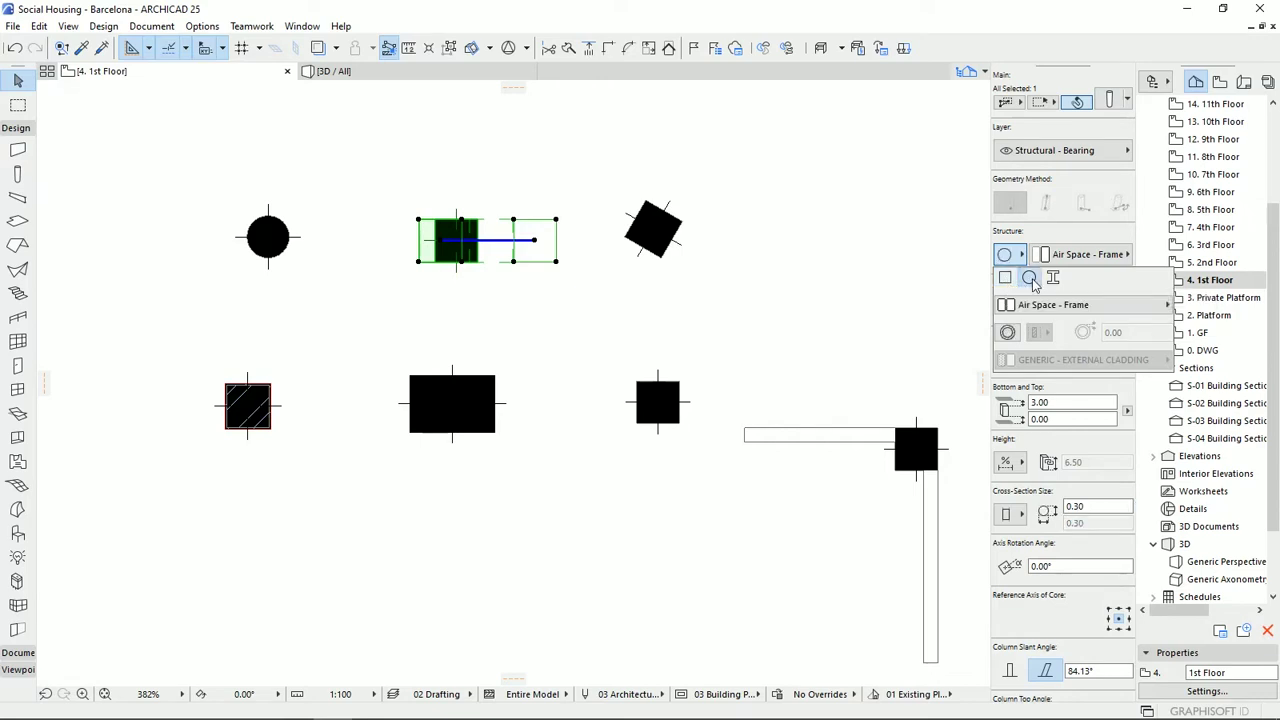
Try repositioning the round top-left column with the pet palette's editing operations.
{"action": "left_click", "coordinate": [268, 237]}
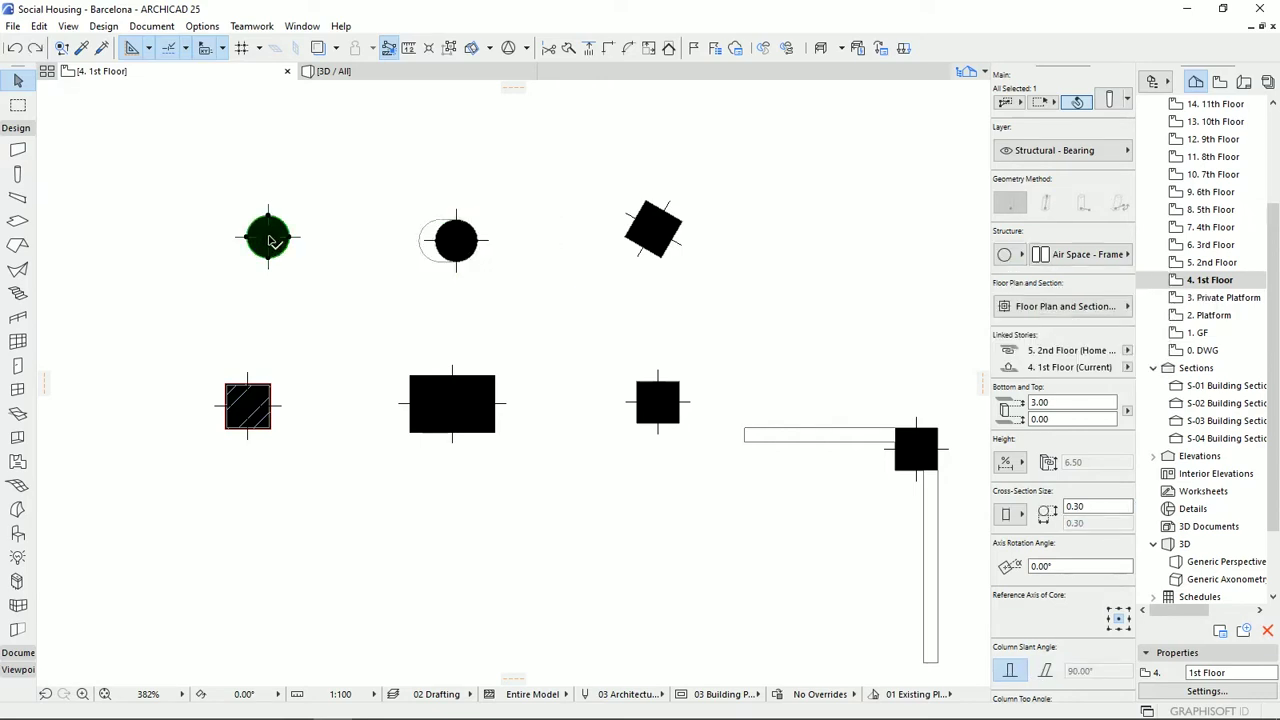
{"action": "left_click", "coordinate": [268, 237]}
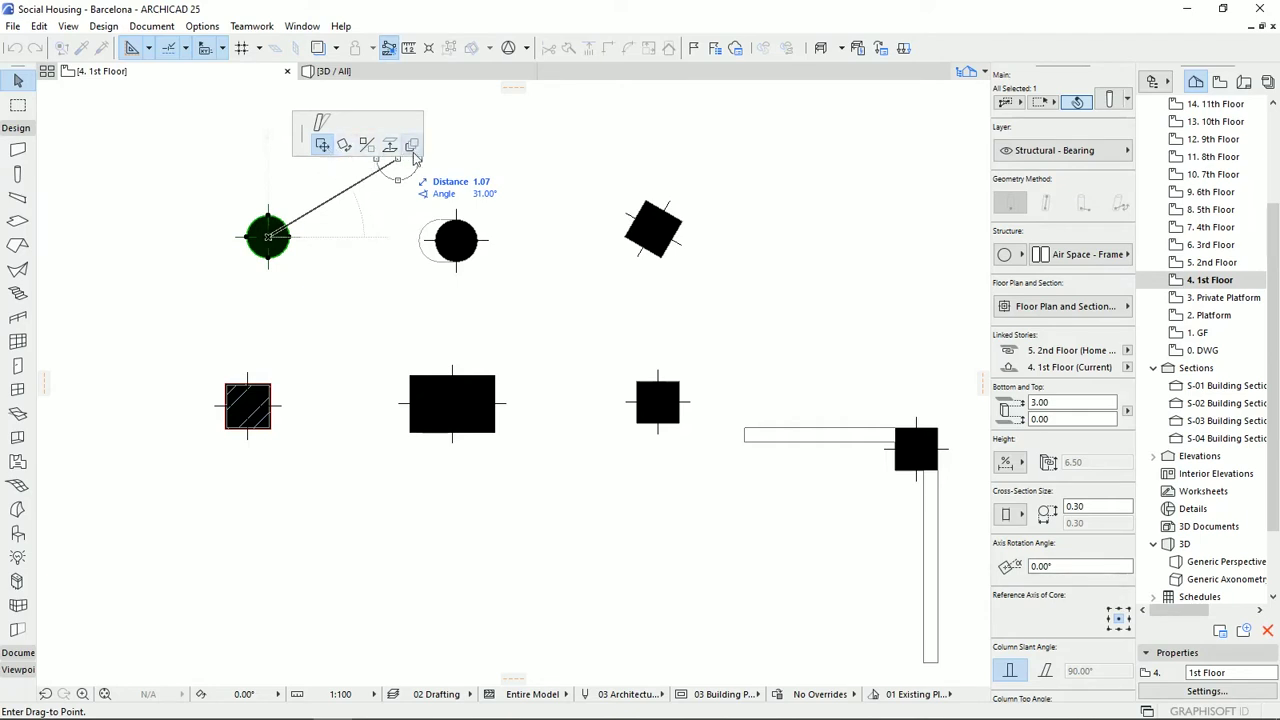
{"action": "left_click", "coordinate": [320, 122]}
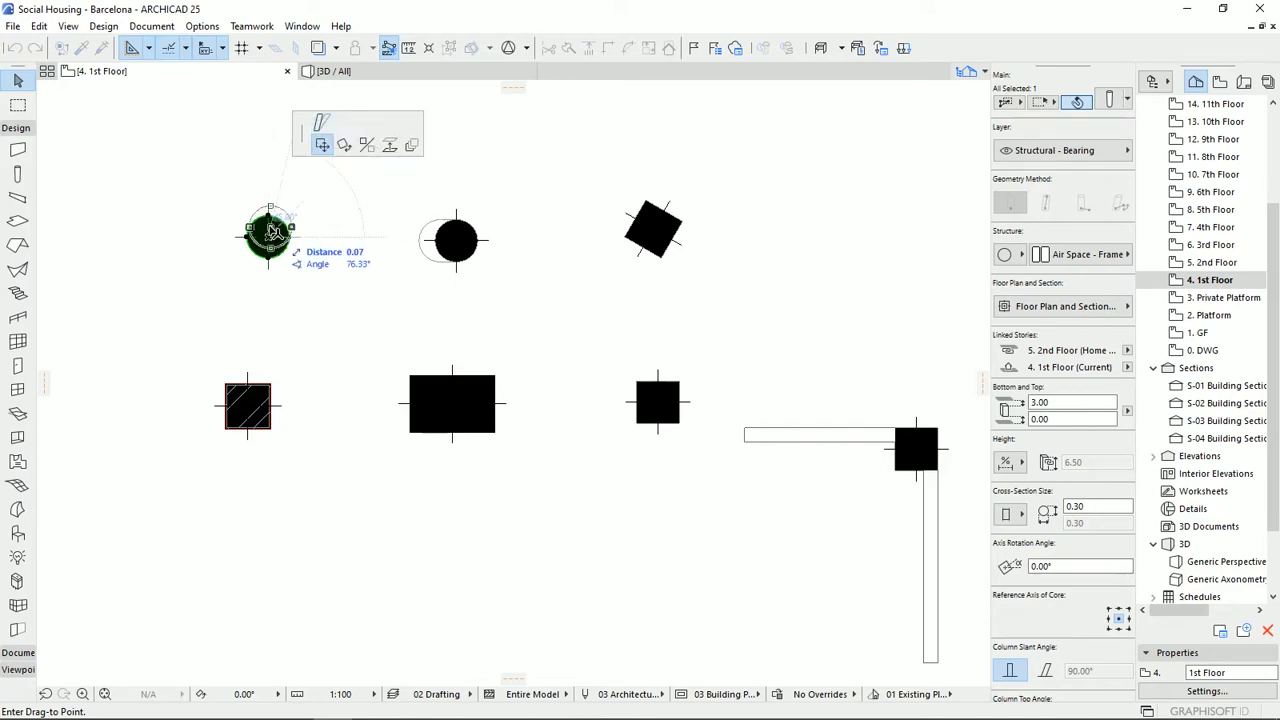
{"action": "left_click", "coordinate": [286, 258]}
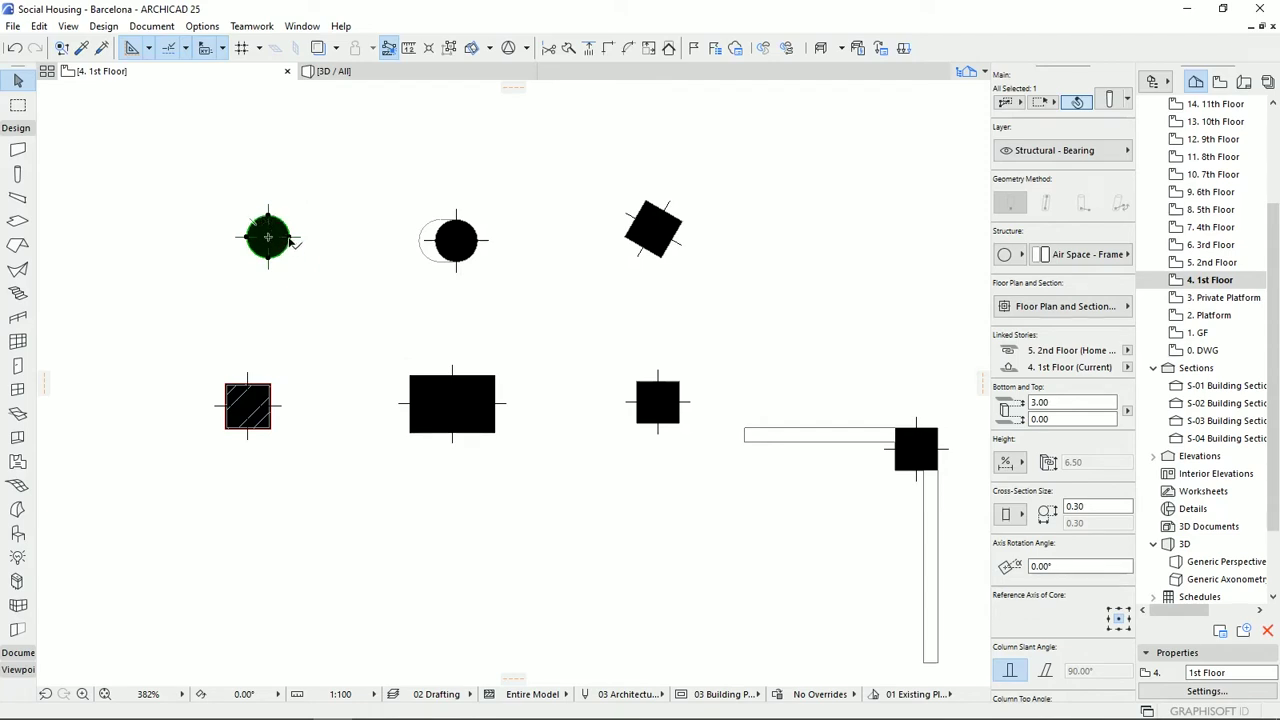
{"action": "left_click", "coordinate": [288, 240]}
Cancel the pending edit, abandon a first copy attempt, and recentre the round column in view.
{"action": "key", "text": "Escape"}
{"action": "scroll", "coordinate": [305, 255], "scroll_direction": "down", "scroll_amount": 3}
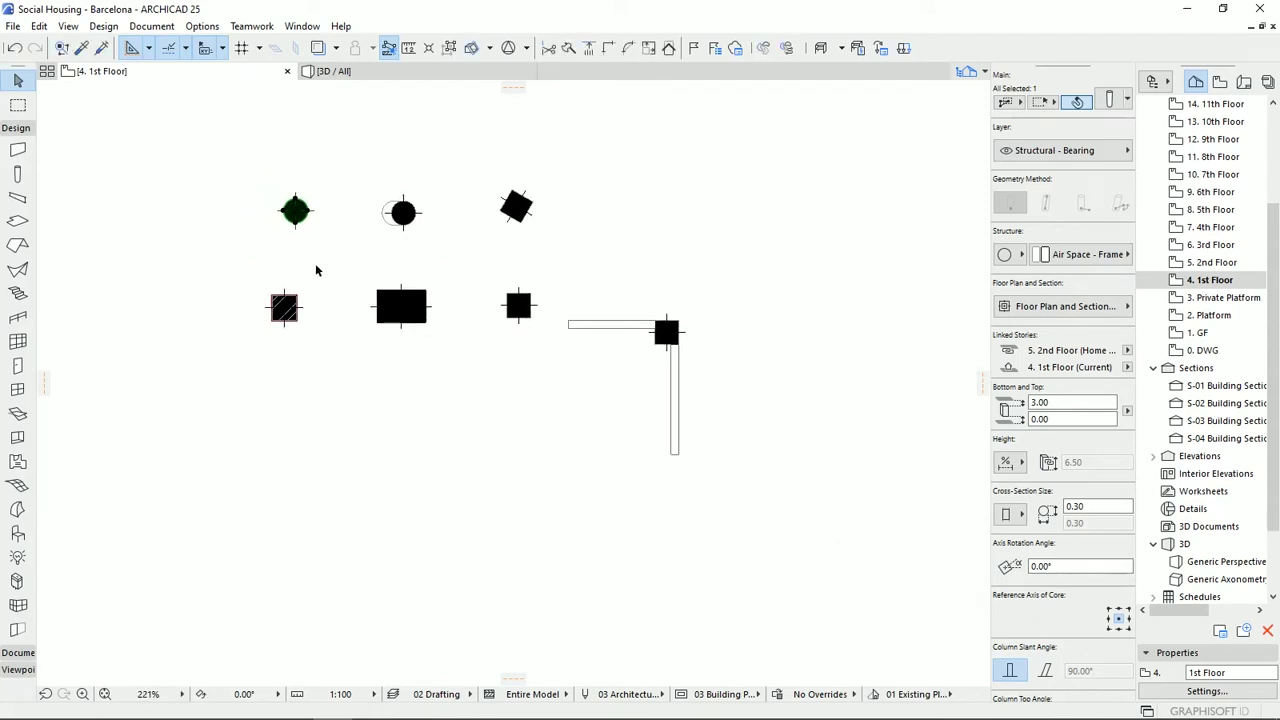
{"action": "scroll", "coordinate": [315, 270], "scroll_direction": "down", "scroll_amount": 2}
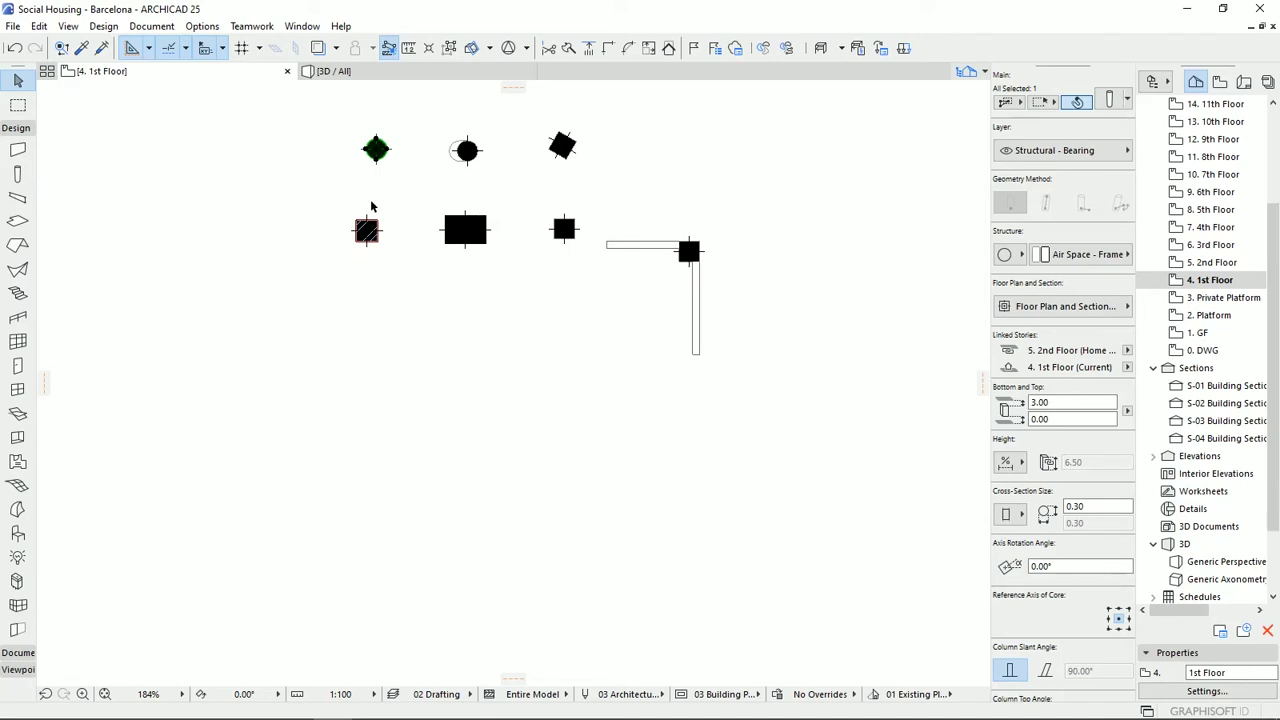
{"action": "key", "text": "ctrl+shift+d"}
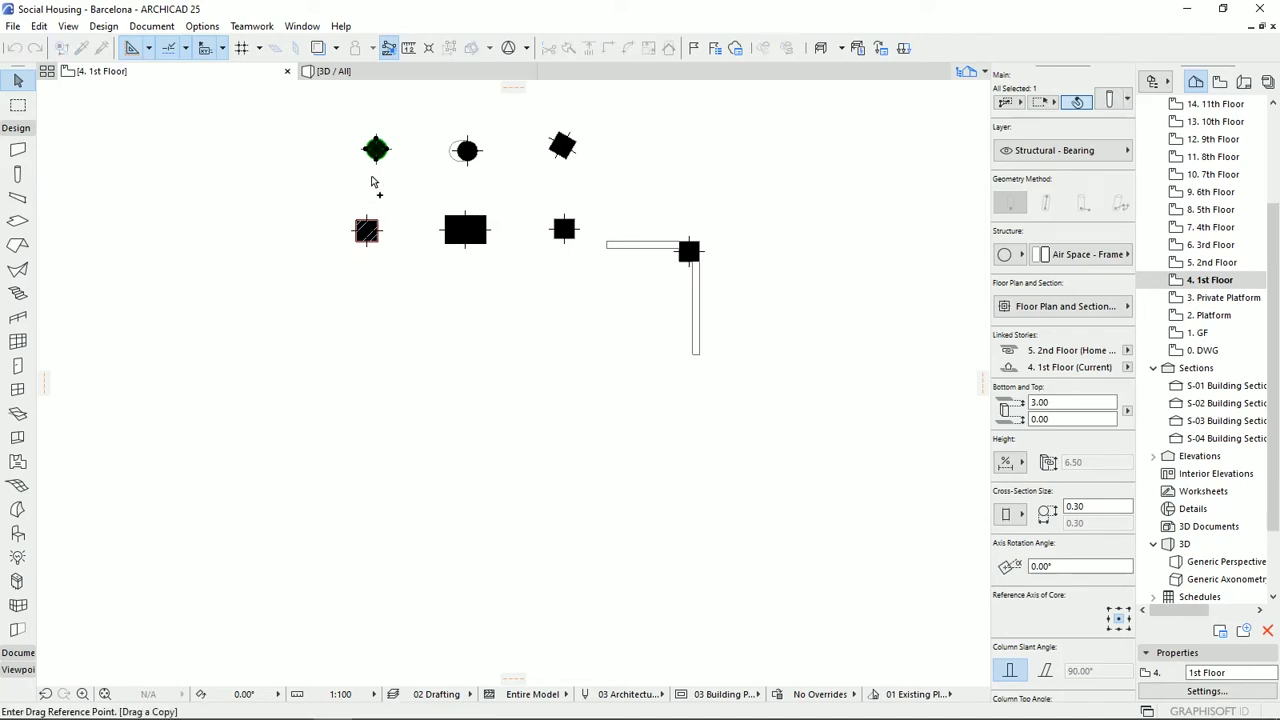
{"action": "left_click", "coordinate": [376, 151]}
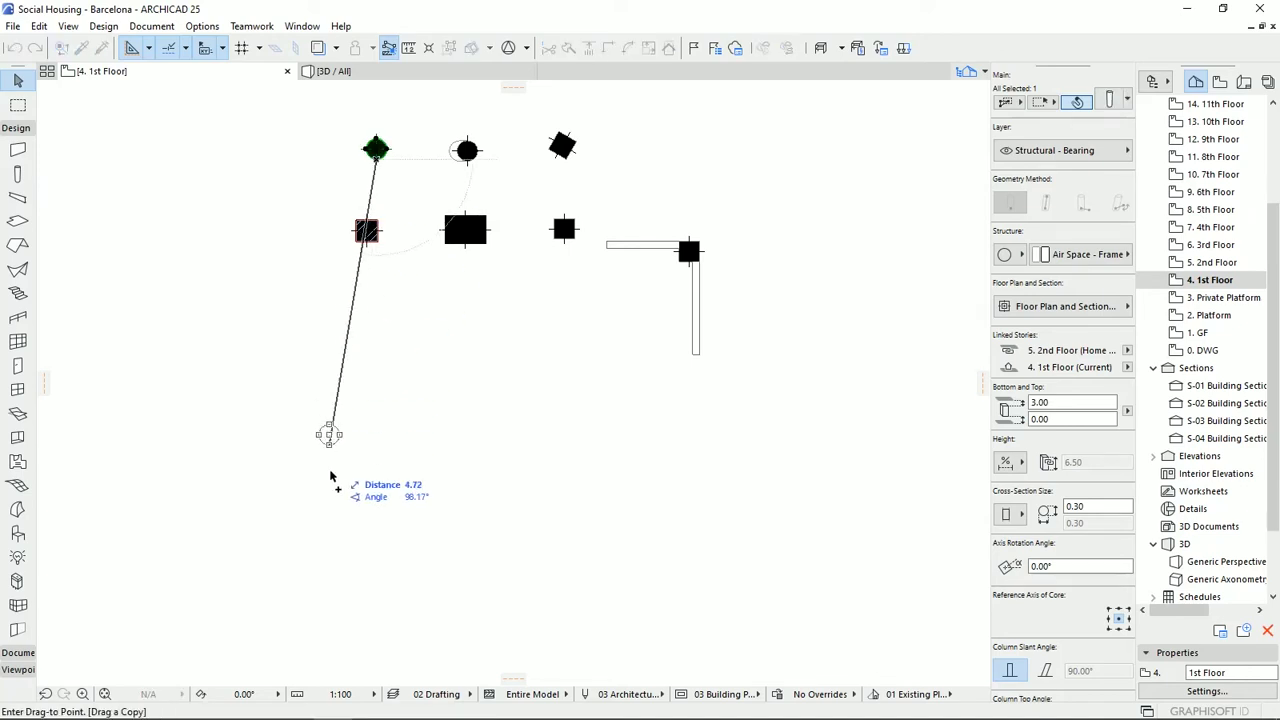
{"action": "scroll", "coordinate": [380, 420], "scroll_direction": "down", "scroll_amount": 5}
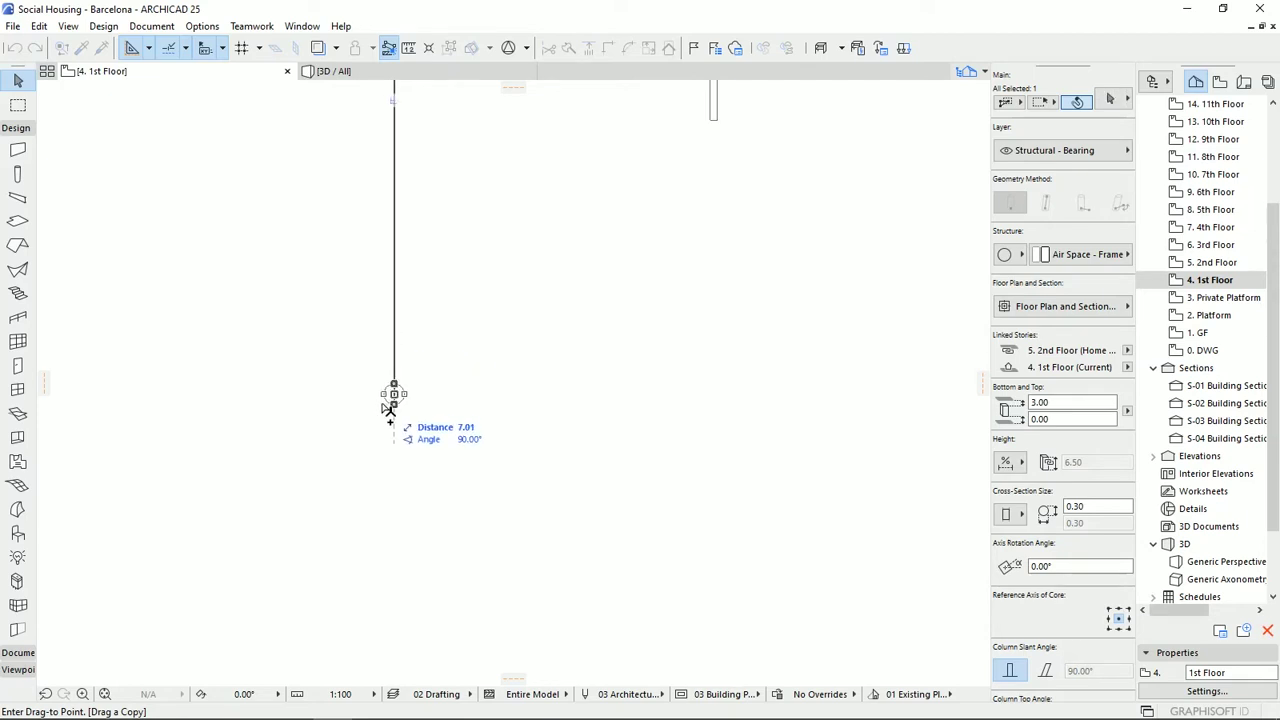
{"action": "key", "text": "Escape"}
{"action": "scroll", "coordinate": [398, 408], "scroll_direction": "up", "scroll_amount": 15}
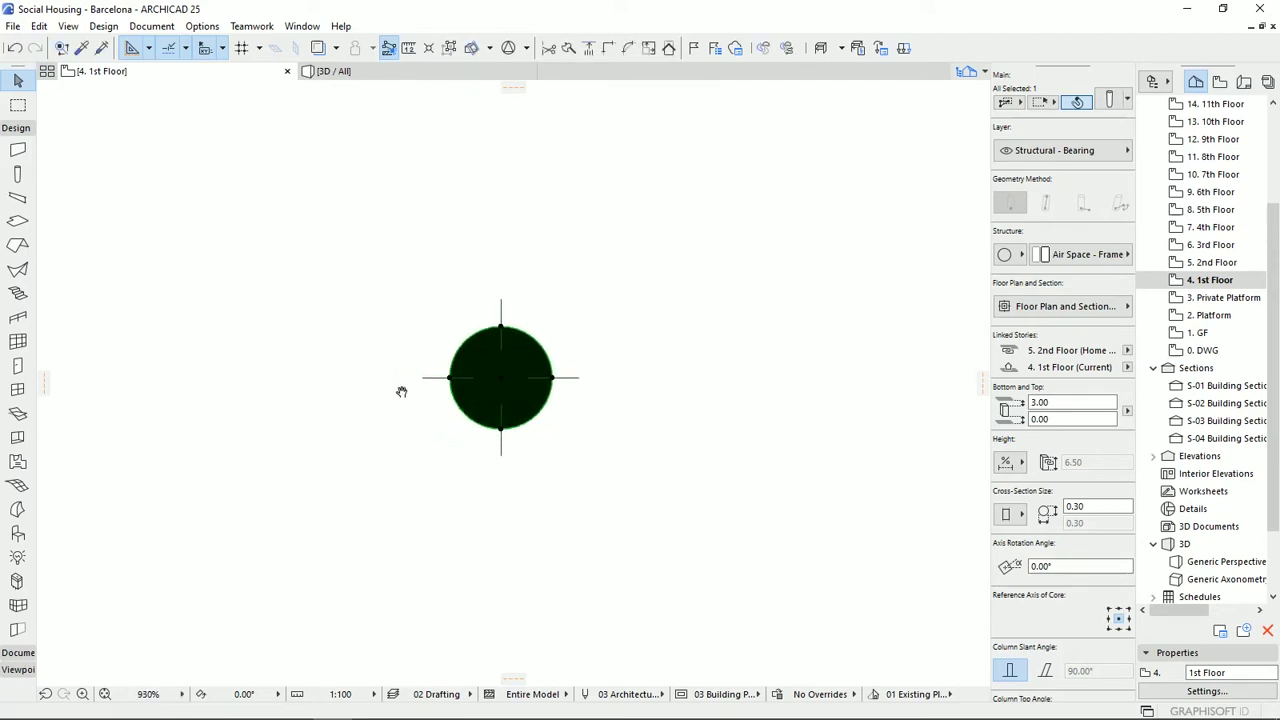
{"action": "middle_click_drag", "start_coordinate": [543, 365], "coordinate": [578, 380]}
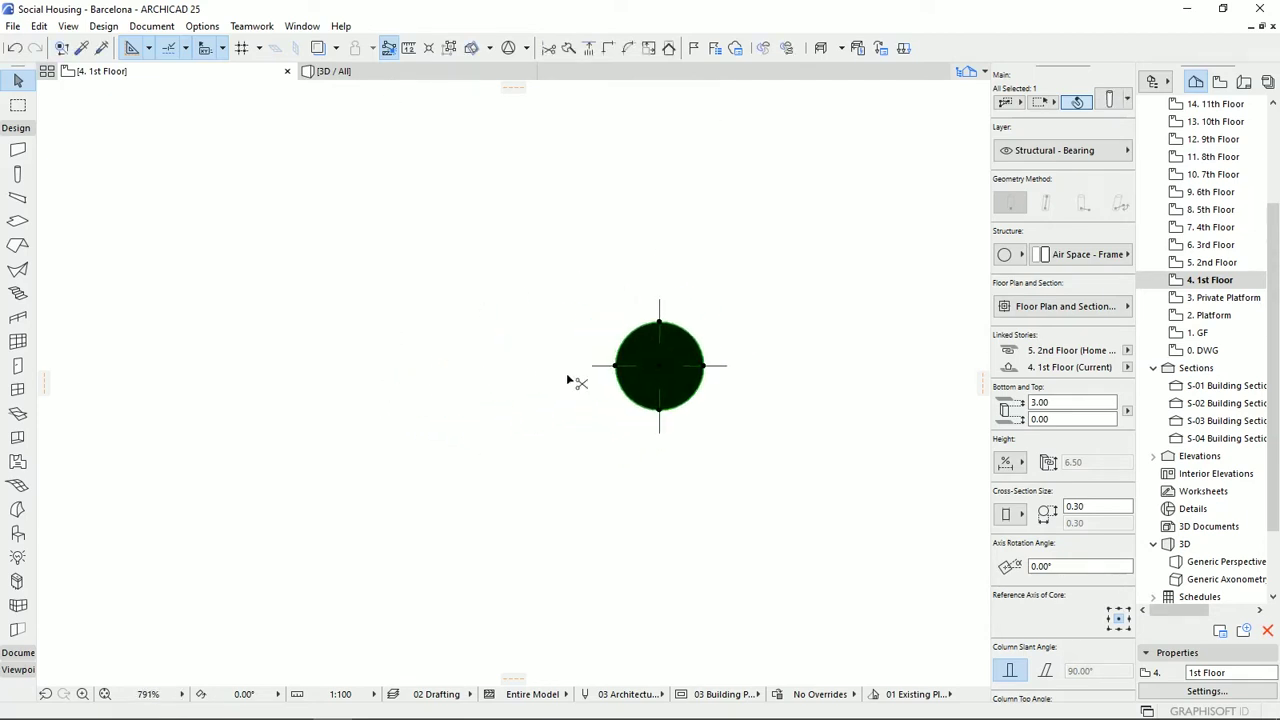
Drag a copy of the round column to its left with Ctrl+Shift+D.
{"action": "key", "text": "ctrl+shift+d"}
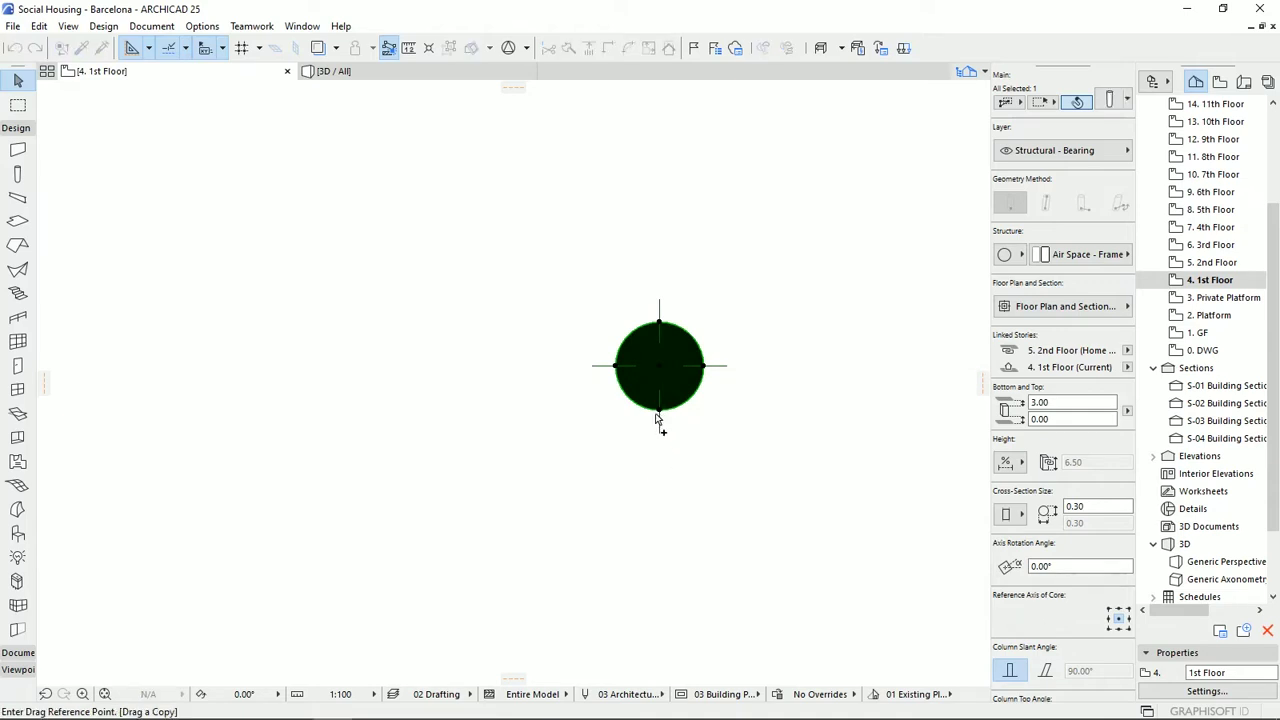
{"action": "left_click", "coordinate": [659, 410]}
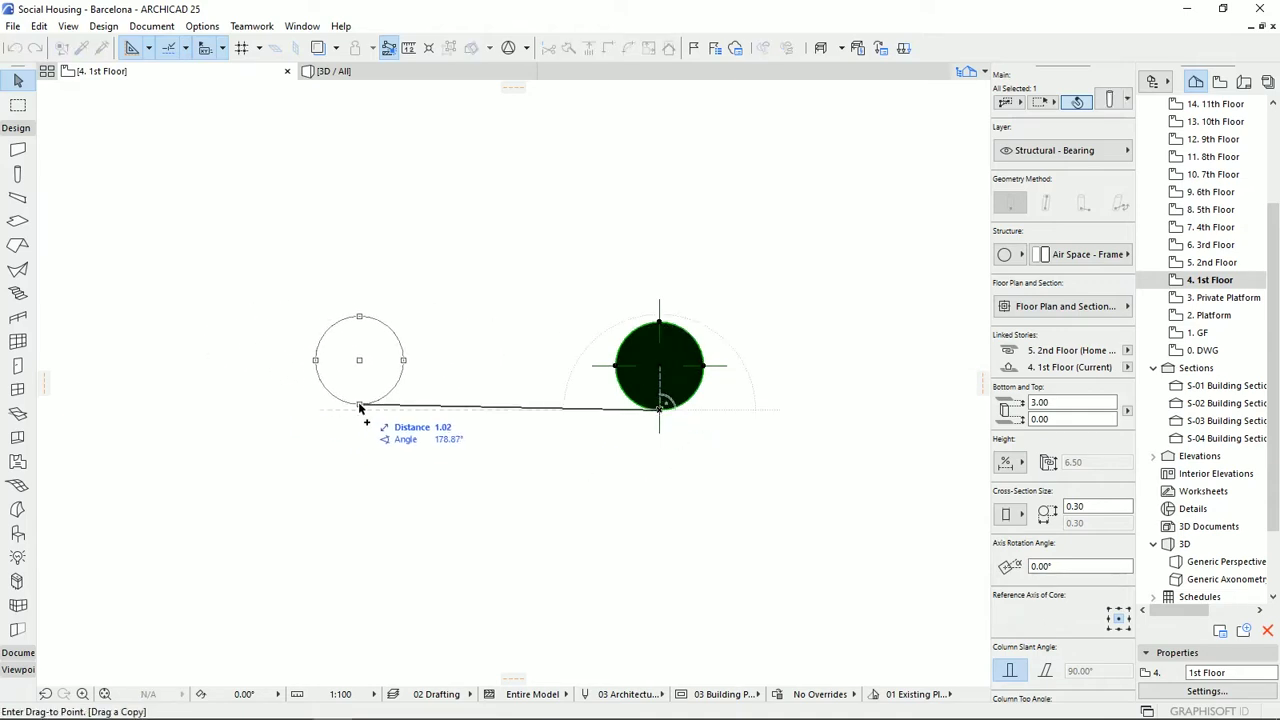
{"action": "left_click", "coordinate": [357, 412]}
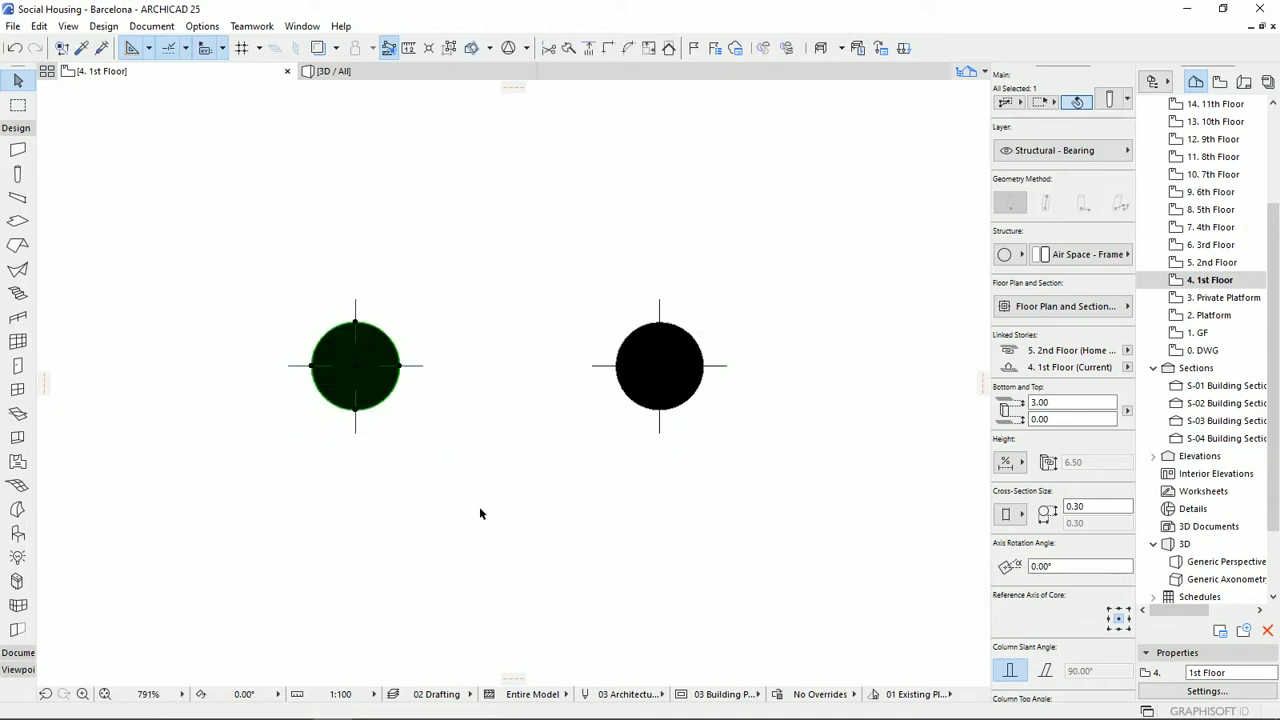
Switch the copied column's Structure shape to Rectangle in the Info Box.
{"action": "left_click", "coordinate": [1021, 255]}
{"action": "left_click", "coordinate": [1005, 277]}
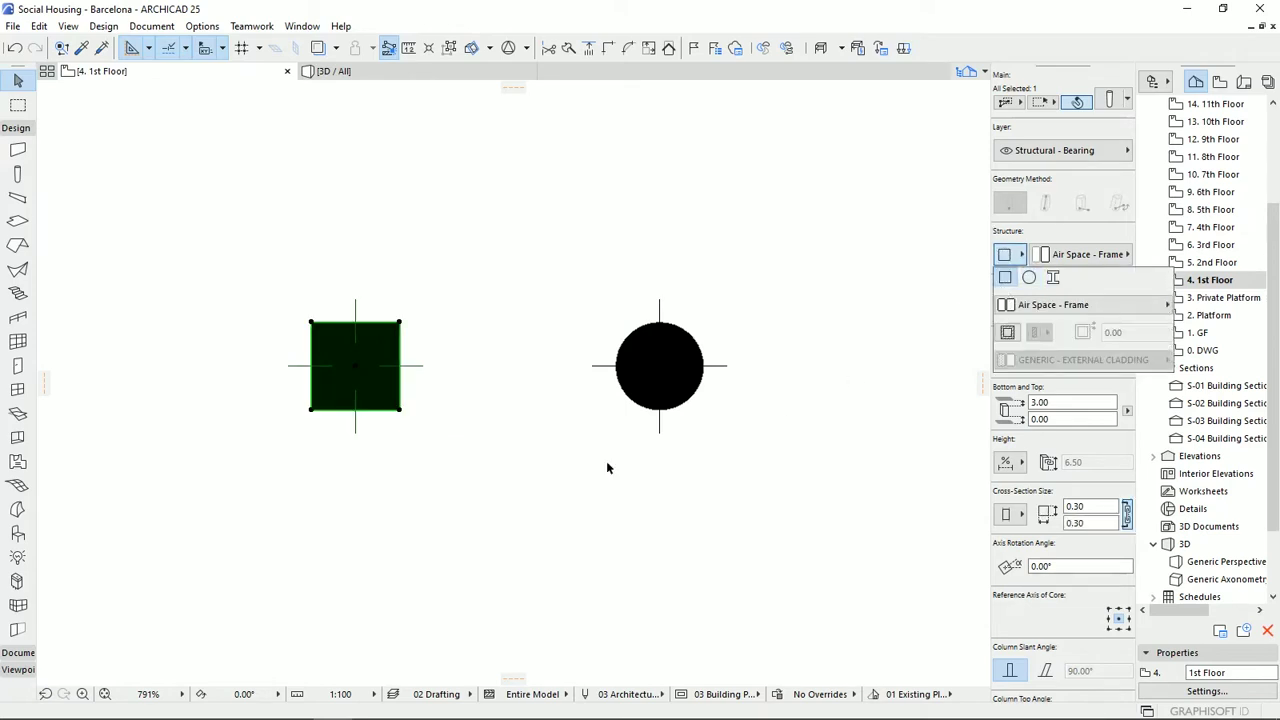
{"action": "key", "text": "Escape"}
Select the square copy and choose the pet palette's slant option to tilt it toward about 83°.
{"action": "middle_click_drag", "start_coordinate": [620, 486], "coordinate": [697, 491]}
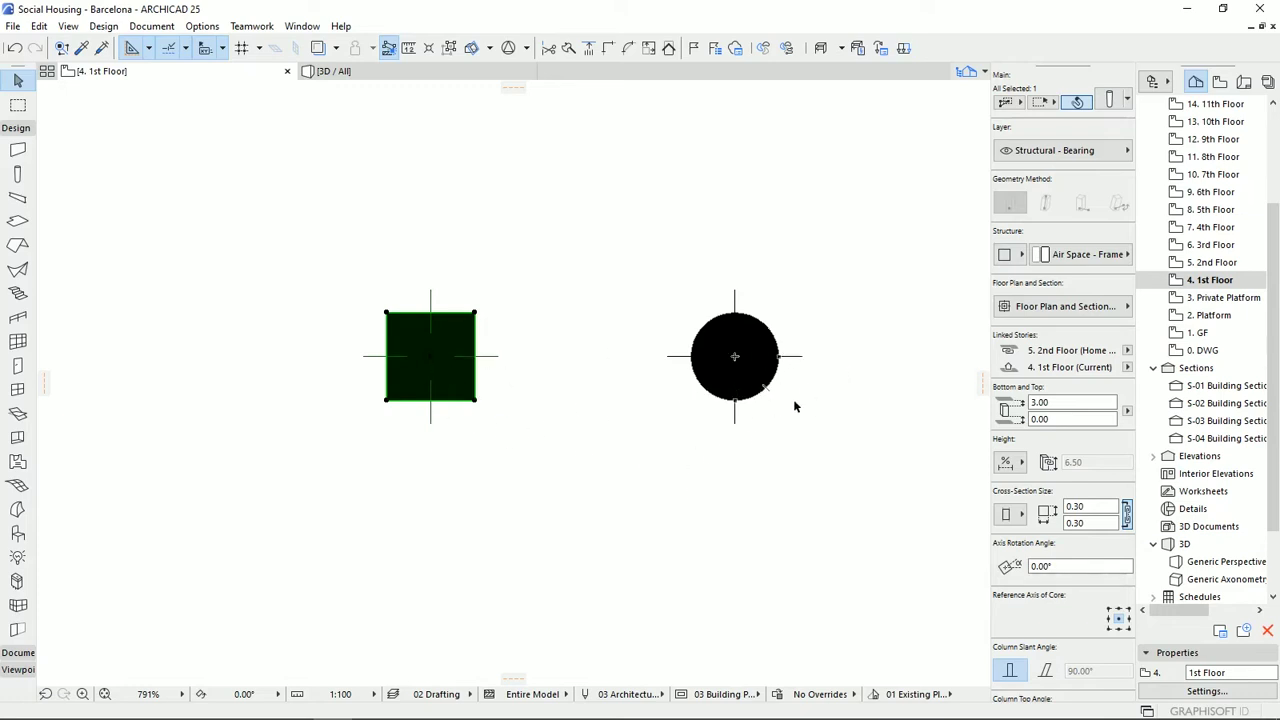
{"action": "middle_click_drag", "start_coordinate": [597, 394], "coordinate": [592, 436]}
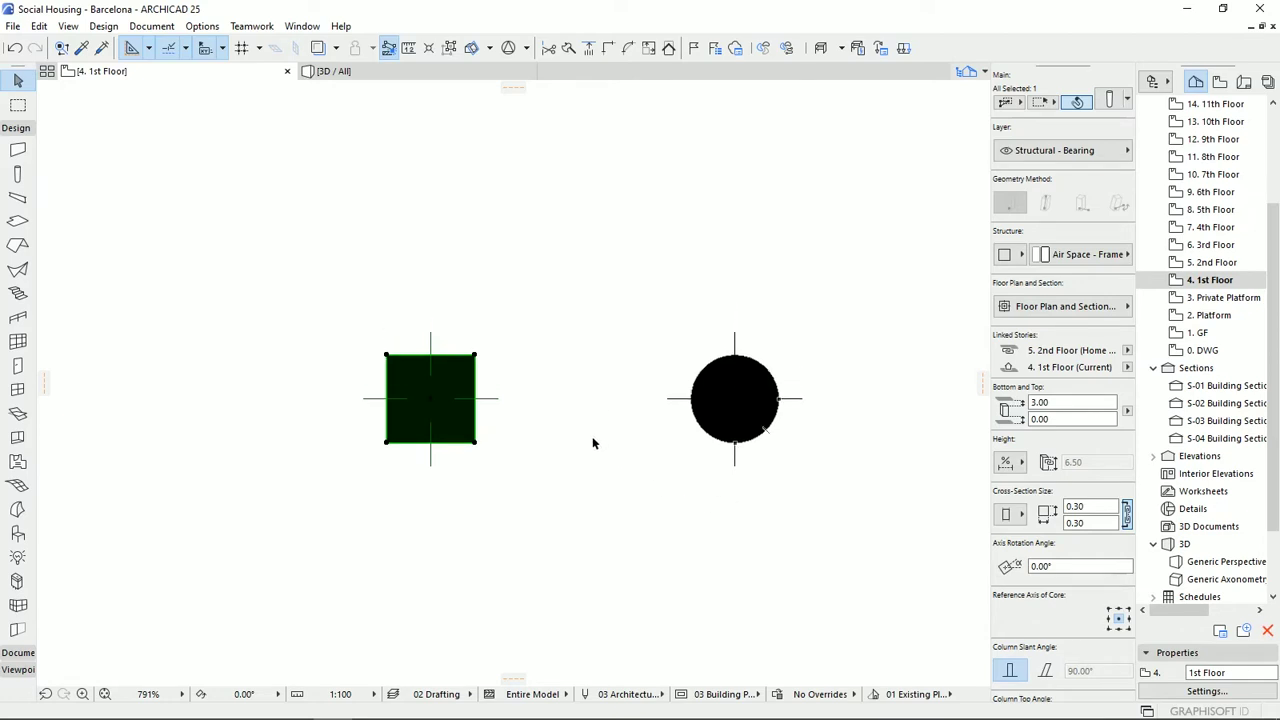
{"action": "left_click", "coordinate": [592, 436]}
{"action": "left_click", "coordinate": [453, 442]}
{"action": "left_click", "coordinate": [431, 399]}
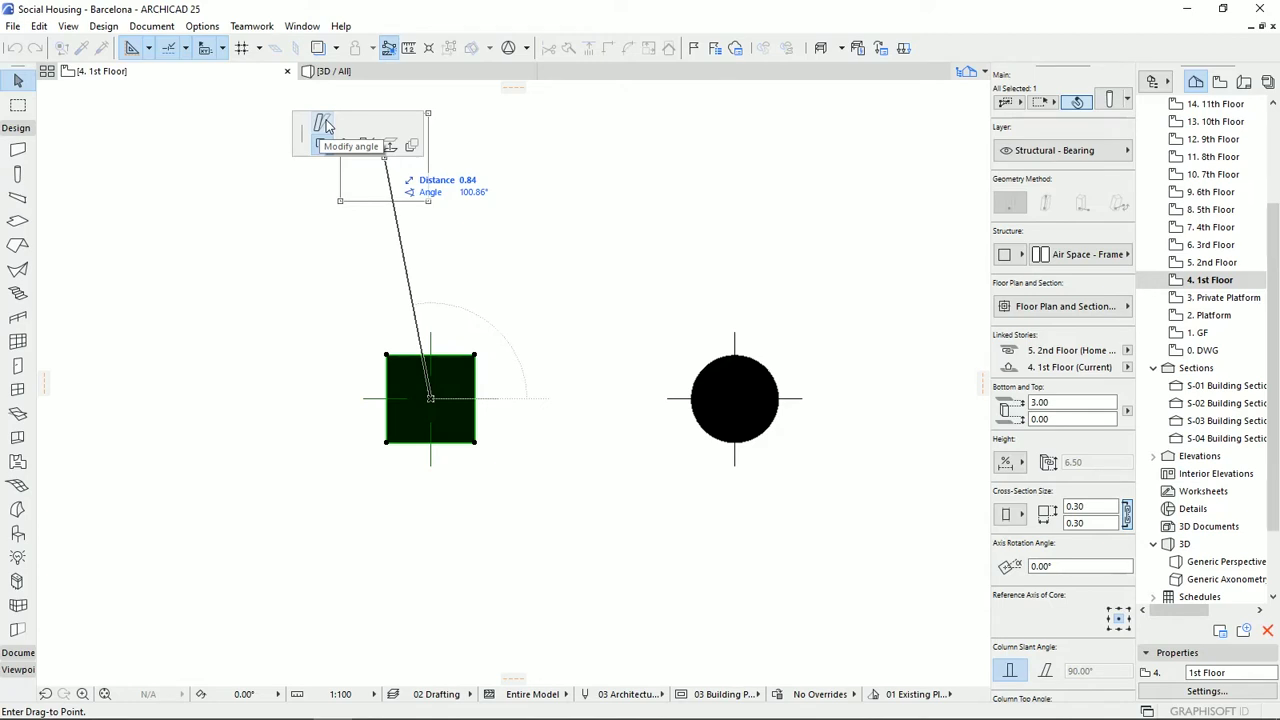
{"action": "left_click", "coordinate": [323, 123]}
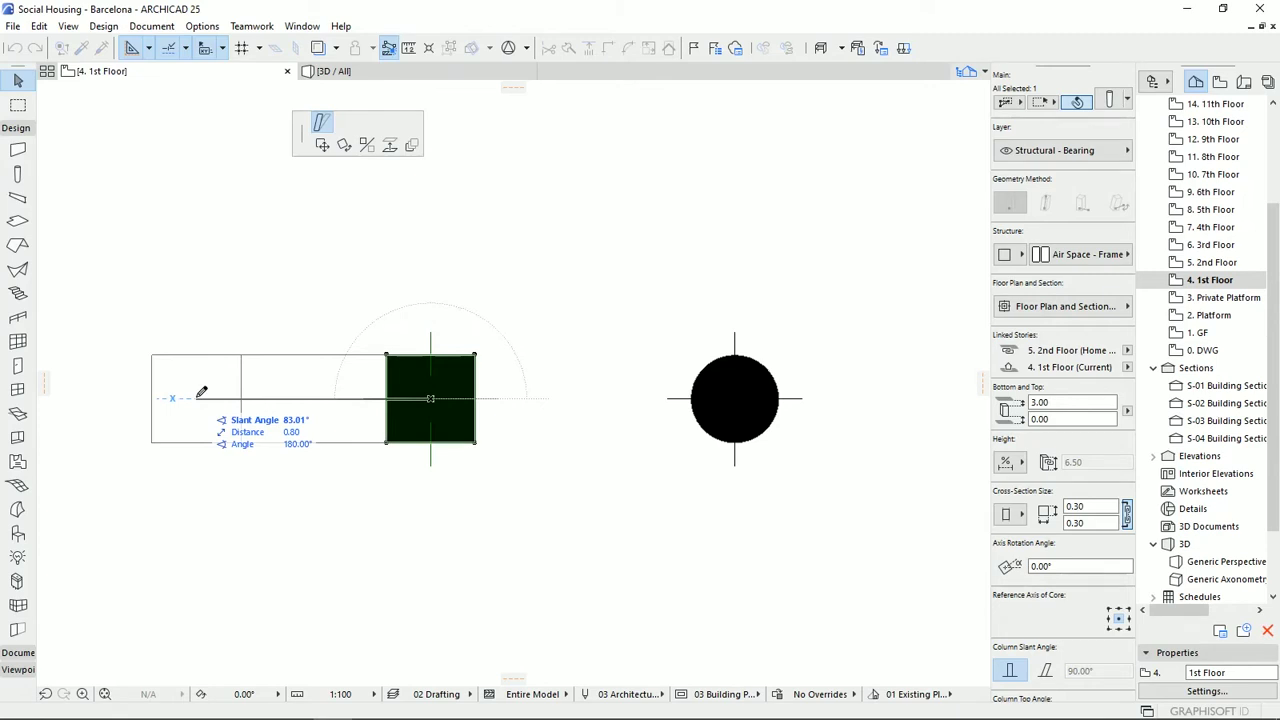
{"action": "type", "text": "80"}
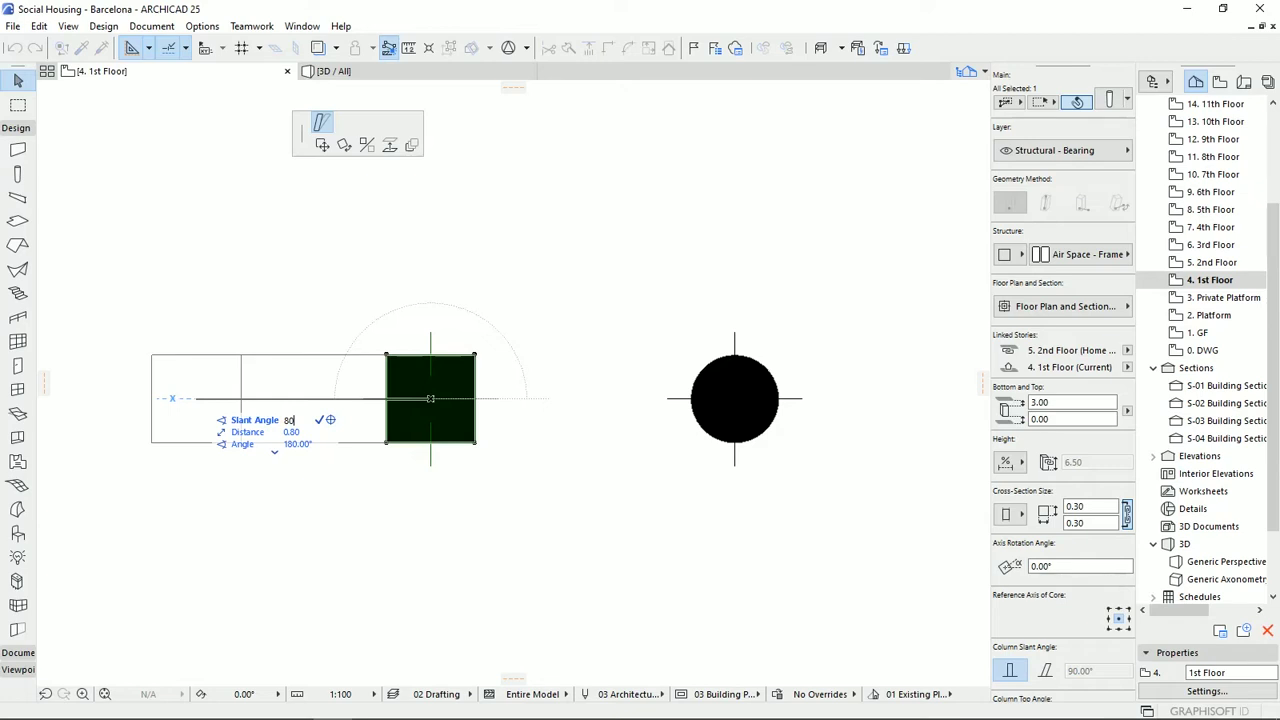
{"action": "key", "text": "Tab"}
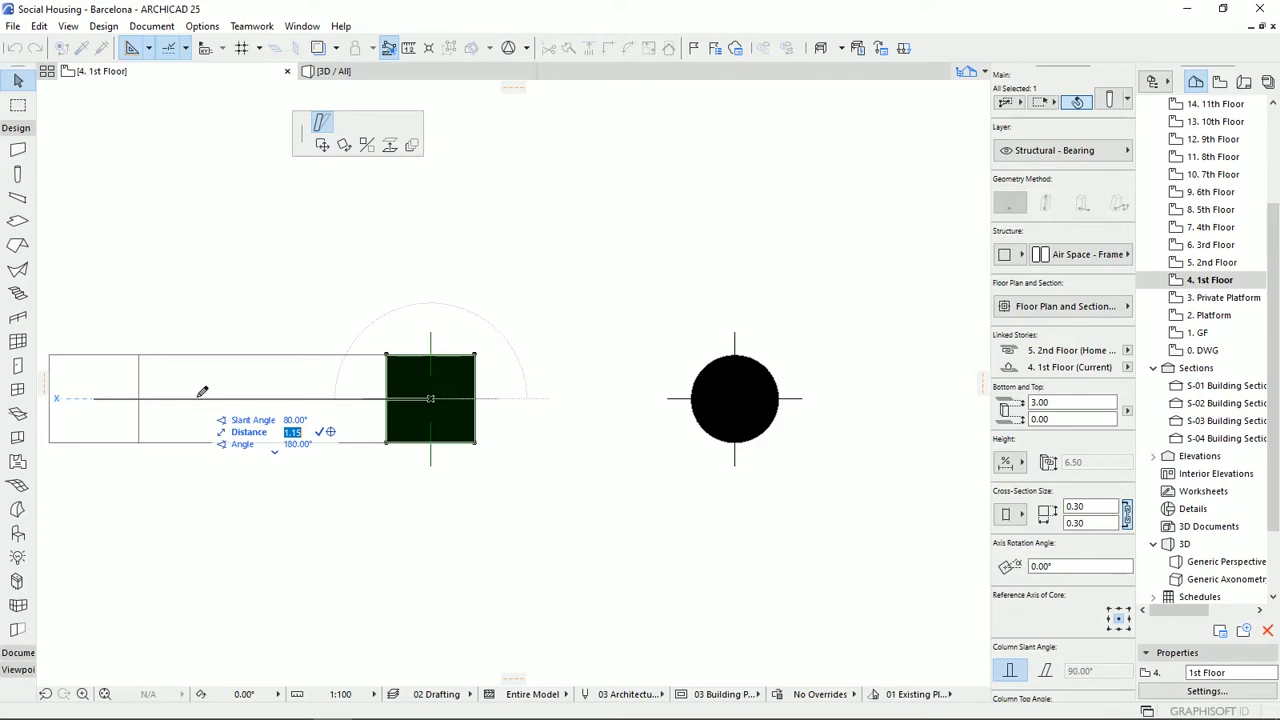
{"action": "key", "text": "Return"}
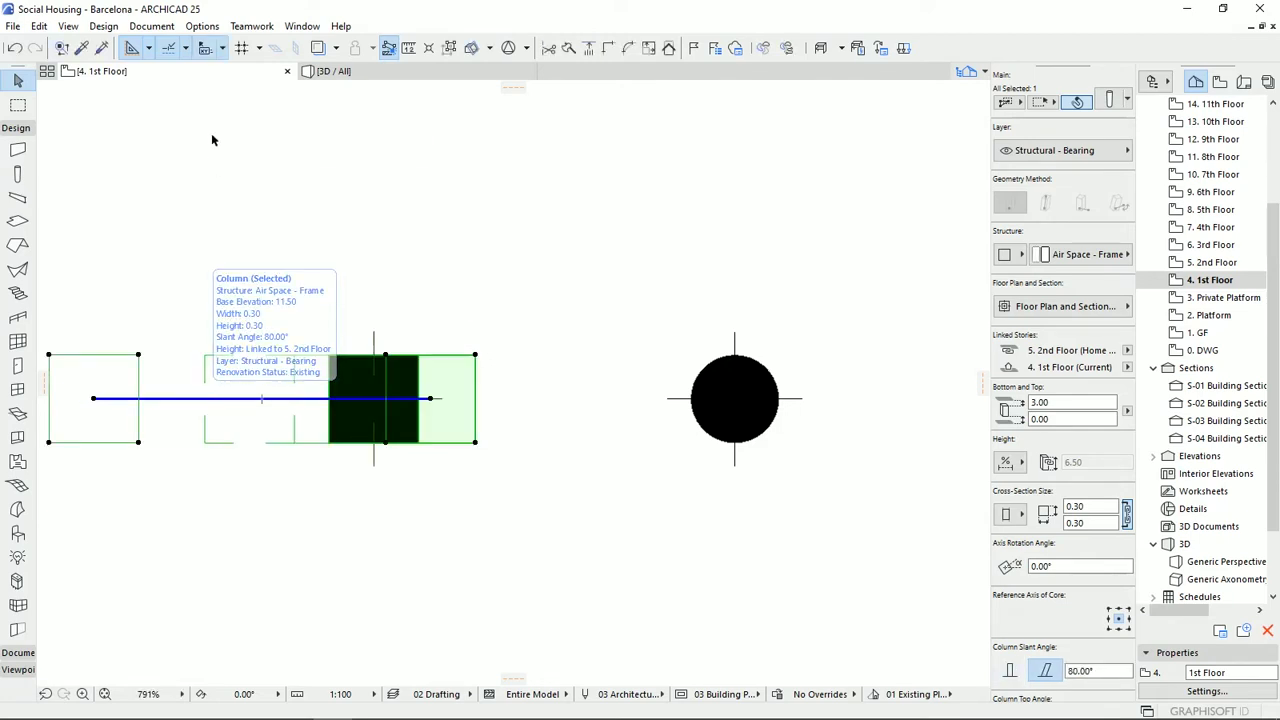
{"action": "middle_click_drag", "start_coordinate": [498, 392], "coordinate": [593, 443]}
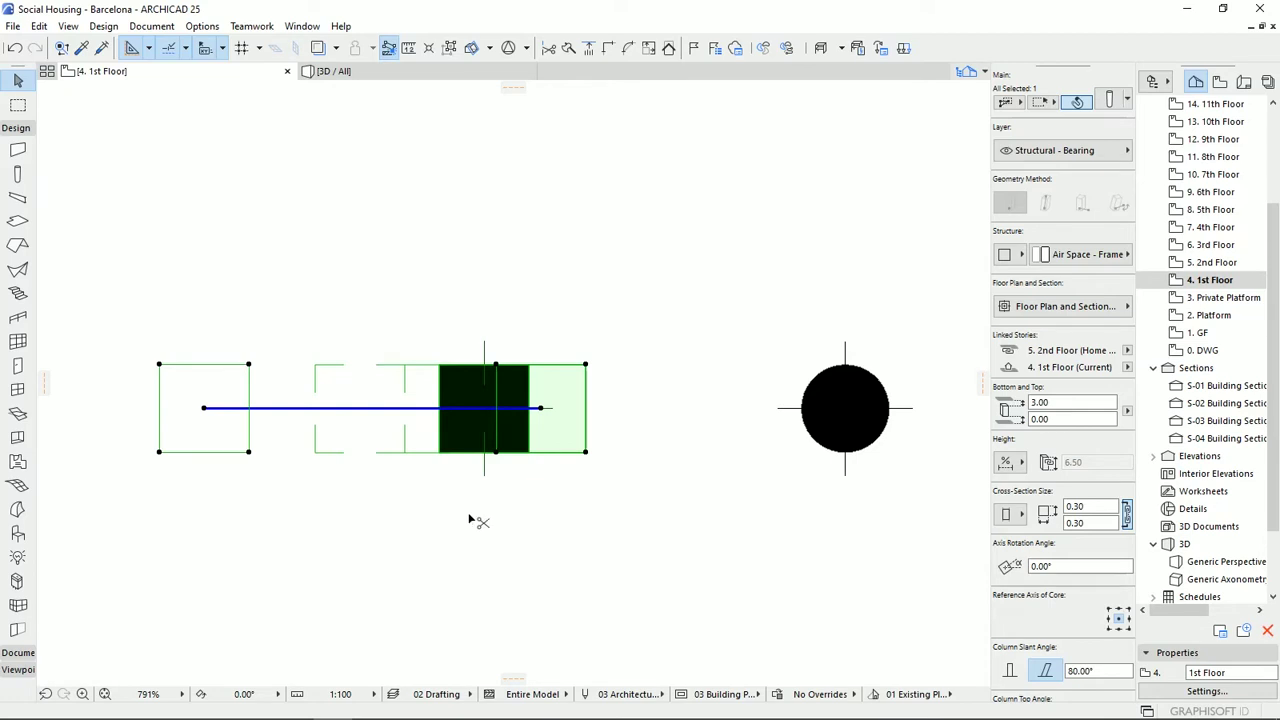
{"action": "key", "text": "ctrl+z"}
{"action": "middle_click_drag", "start_coordinate": [614, 514], "coordinate": [574, 471]}
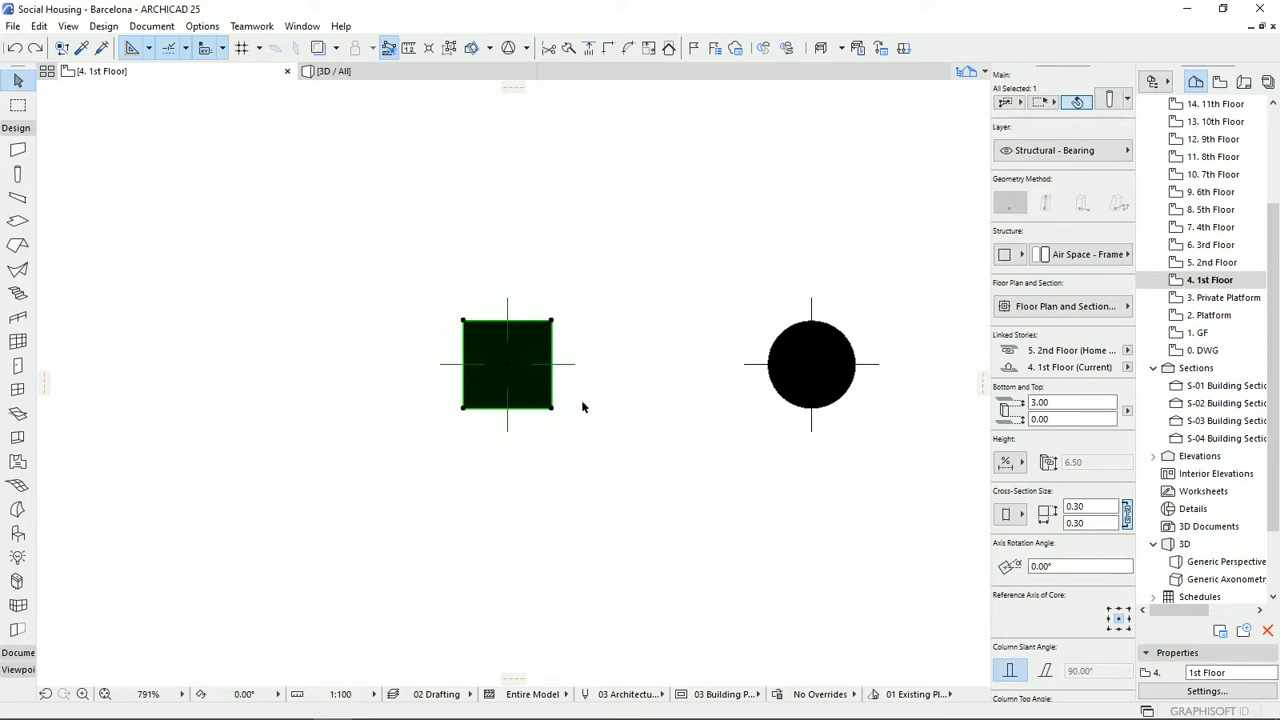
Abandon the square column's axis rotation and start the Rotate command with Ctrl+E.
{"action": "left_click", "coordinate": [552, 321]}
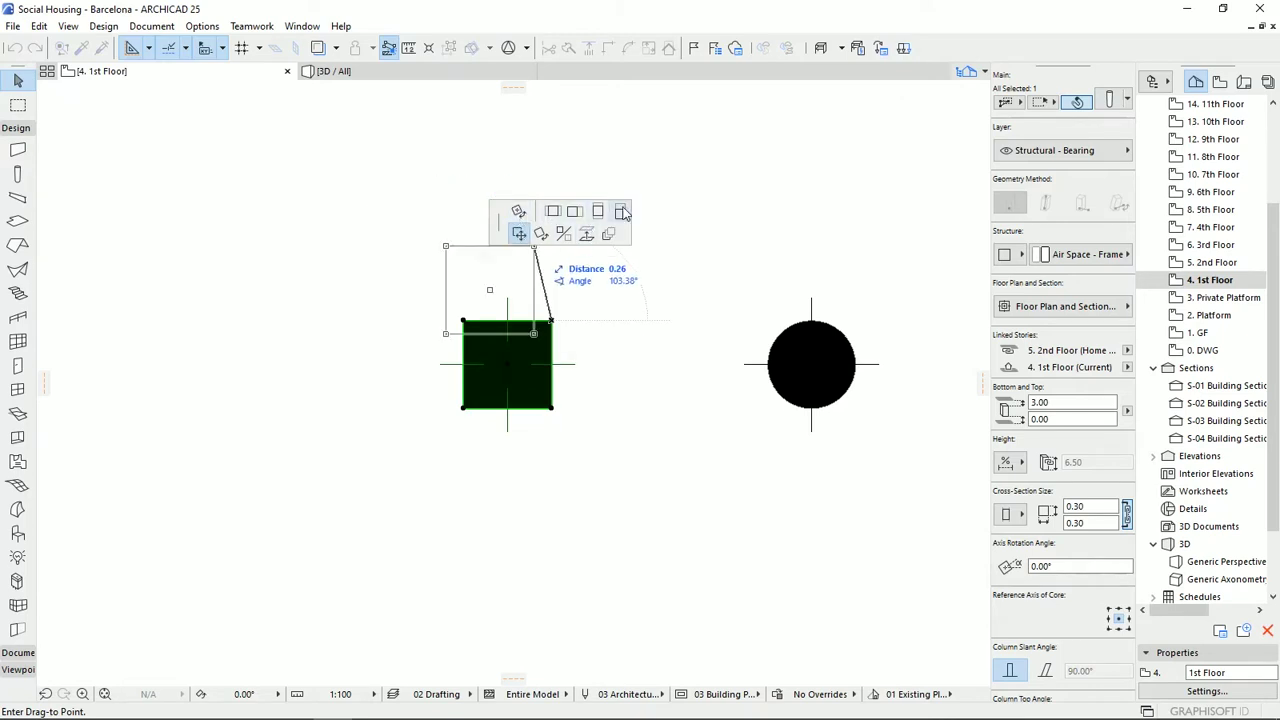
{"action": "left_click", "coordinate": [519, 215]}
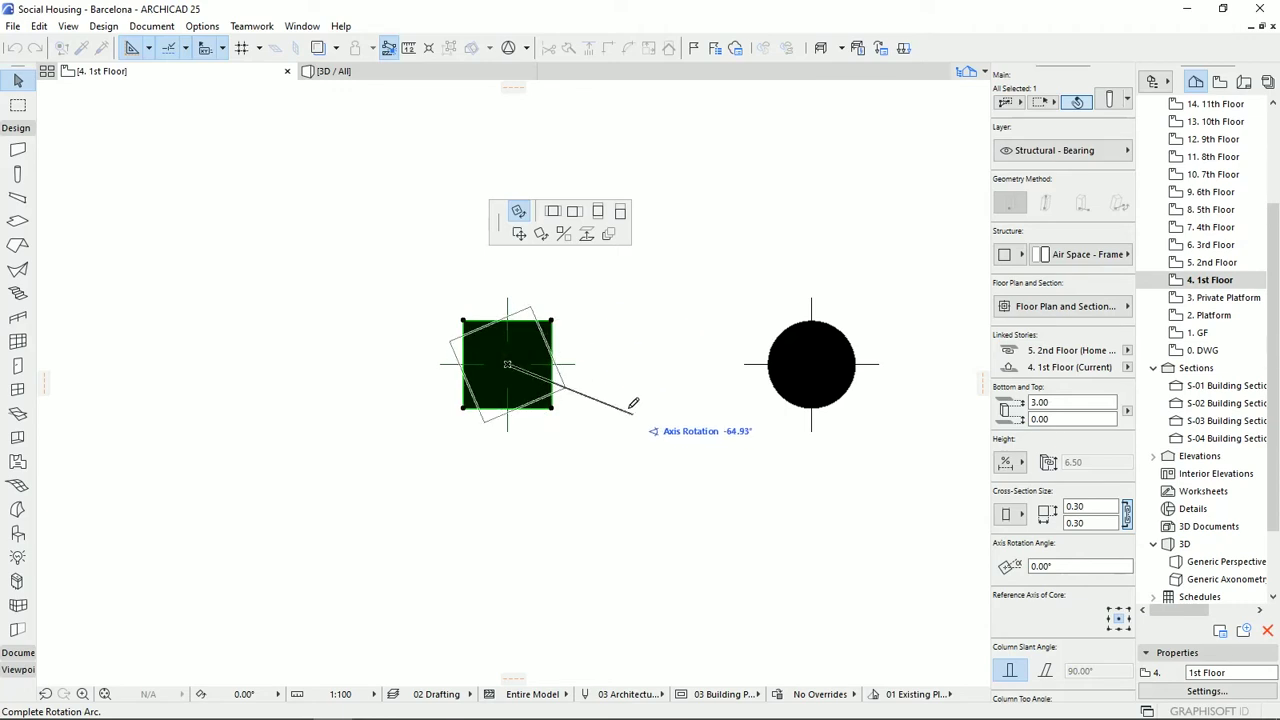
{"action": "key", "text": "Escape"}
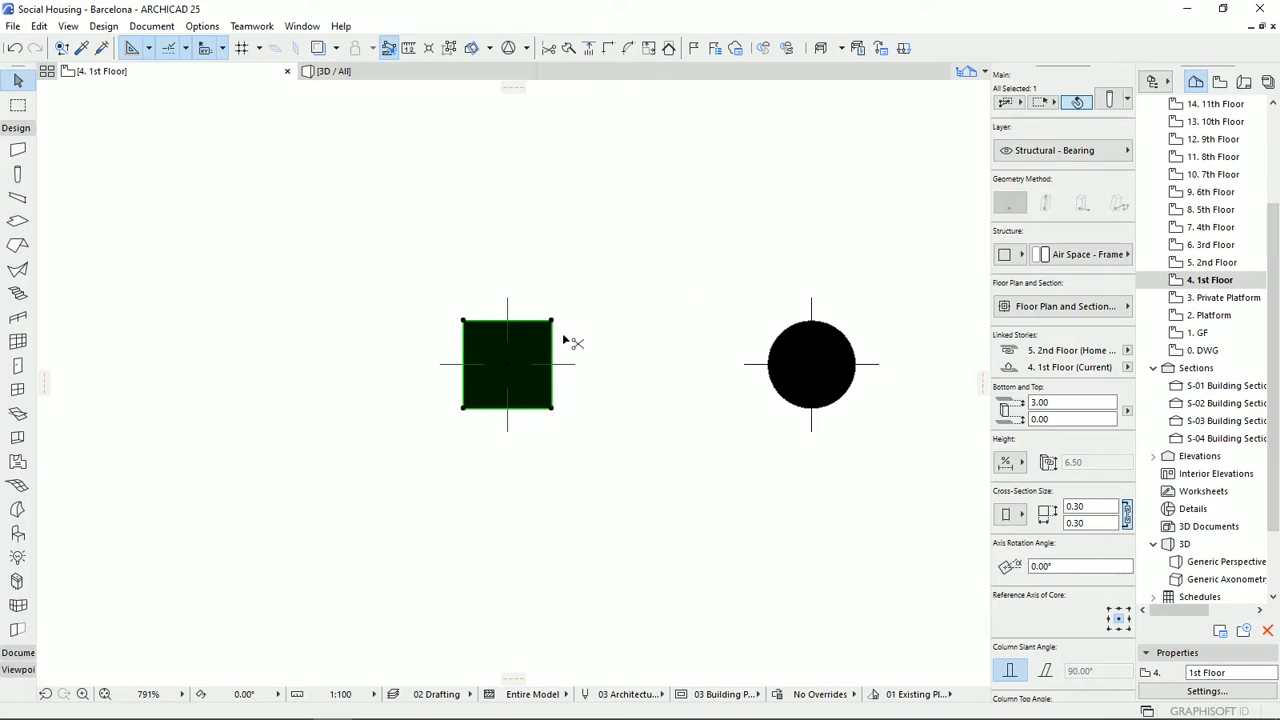
{"action": "key", "text": "ctrl+e"}
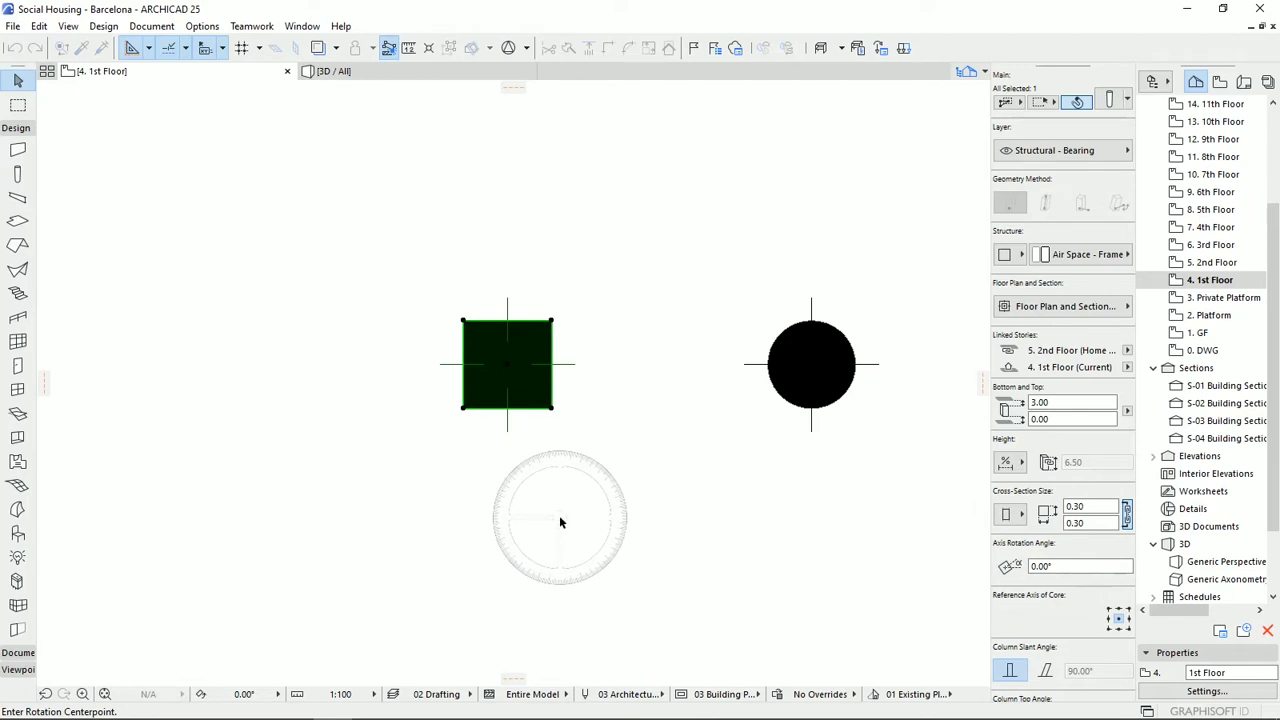
Rotate the square copy about its lower-right corner, then begin stretching its width to 0.60.
{"action": "left_click", "coordinate": [551, 408]}
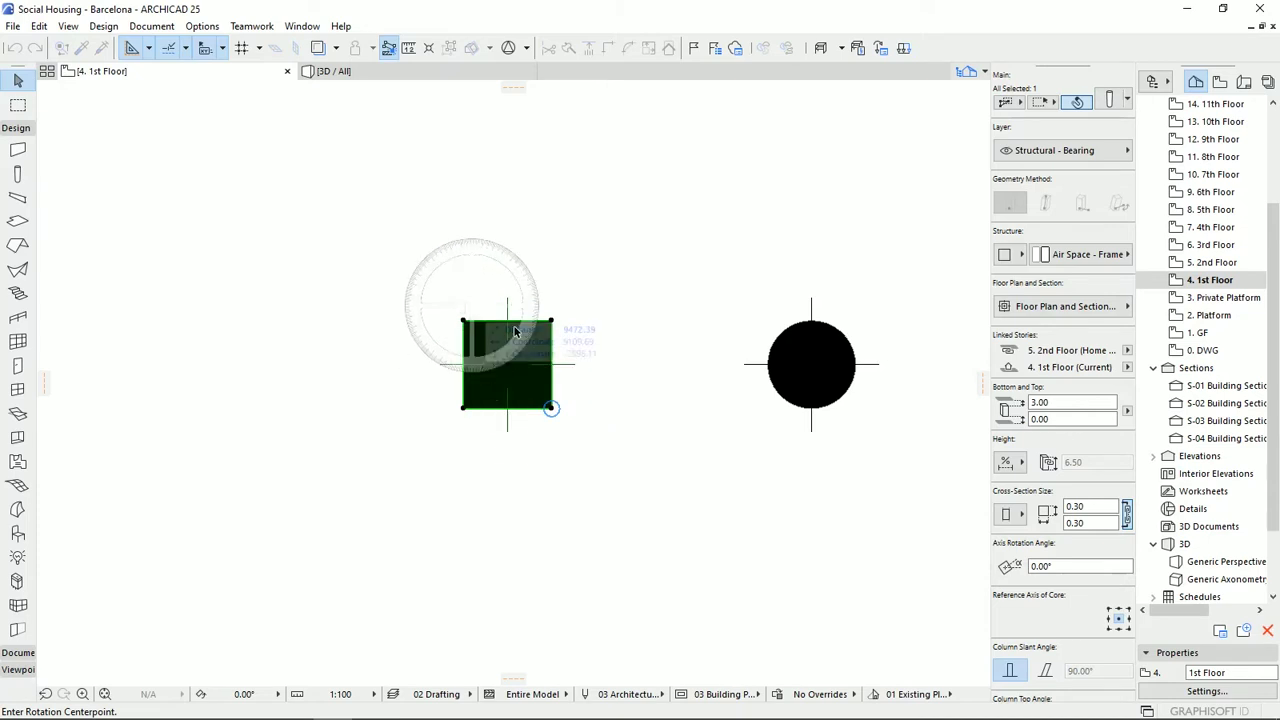
{"action": "left_click", "coordinate": [551, 408]}
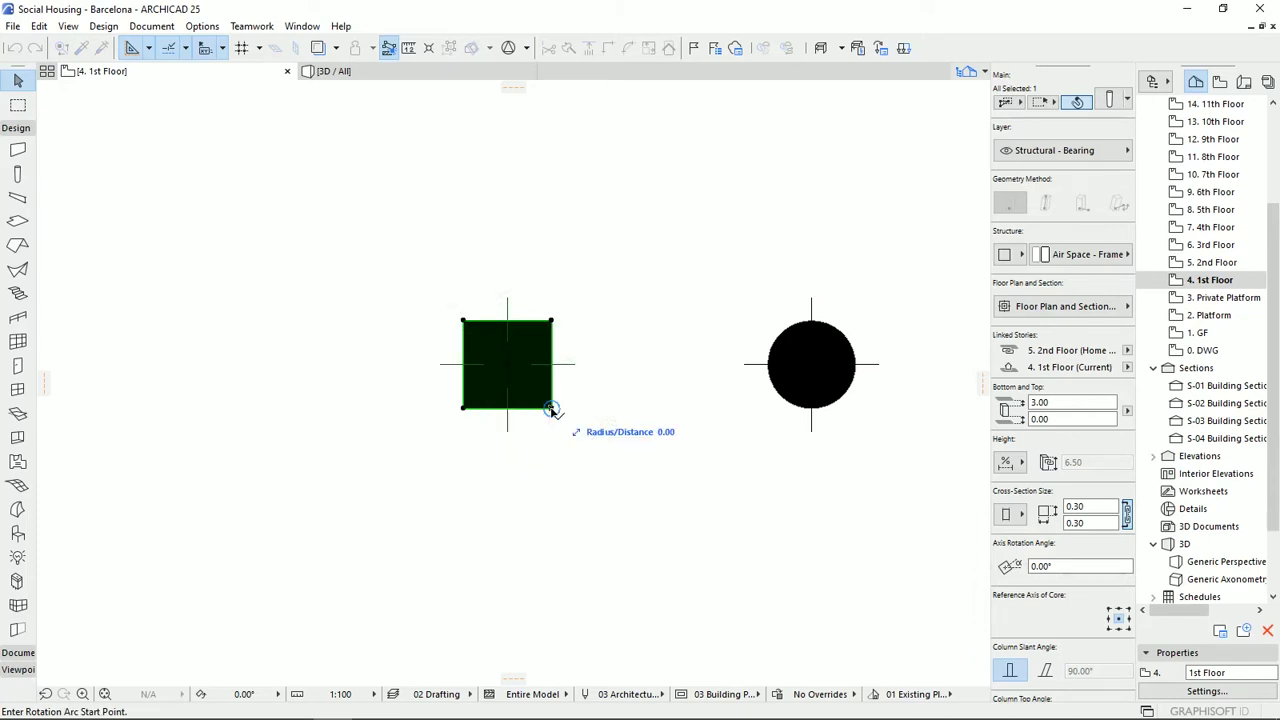
{"action": "left_click", "coordinate": [337, 408]}
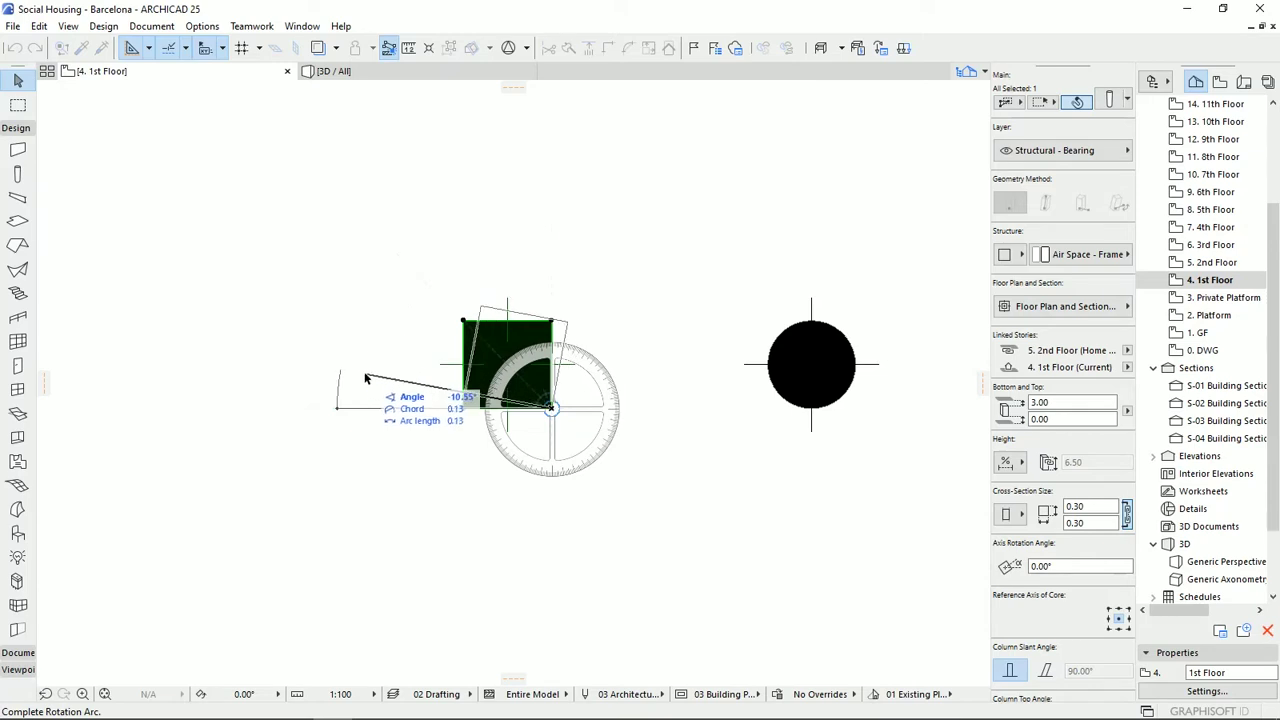
{"action": "left_click", "coordinate": [430, 418]}
{"action": "left_click", "coordinate": [552, 322]}
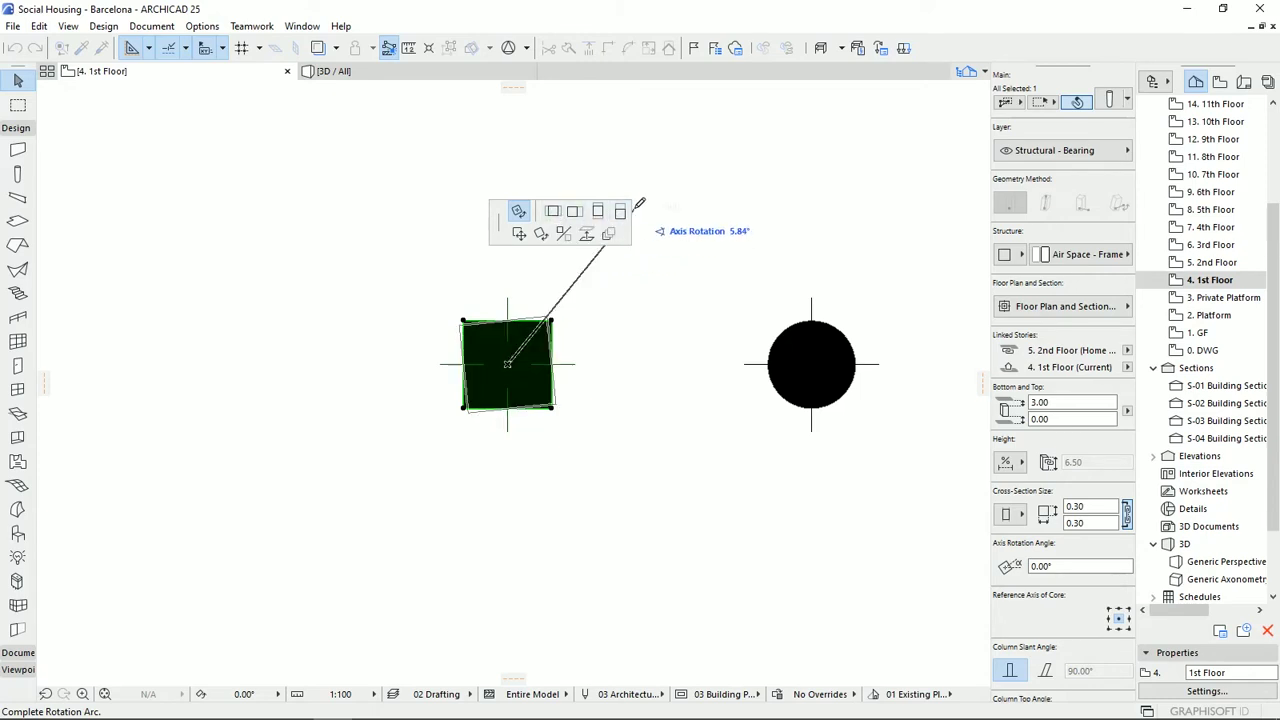
{"action": "left_click", "coordinate": [553, 211]}
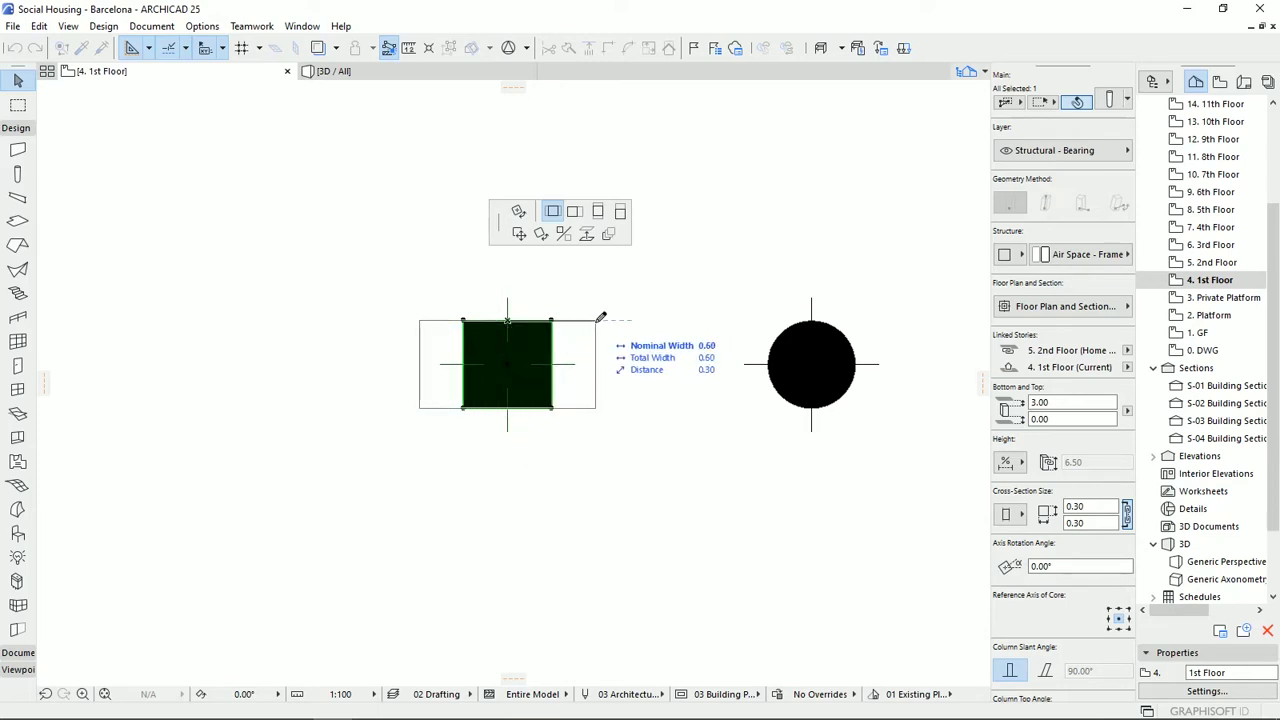
{"action": "type", "text": ".6"}
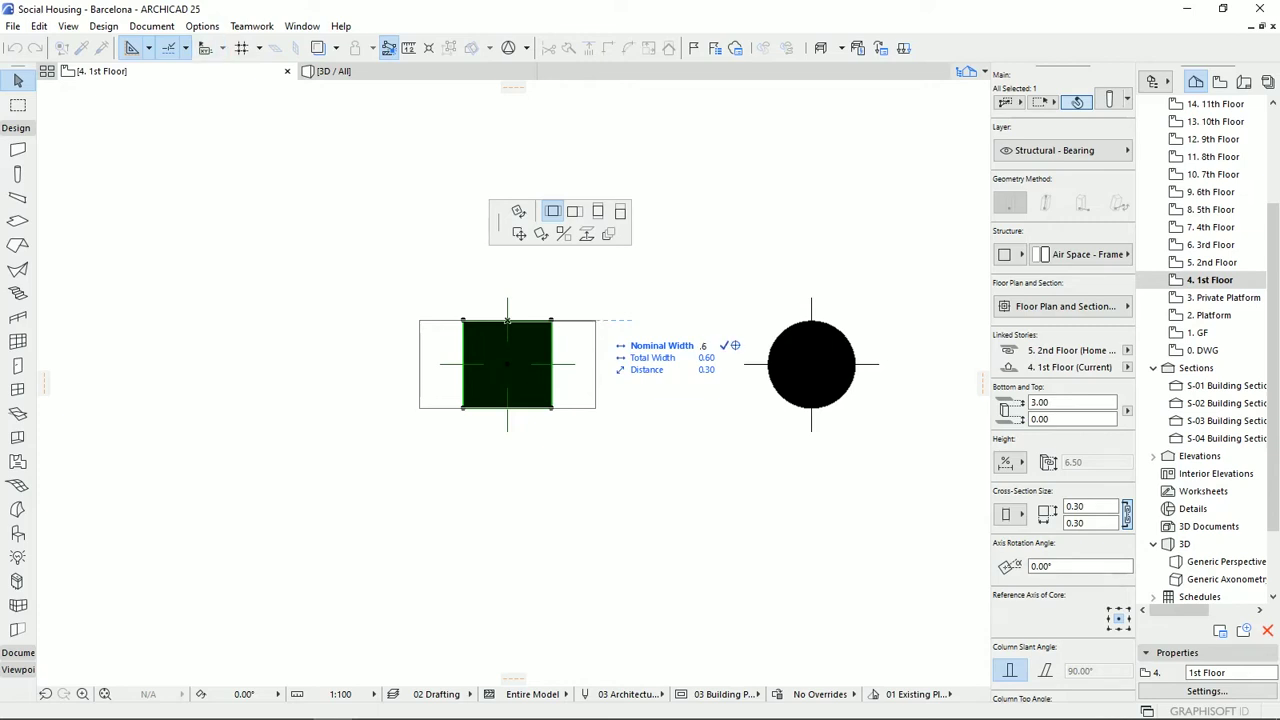
{"action": "key", "text": "Return"}
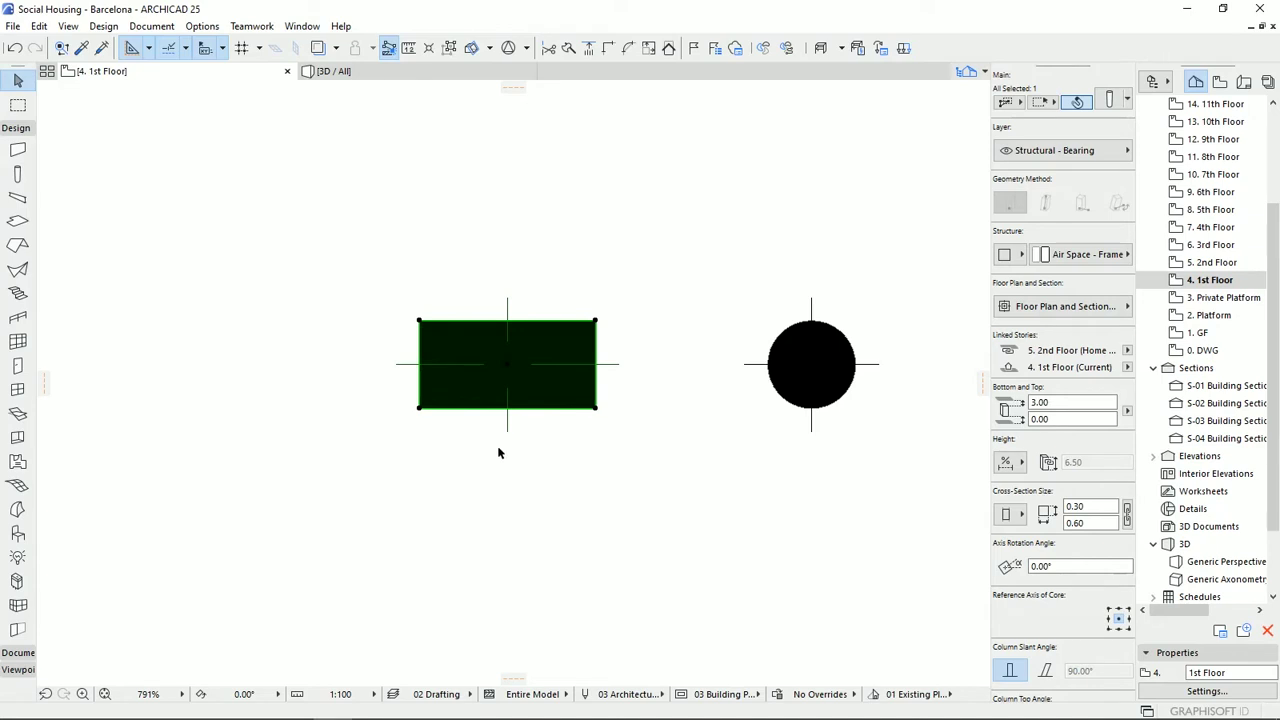
{"action": "middle_click_drag", "start_coordinate": [575, 357], "coordinate": [569, 391]}
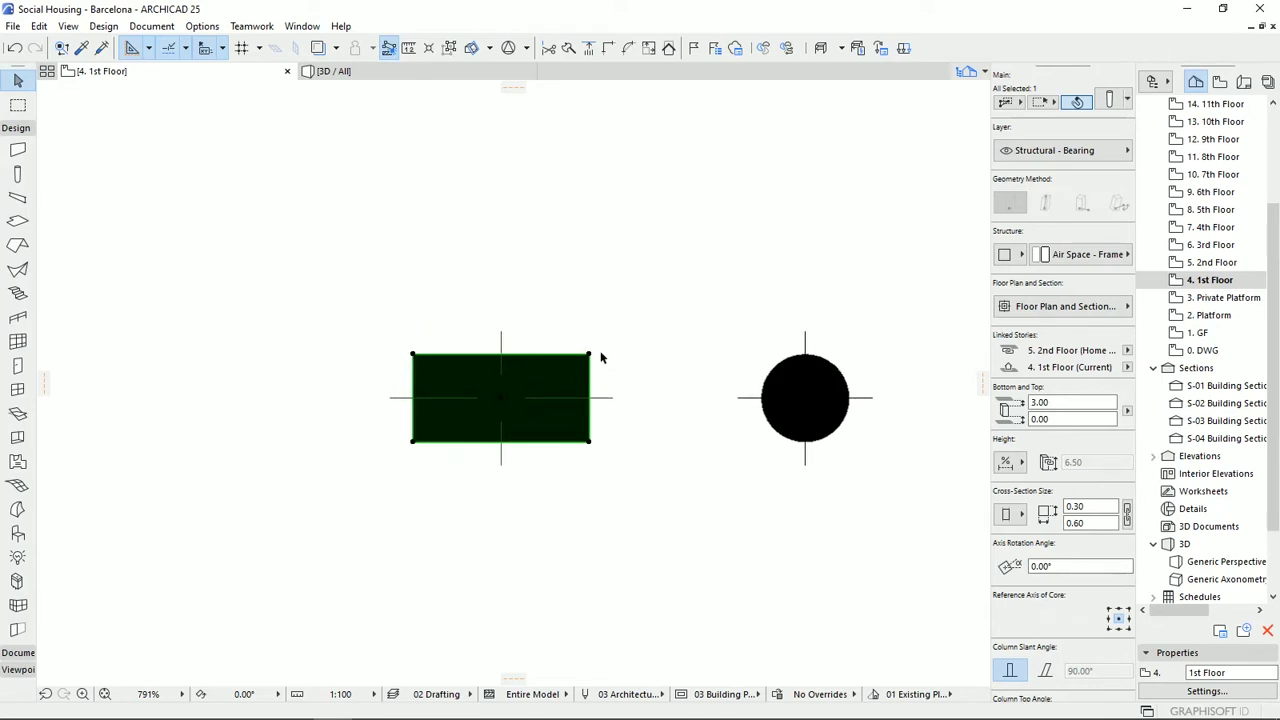
{"action": "key", "text": "ctrl+z"}
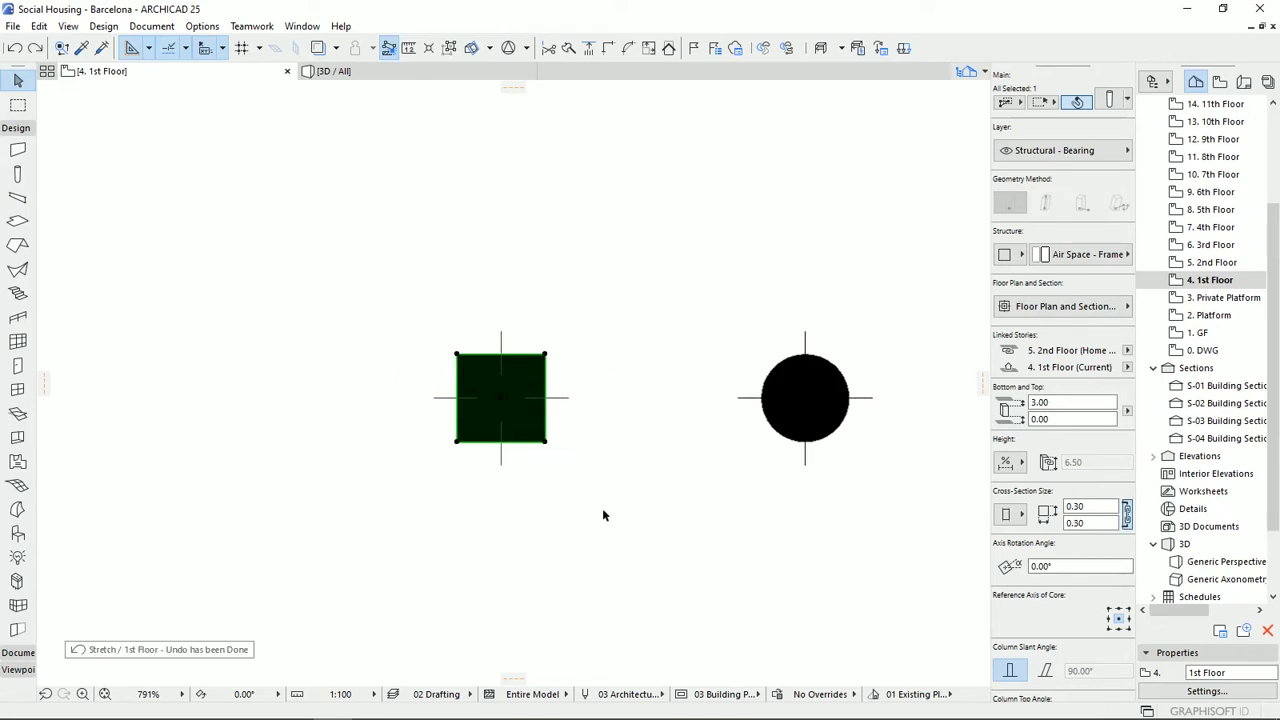
{"action": "left_click", "coordinate": [545, 356]}
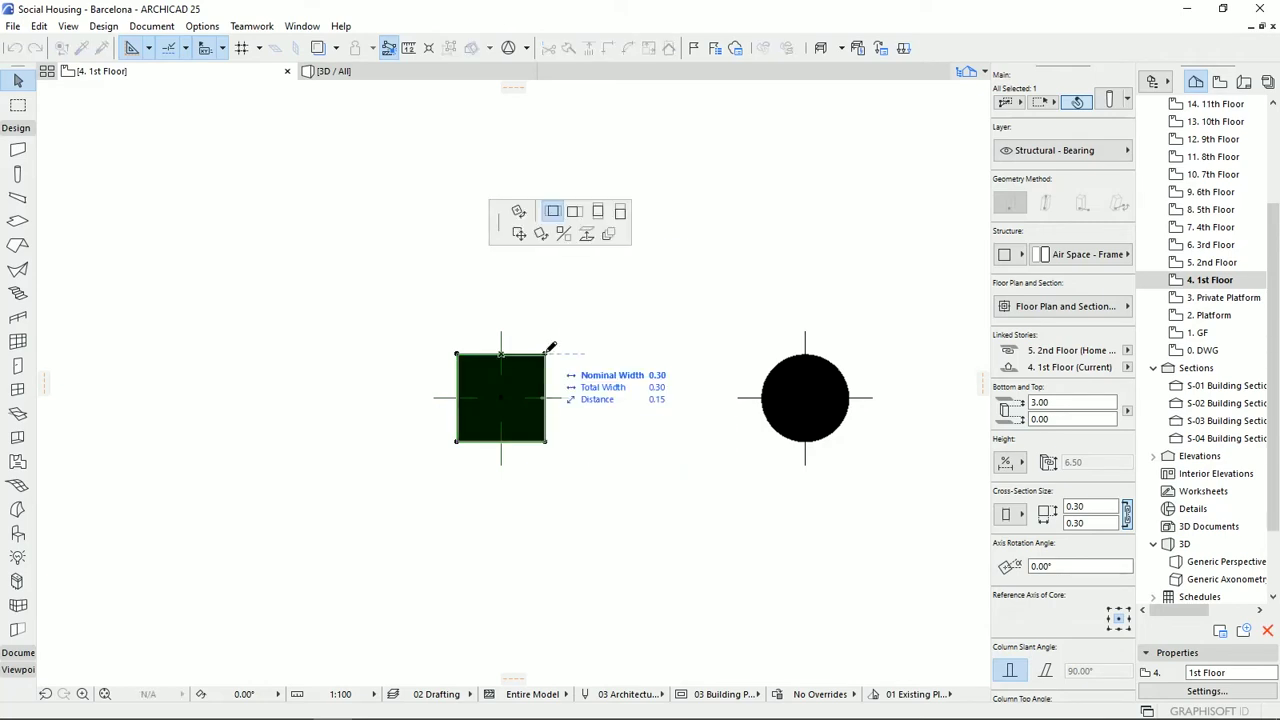
{"action": "left_click", "coordinate": [576, 214]}
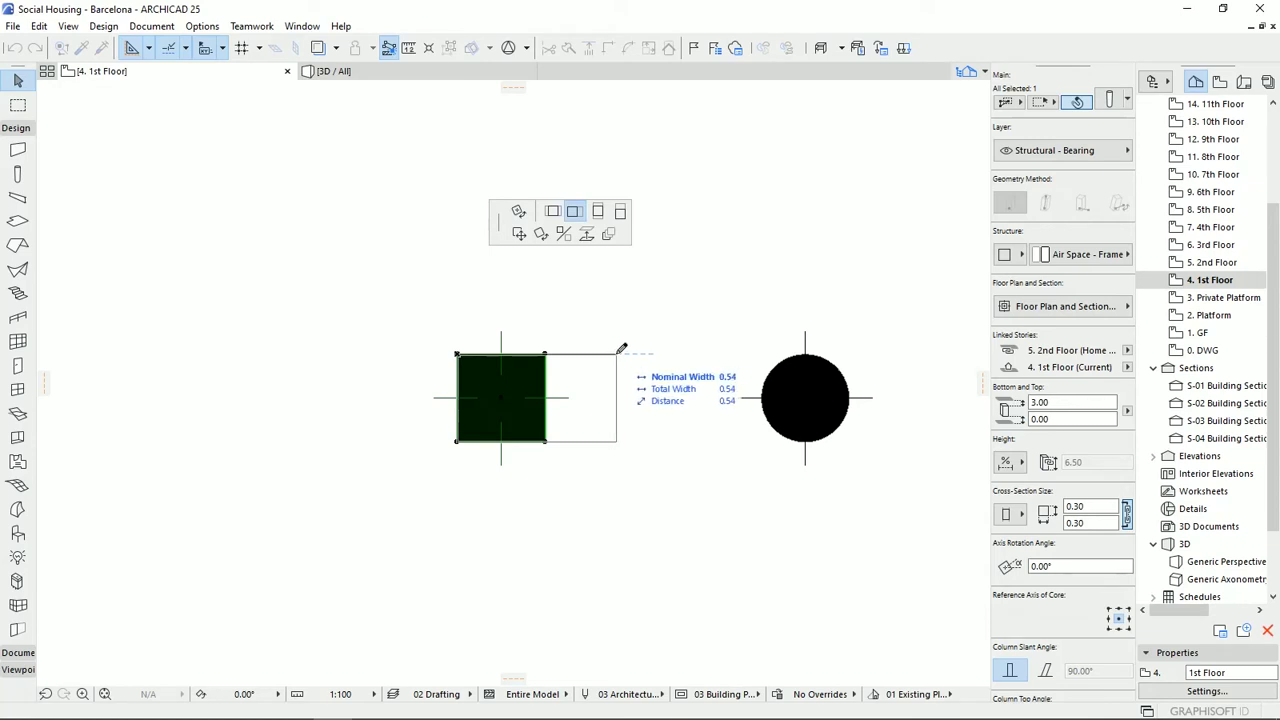
{"action": "left_click", "coordinate": [604, 355]}
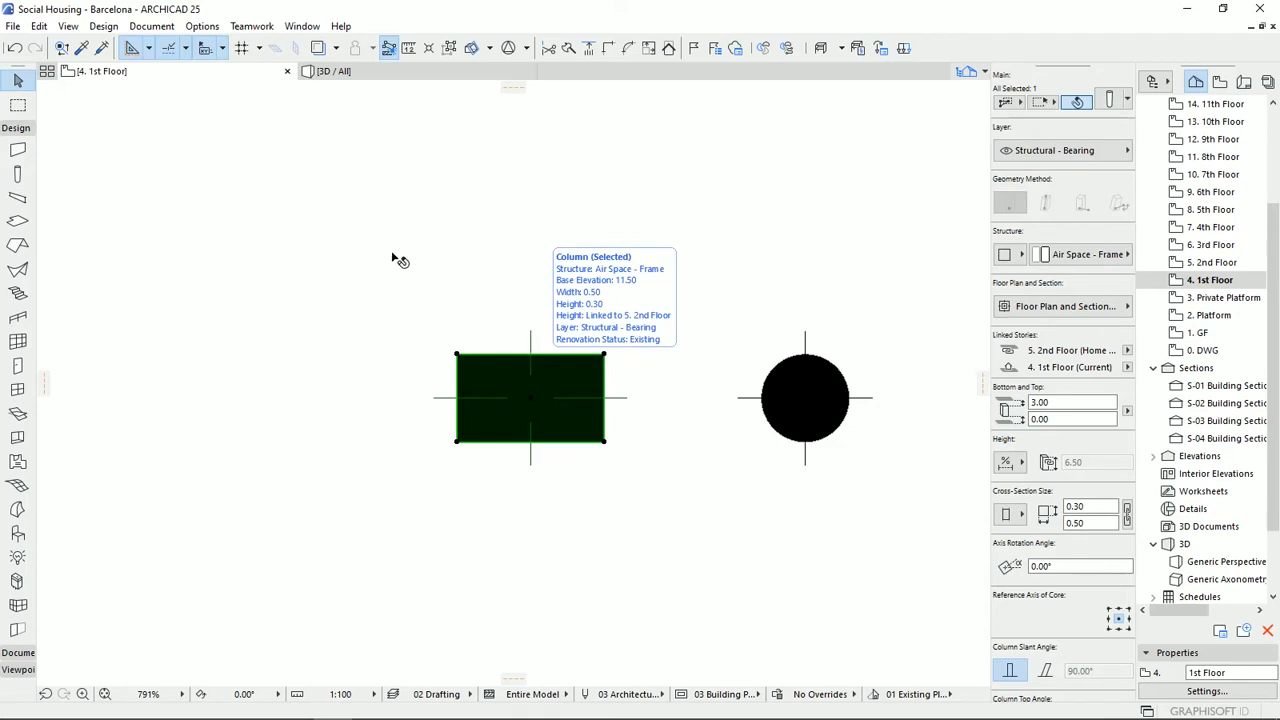
{"action": "key", "text": "ctrl+z"}
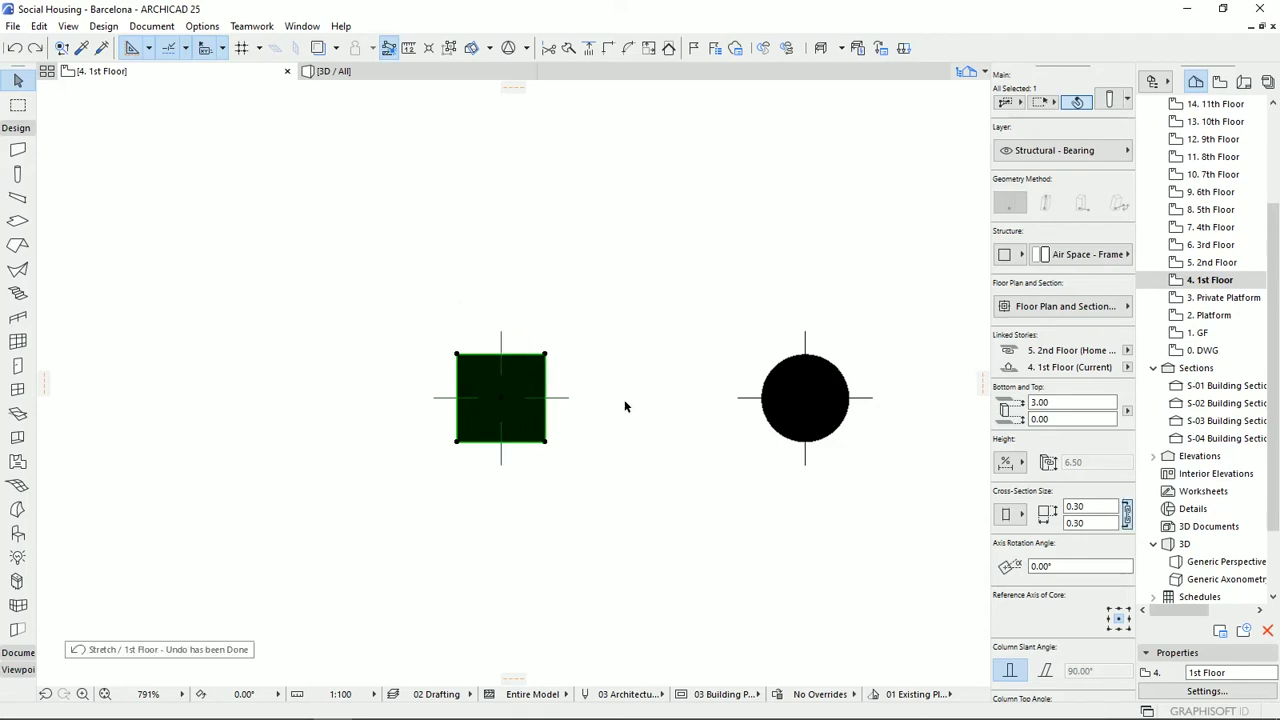
Apply the one-sided cross-section height stretch upward on the square column's top-right corner.
{"action": "left_click", "coordinate": [546, 354]}
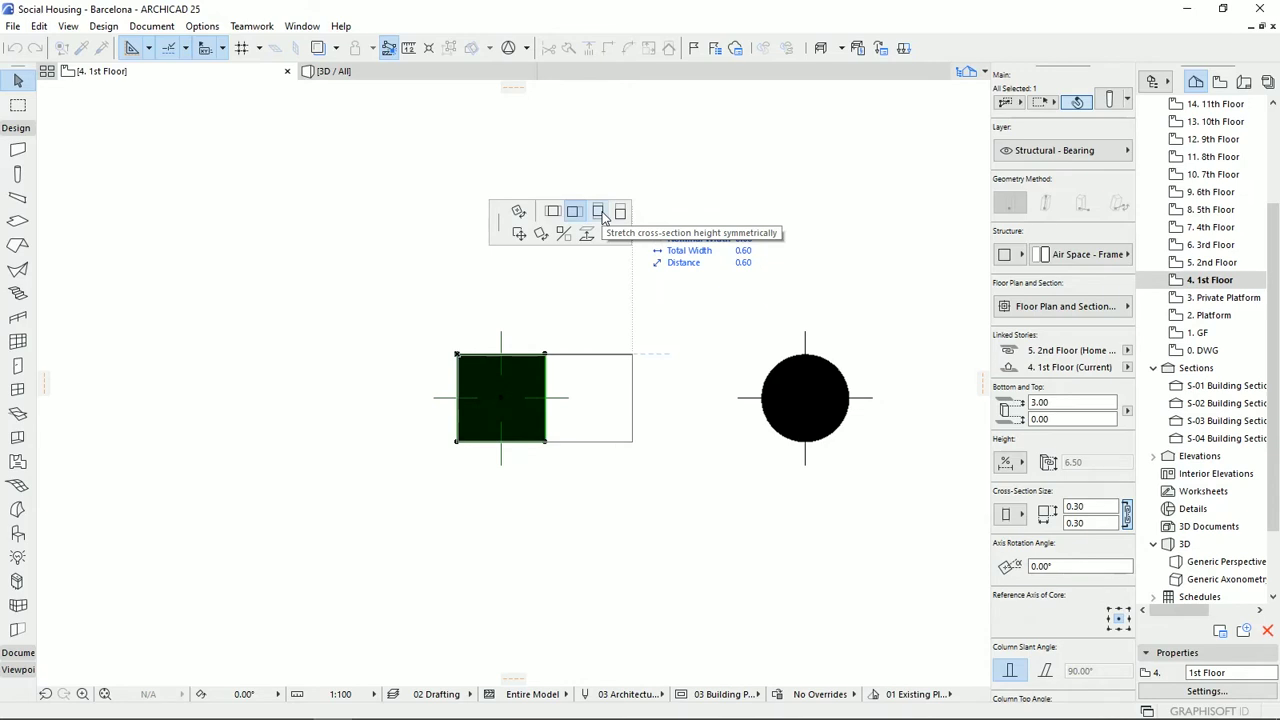
{"action": "left_click", "coordinate": [600, 214]}
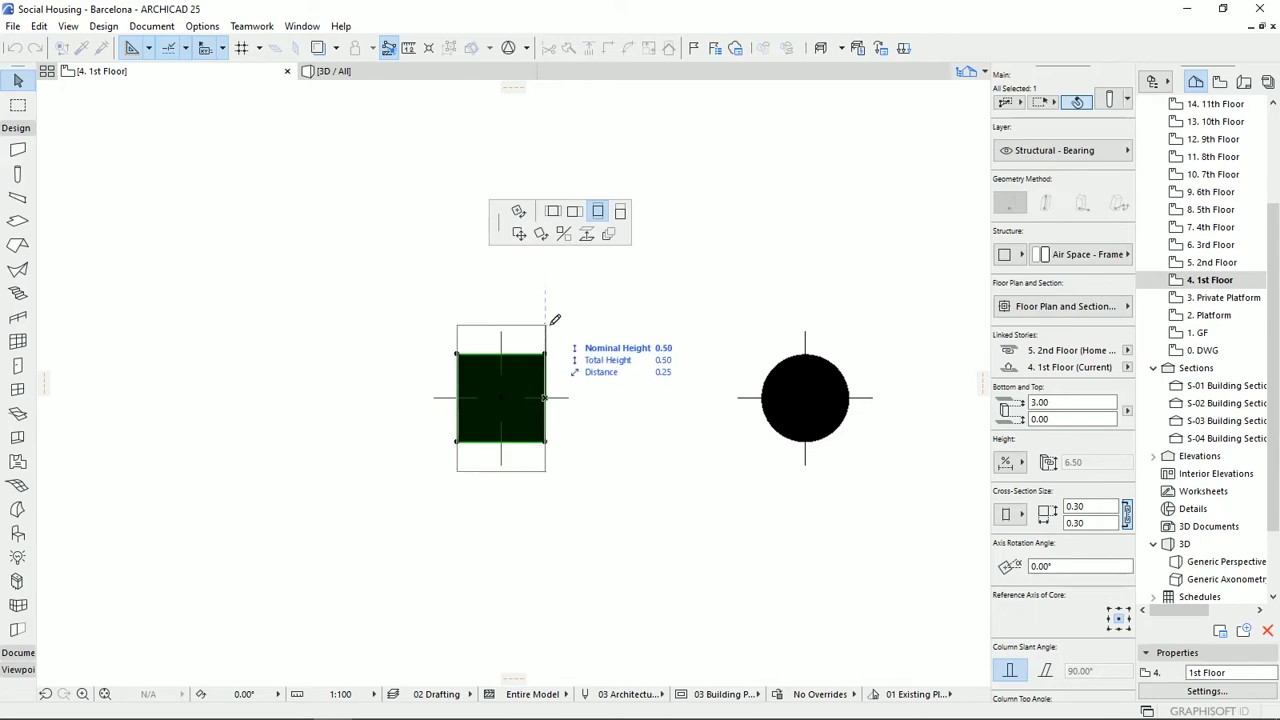
{"action": "left_click", "coordinate": [620, 211]}
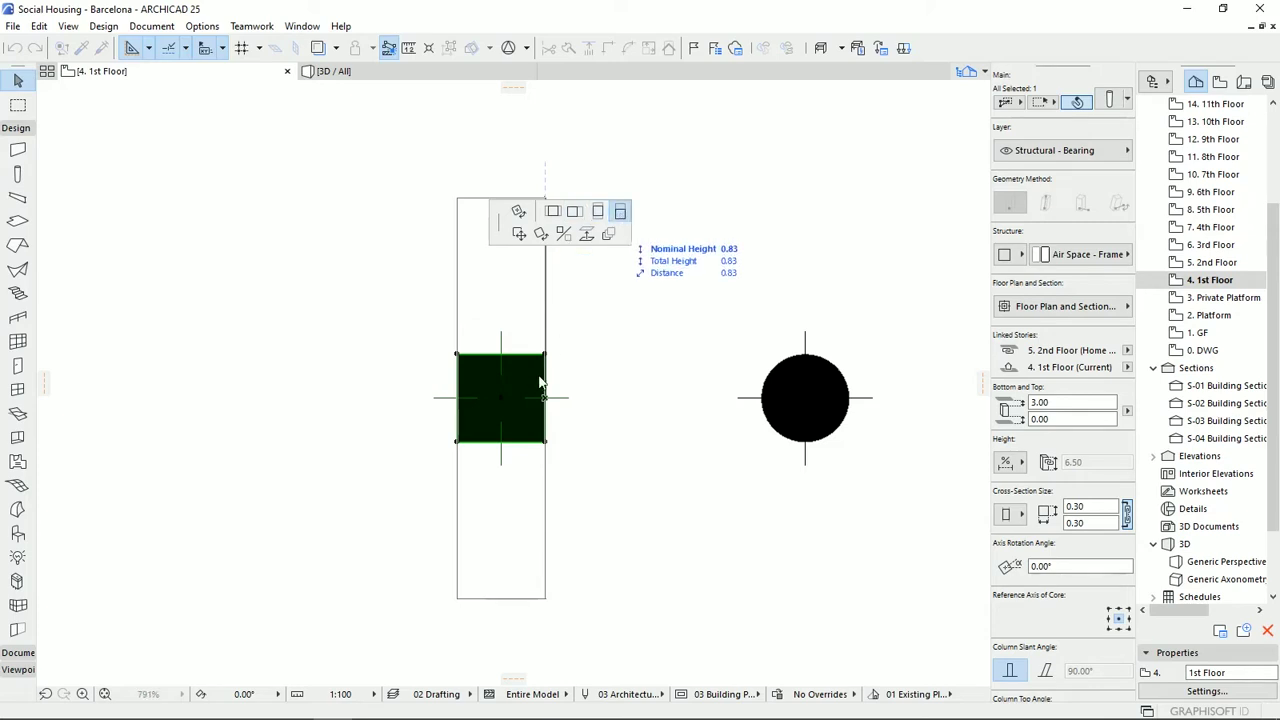
{"action": "left_click", "coordinate": [550, 304]}
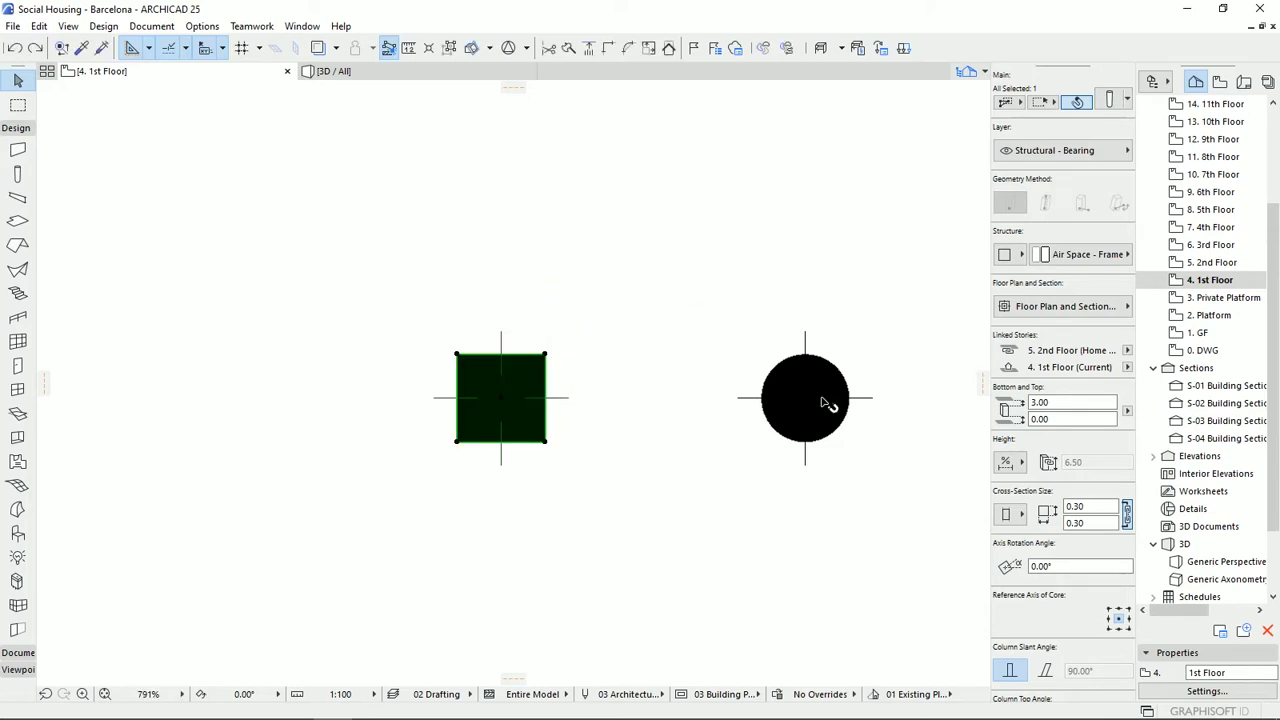
{"action": "middle_click_drag", "start_coordinate": [800, 437], "coordinate": [584, 425]}
{"action": "key", "text": "Escape"}
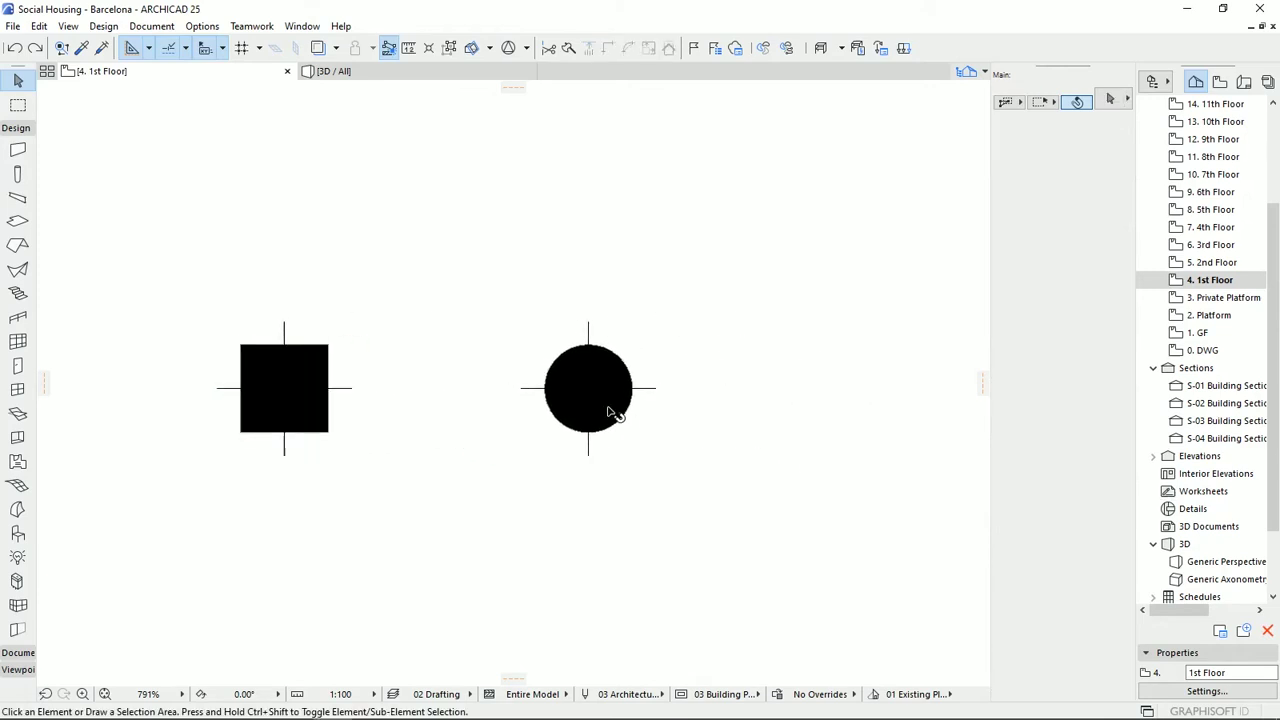
Select the round column and try a slant edit, then cancel it.
{"action": "left_click", "coordinate": [607, 405]}
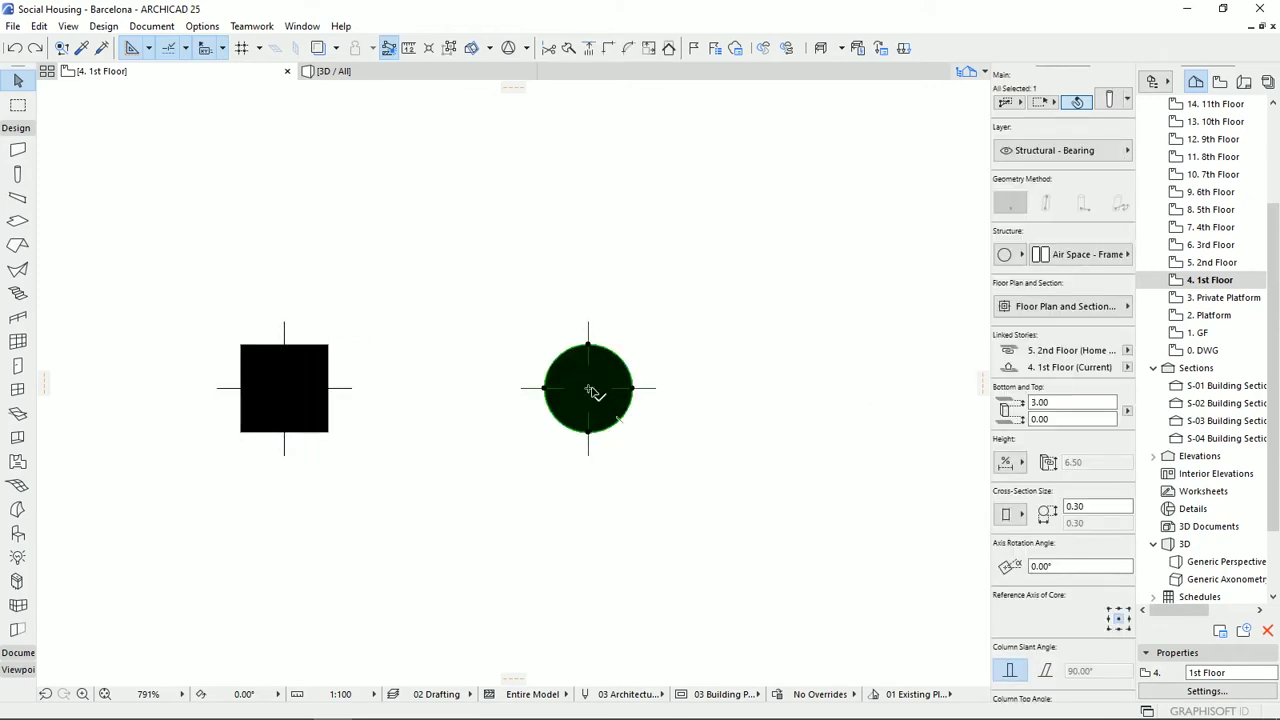
{"action": "left_click", "coordinate": [592, 391]}
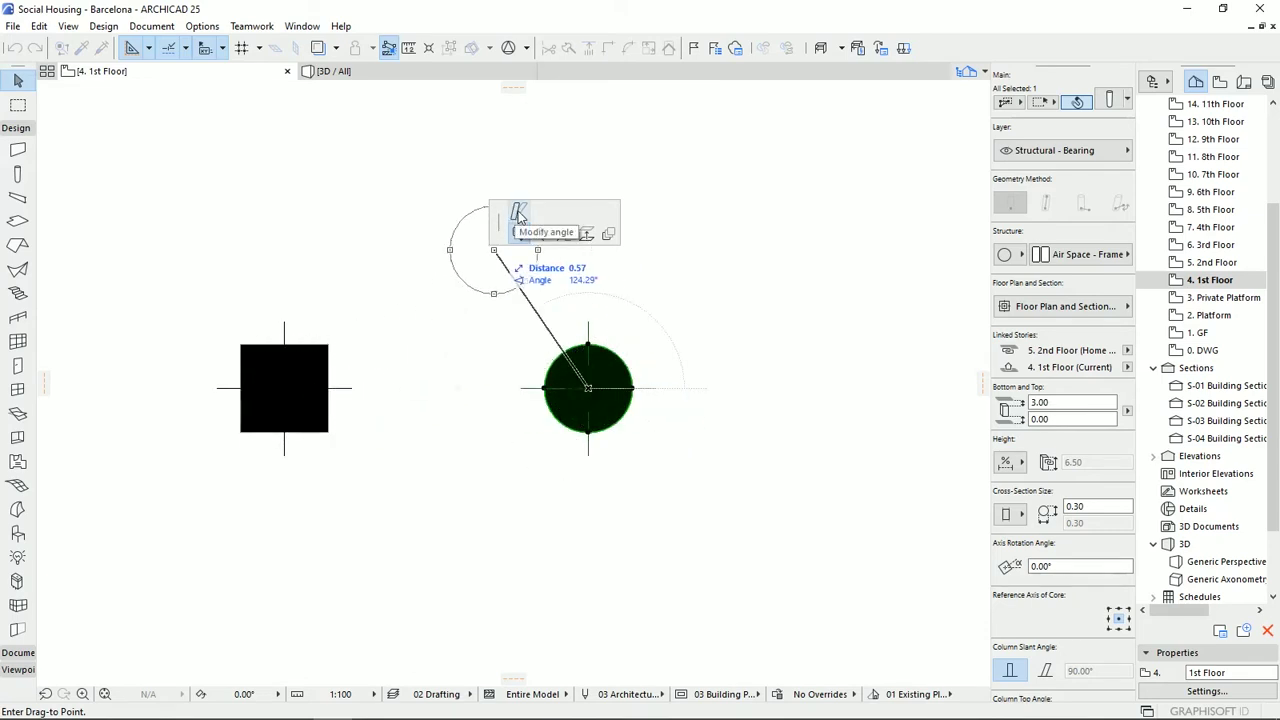
{"action": "left_click", "coordinate": [518, 214]}
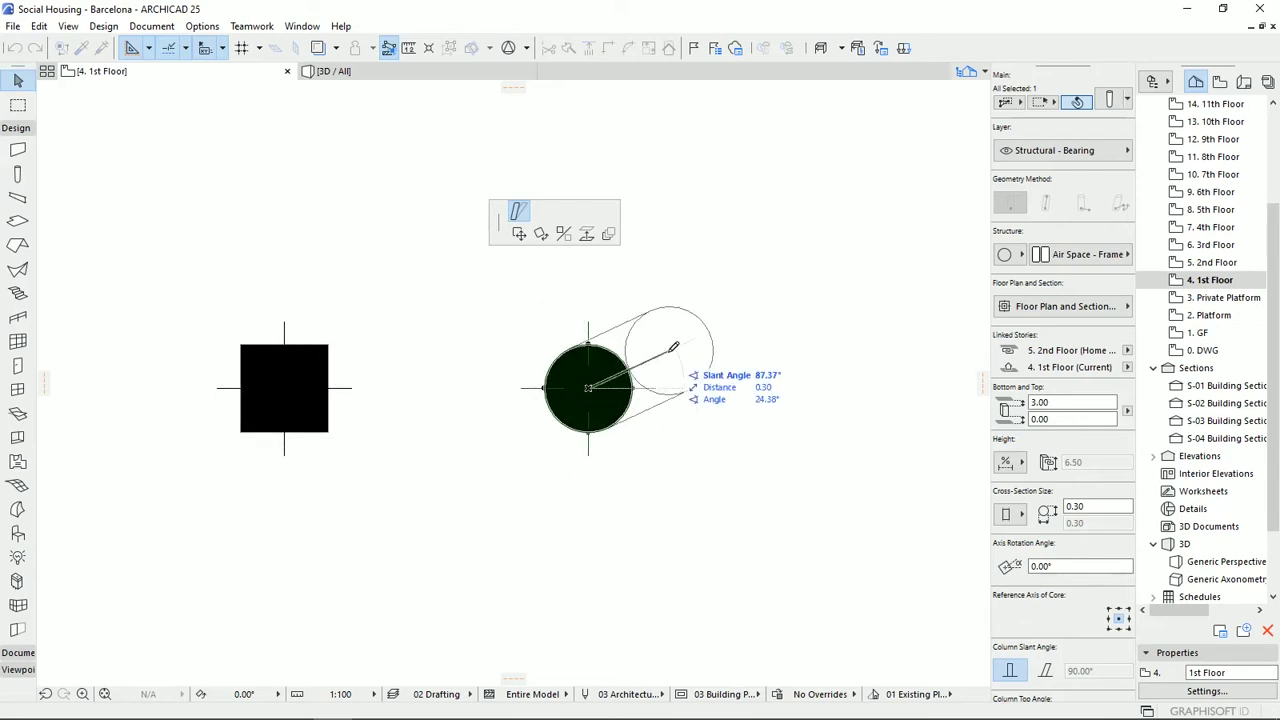
{"action": "key", "text": "Escape"}
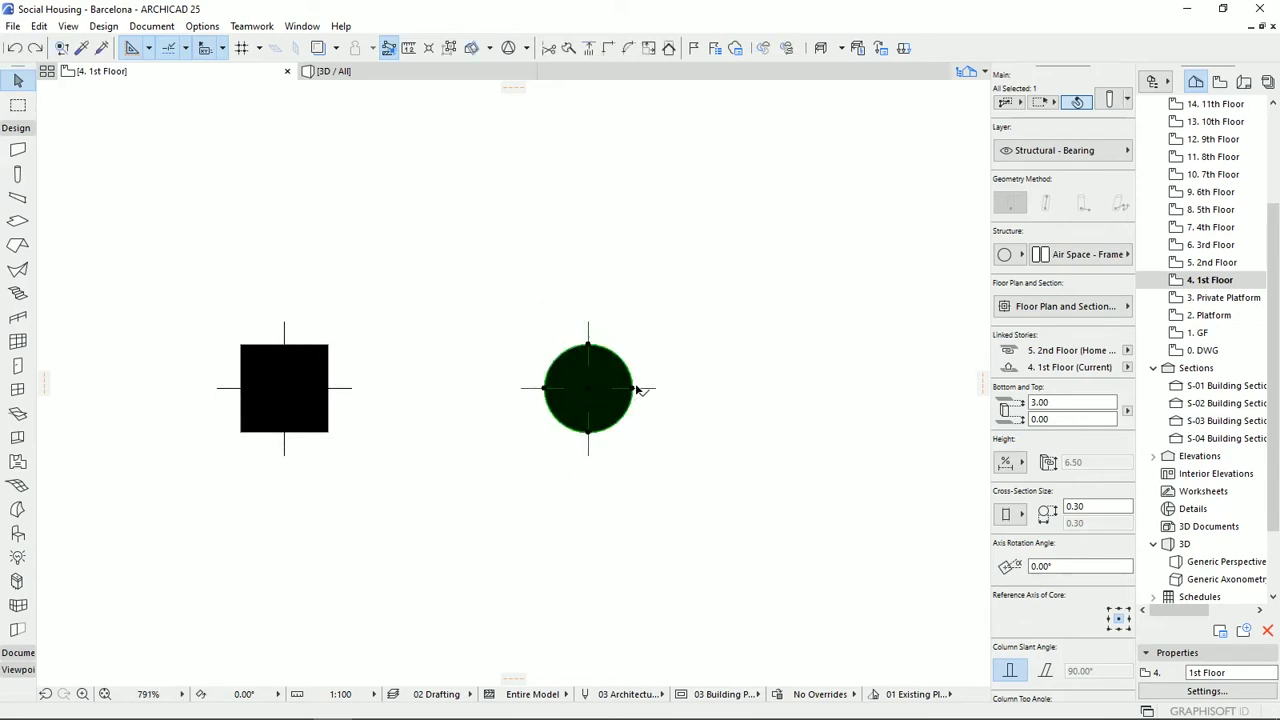
Stretch the round column's radius to 0.45 from its edge point using the pet palette.
{"action": "left_click", "coordinate": [636, 392]}
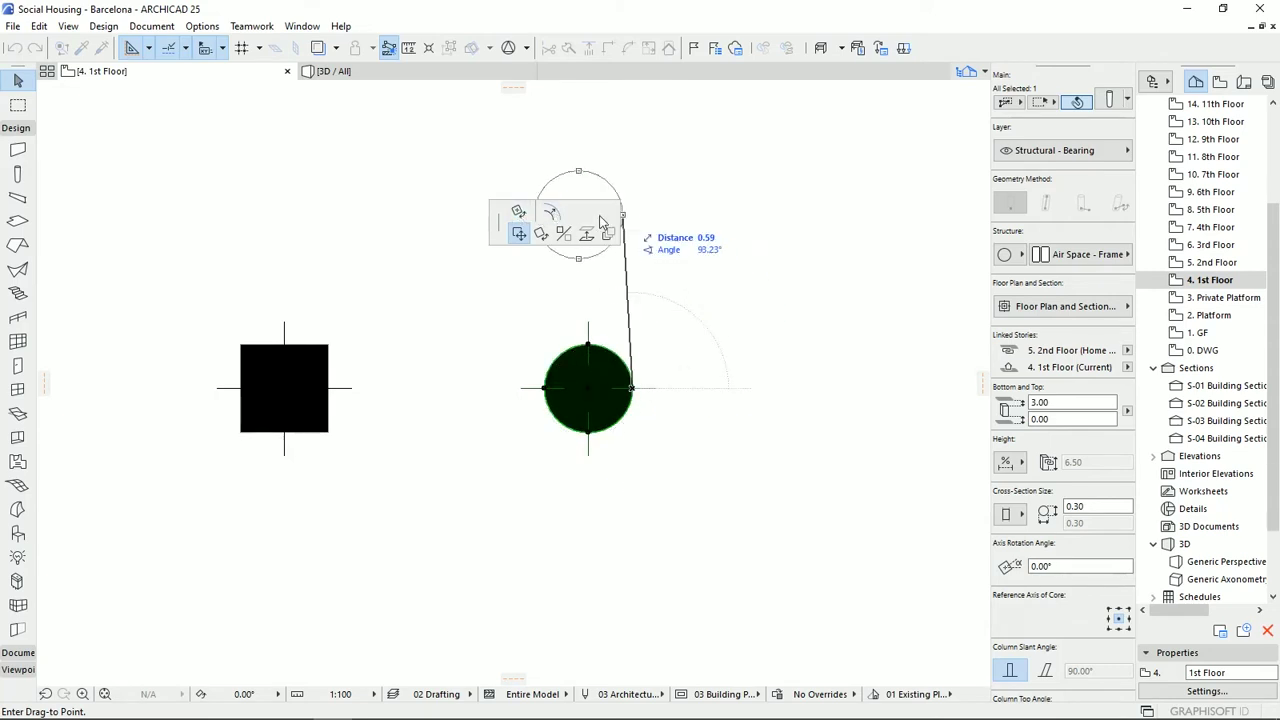
{"action": "left_click", "coordinate": [518, 216]}
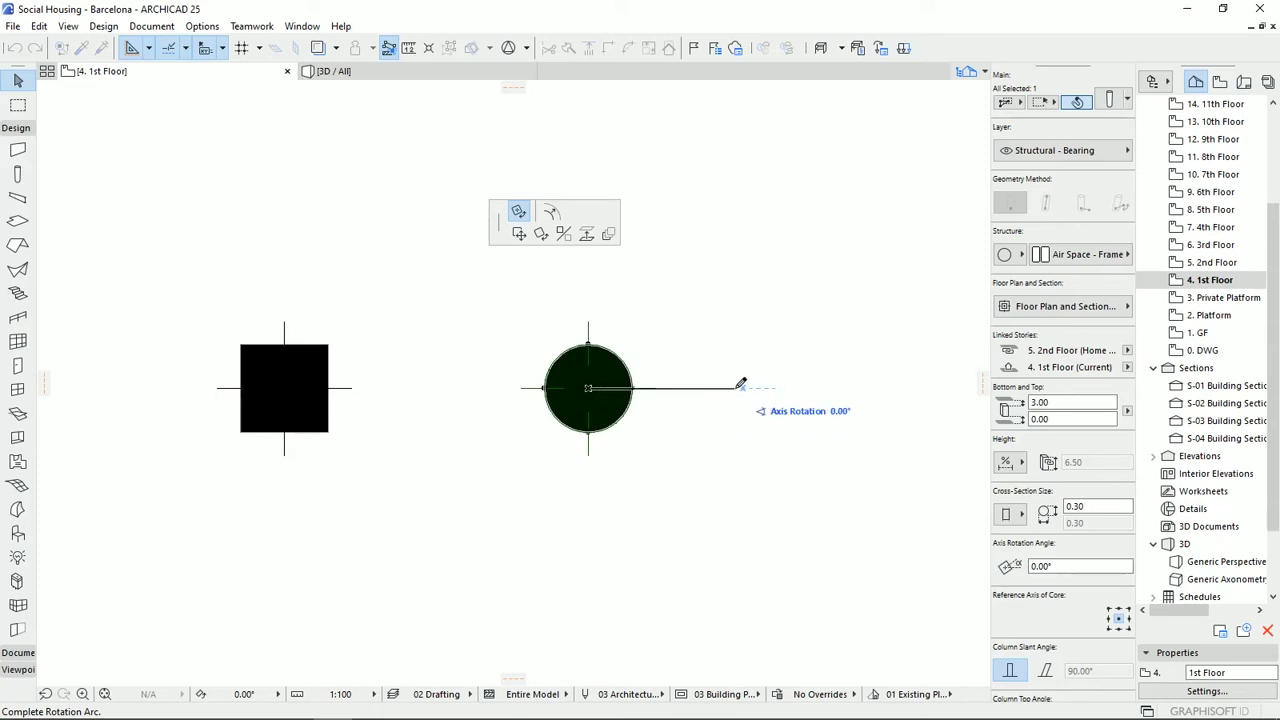
{"action": "left_click", "coordinate": [551, 212]}
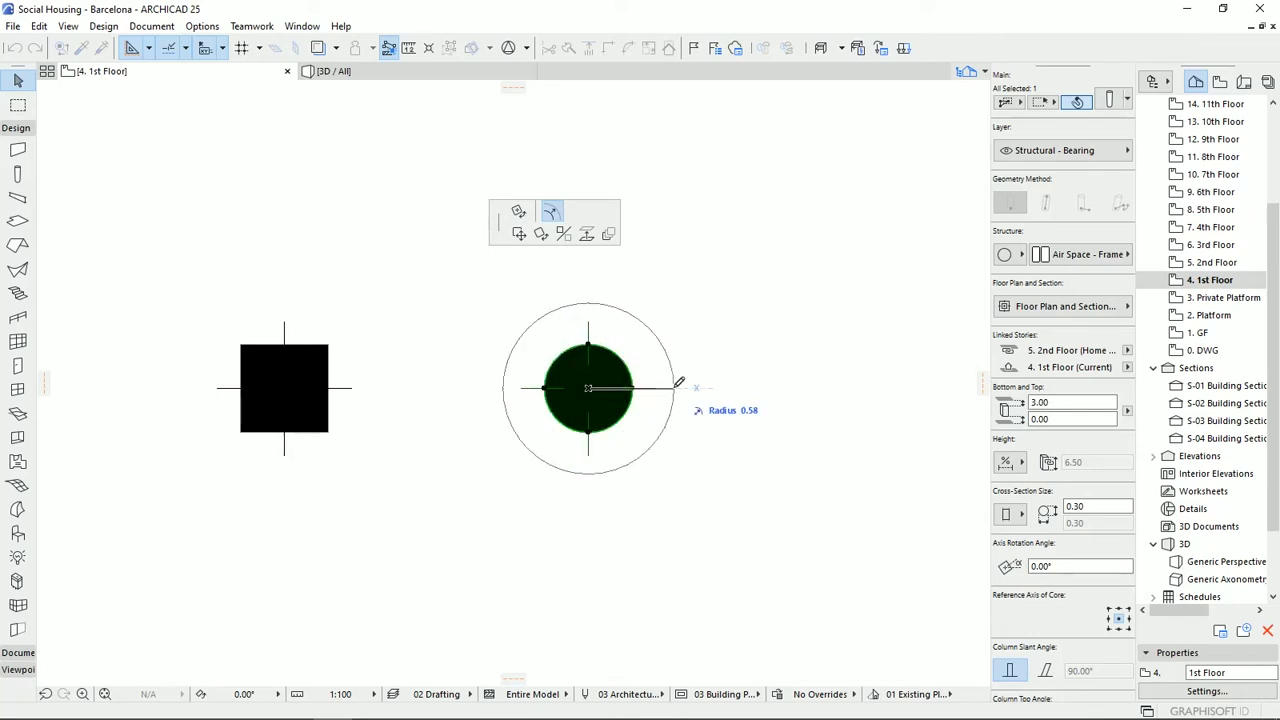
{"action": "key", "text": "Tab"}
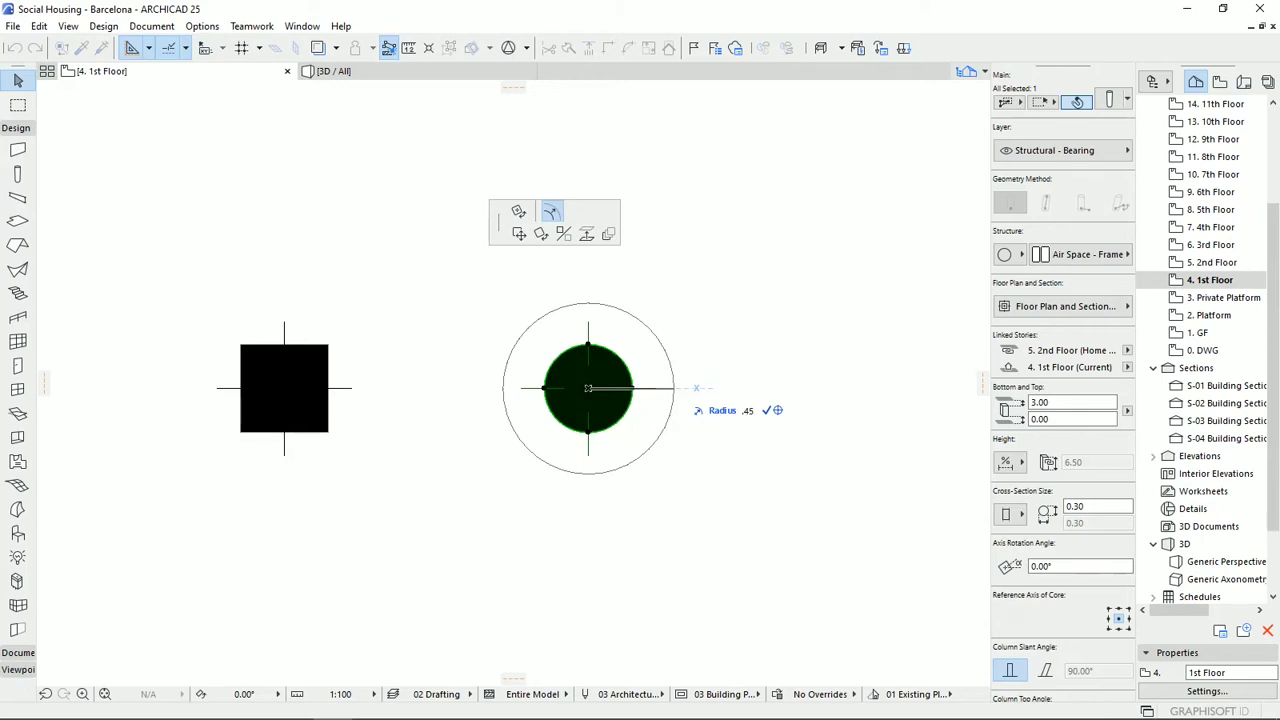
{"action": "key", "text": "Return"}
{"action": "left_click", "coordinate": [475, 607]}
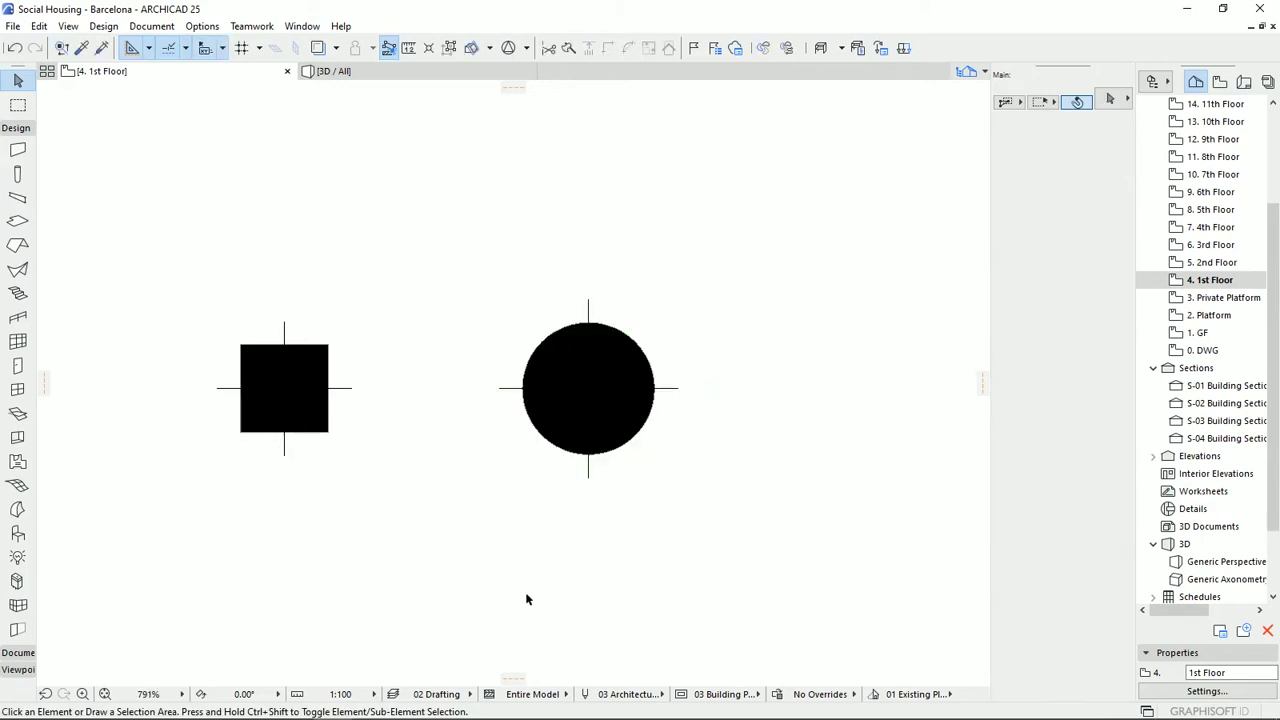
Undo the 0.45 radius, then review both columns in 3D before returning to the 1st Floor plan.
{"action": "key", "text": "ctrl+z"}
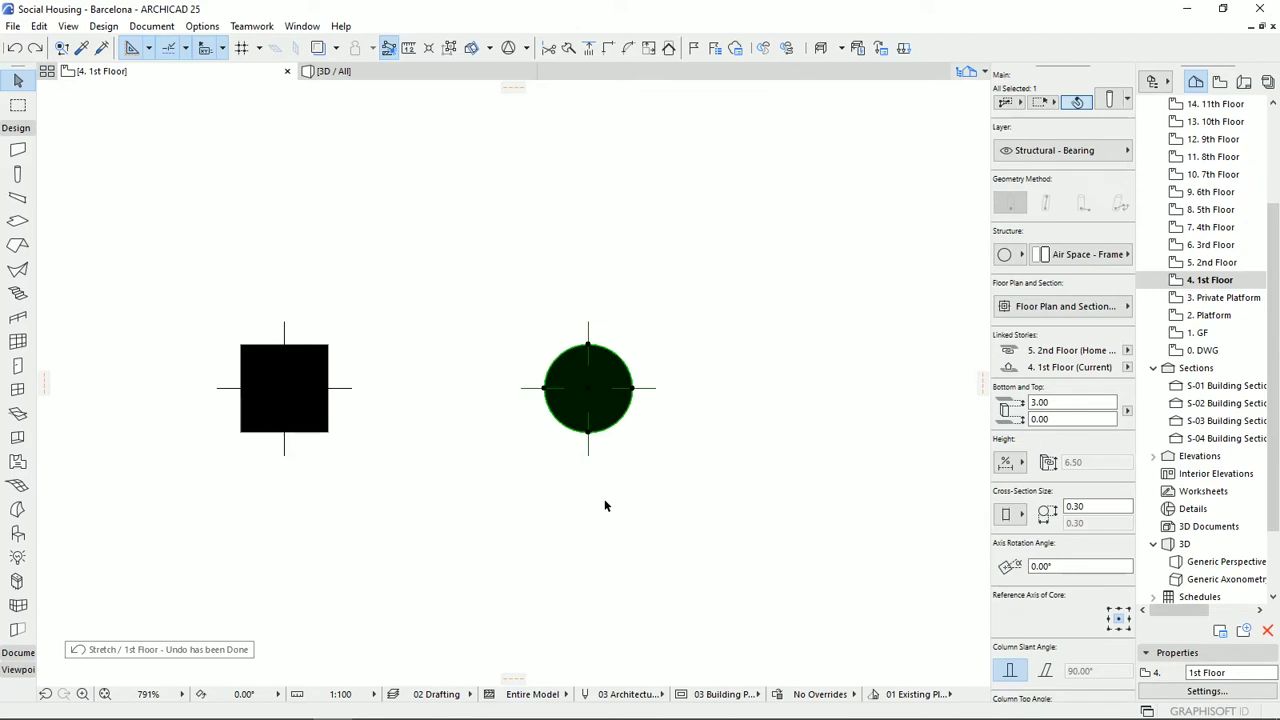
{"action": "key", "text": "ctrl+a"}
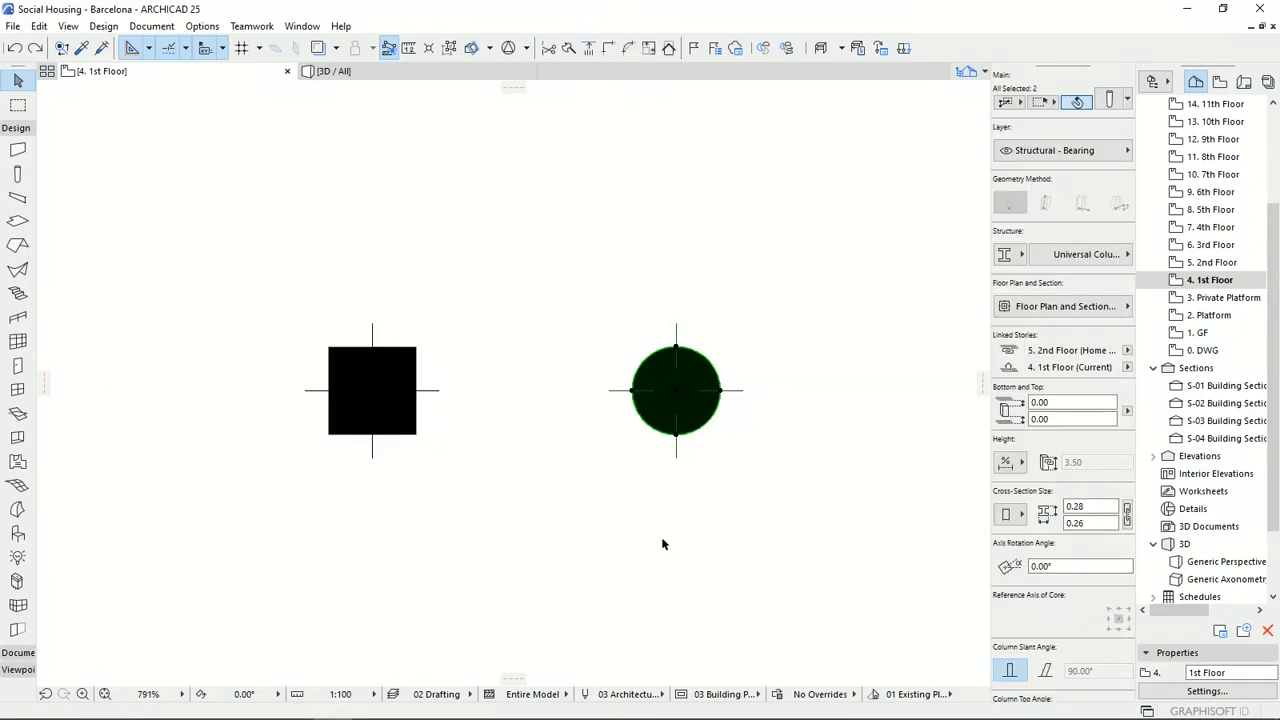
{"action": "middle_click_drag", "start_coordinate": [711, 510], "coordinate": [672, 527]}
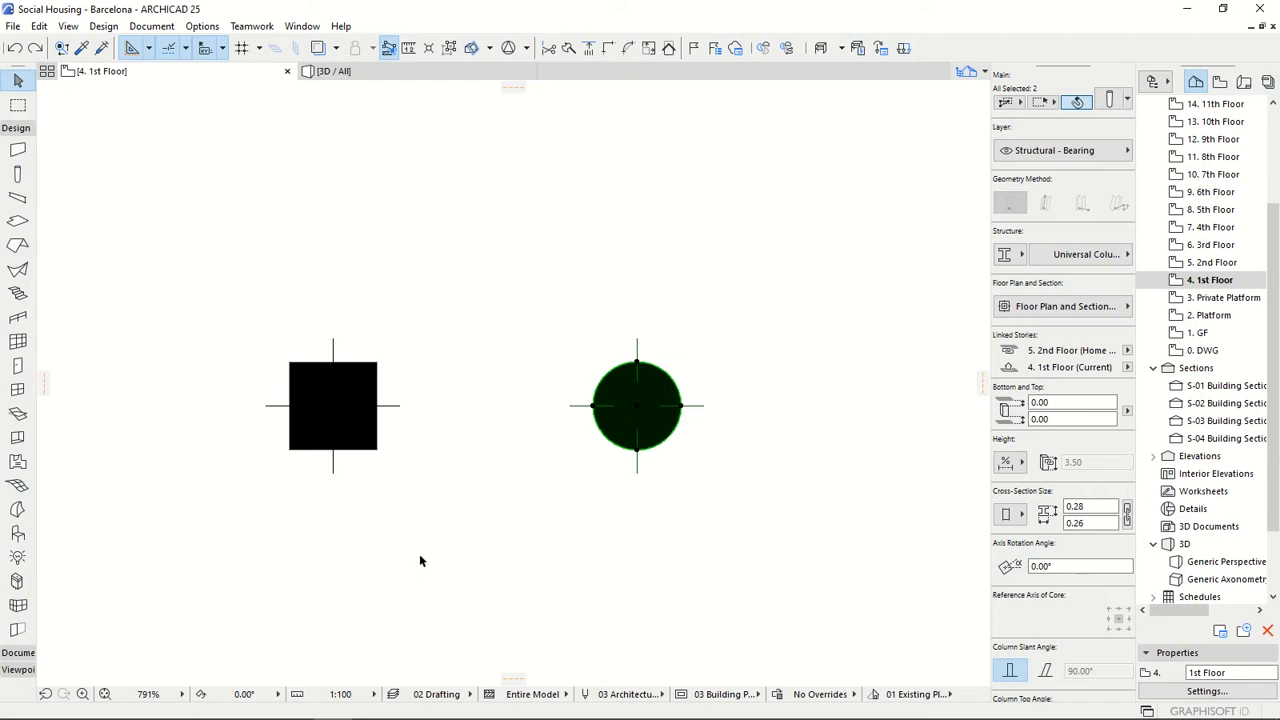
{"action": "scroll", "coordinate": [323, 480], "scroll_direction": "up", "scroll_amount": 1}
{"action": "left_click", "coordinate": [531, 577]}
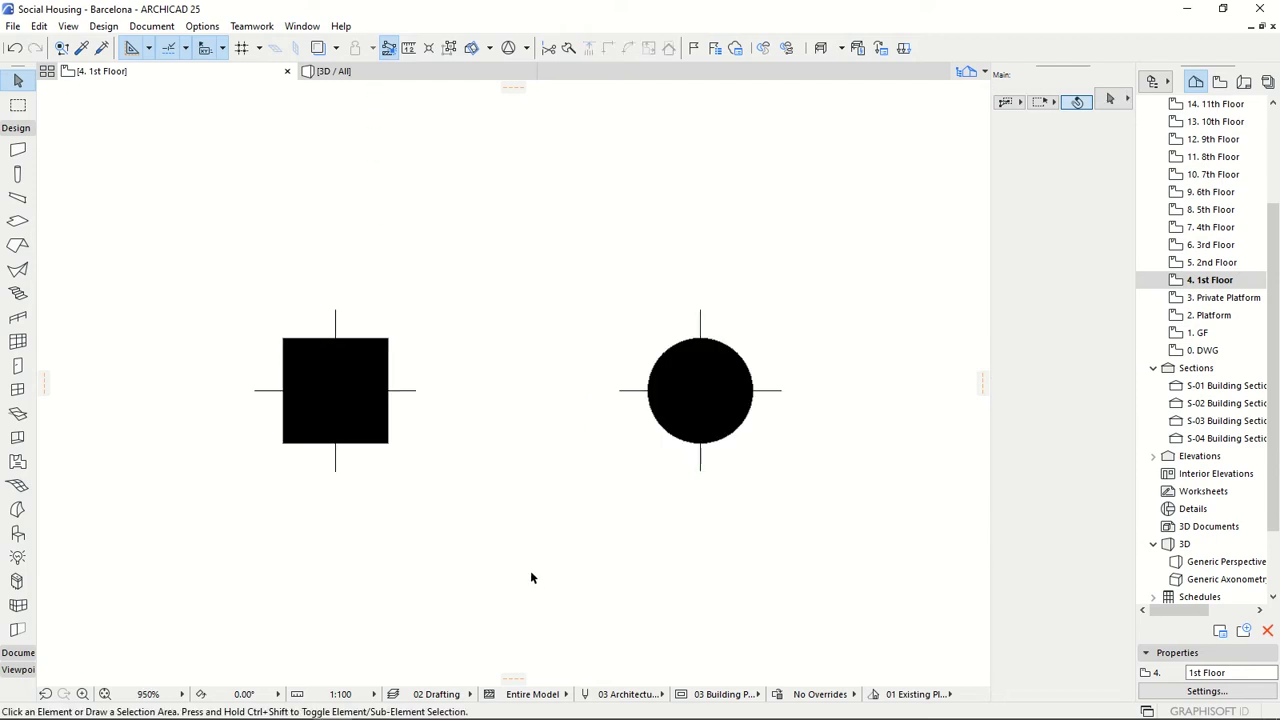
{"action": "left_click", "coordinate": [400, 72]}
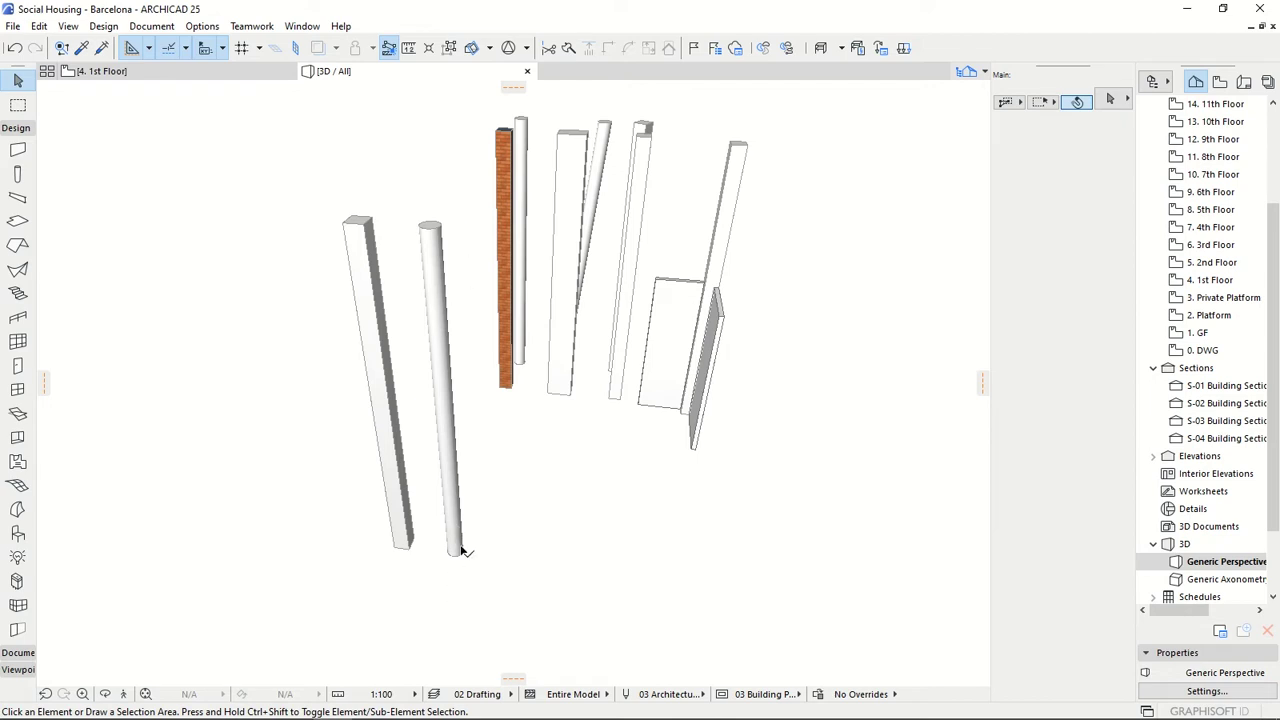
{"action": "left_click", "coordinate": [169, 73]}
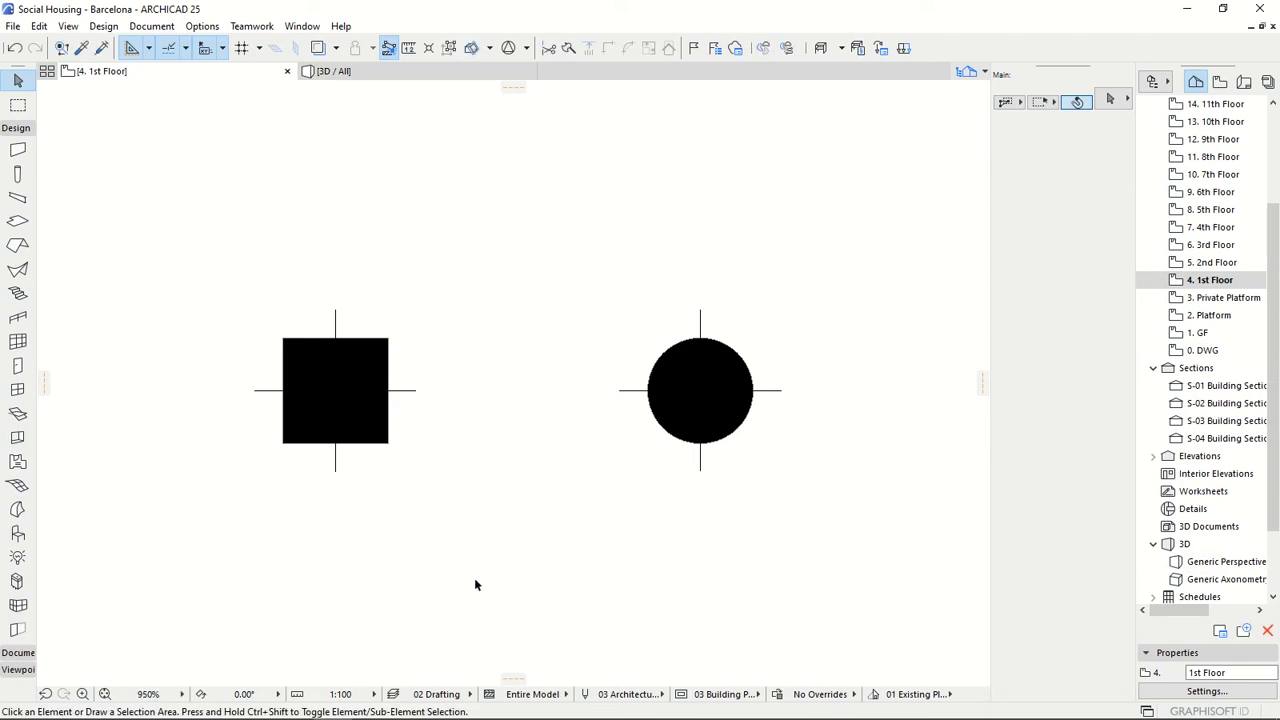
Start a new column with a complex profile structure and open the profile list, considering Universal Column.
{"action": "left_click", "coordinate": [17, 174]}
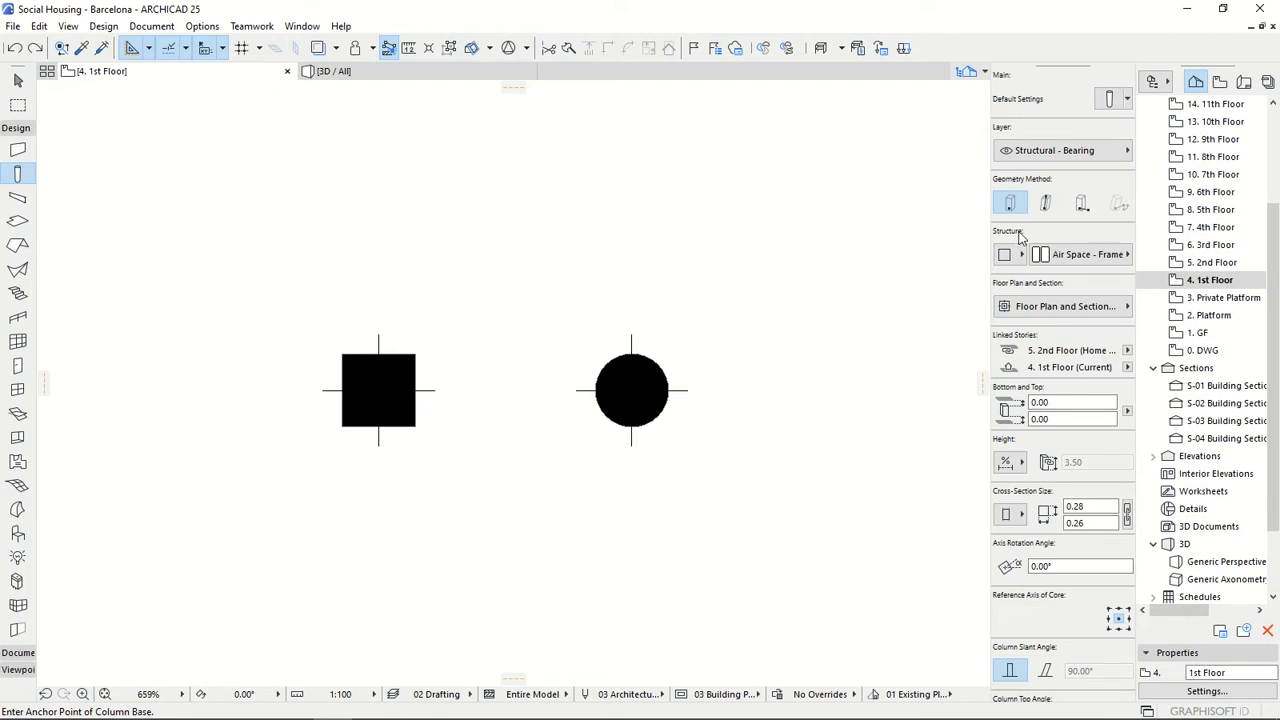
{"action": "left_click", "coordinate": [1021, 254]}
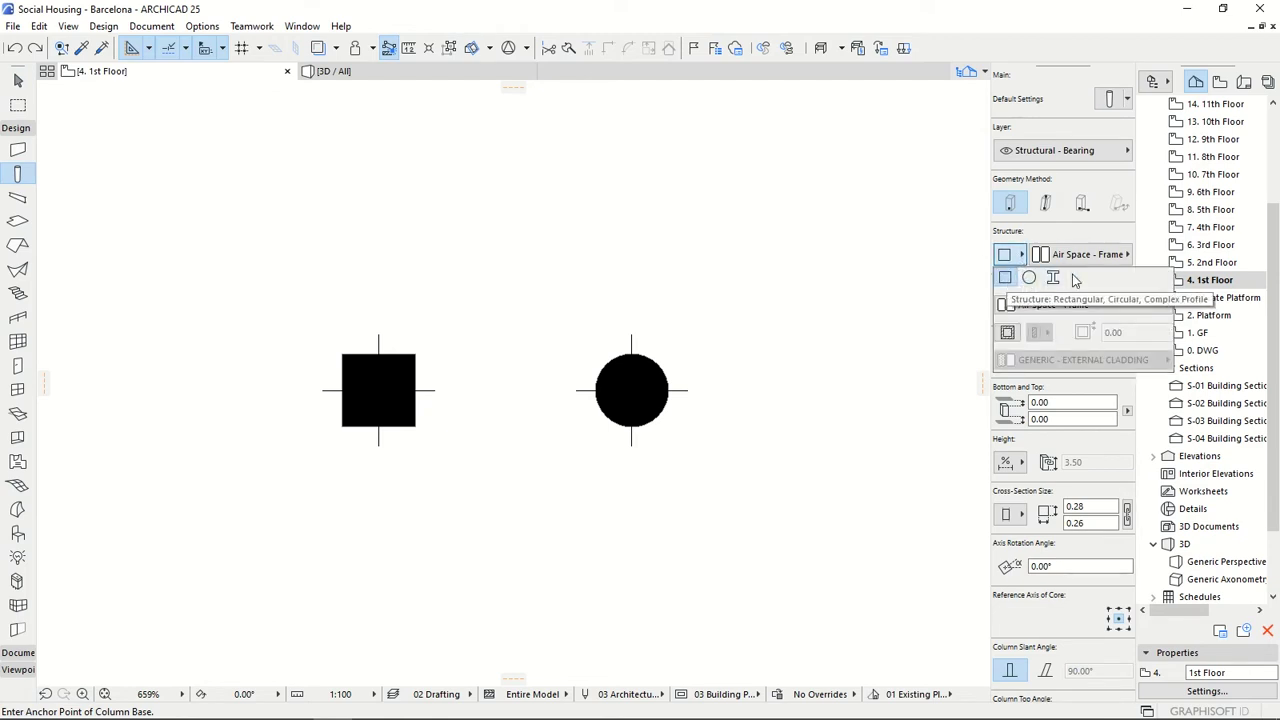
{"action": "left_click", "coordinate": [1055, 280]}
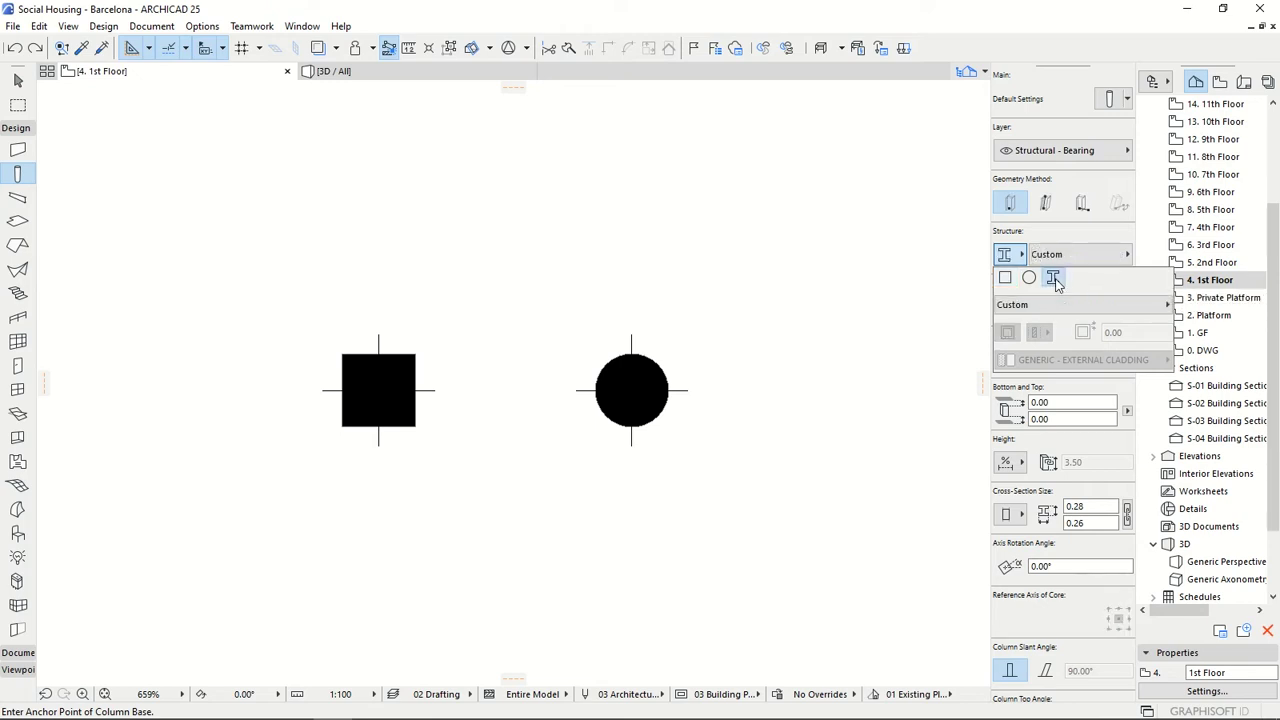
{"action": "left_click", "coordinate": [1092, 256]}
{"action": "left_click", "coordinate": [1106, 256]}
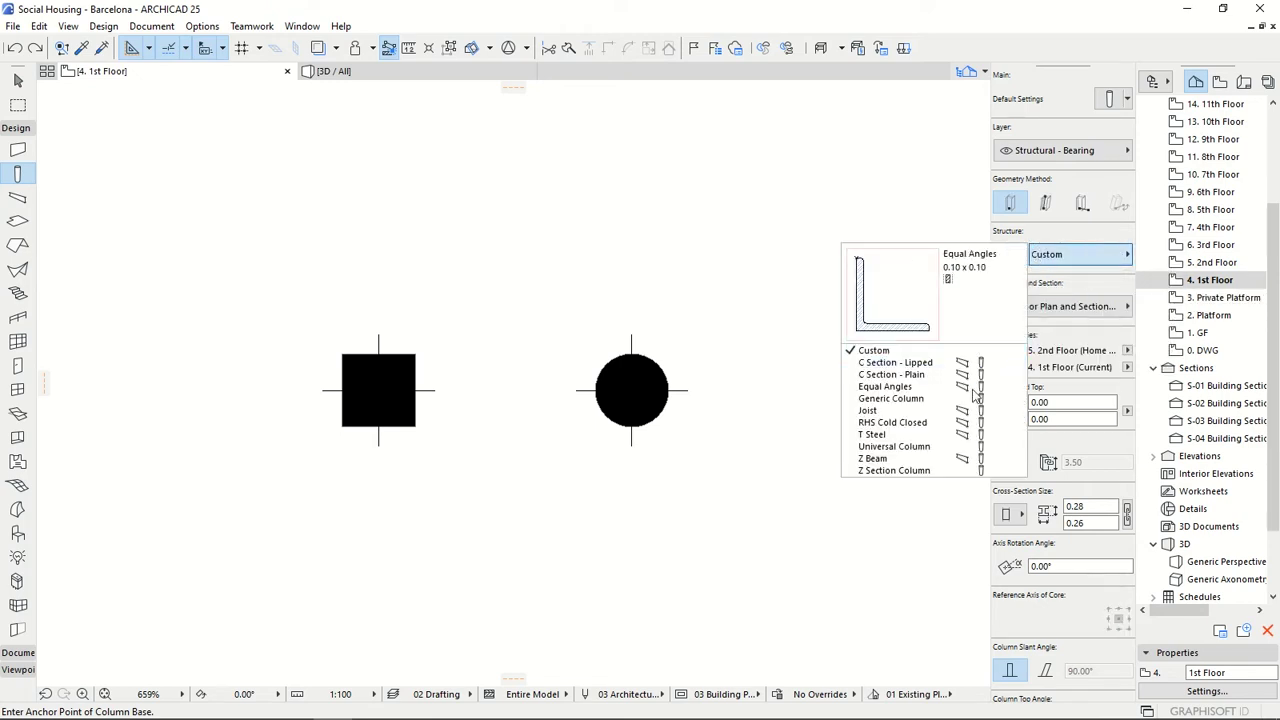
Place a Universal Column I-section column (0.28 × 0.26) on the 1st Floor plan.
{"action": "left_click", "coordinate": [890, 455]}
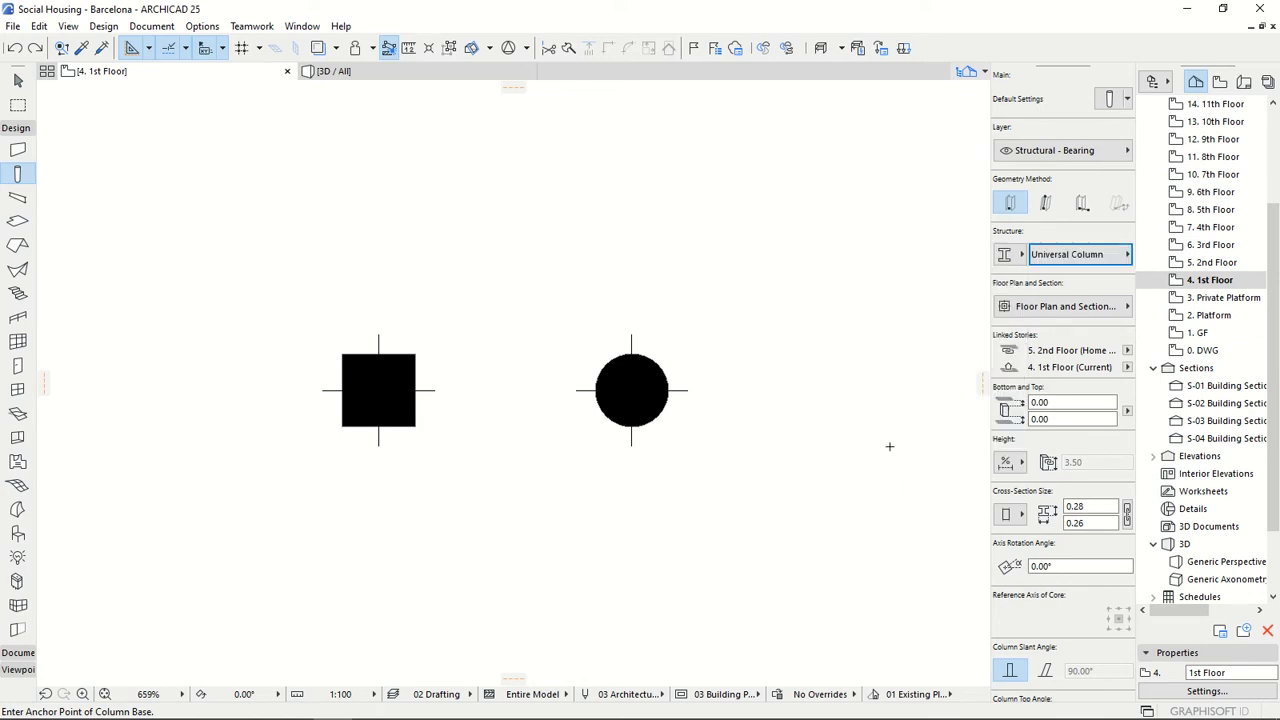
{"action": "scroll", "coordinate": [651, 280], "scroll_direction": "down", "scroll_amount": 5}
{"action": "middle_click_drag", "start_coordinate": [437, 334], "coordinate": [349, 370]}
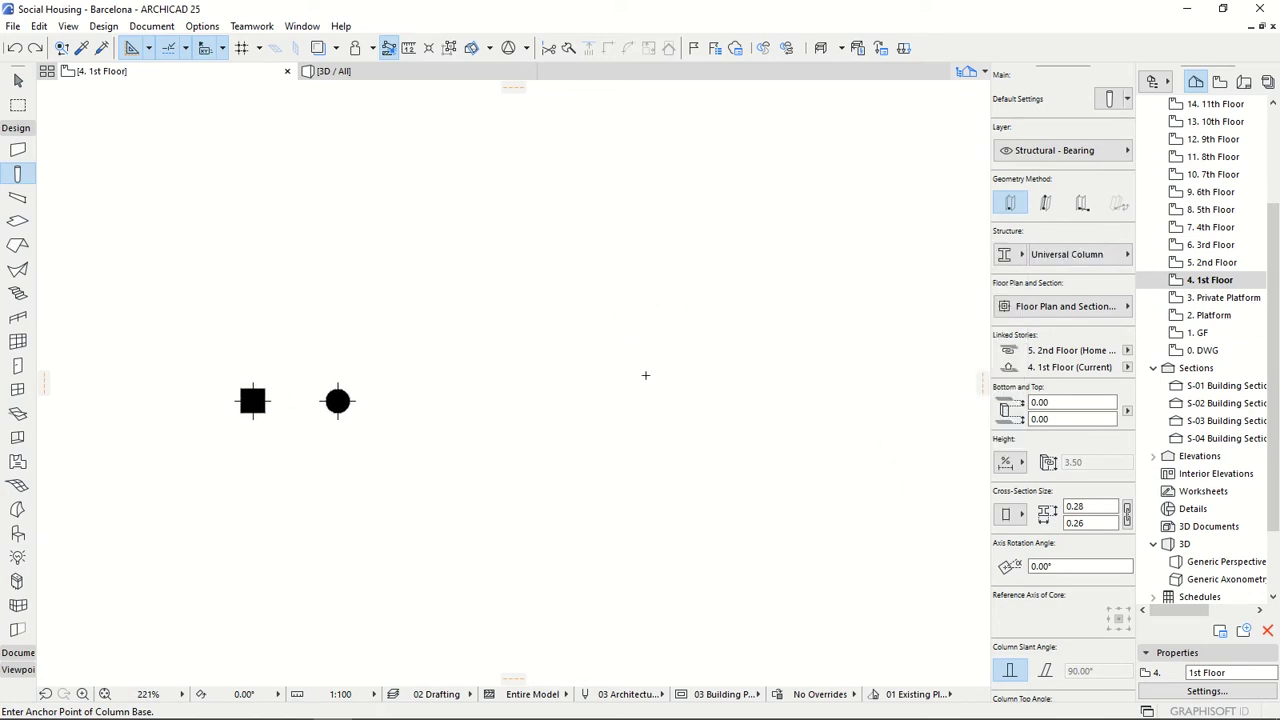
{"action": "scroll", "coordinate": [660, 405], "scroll_direction": "up", "scroll_amount": 6}
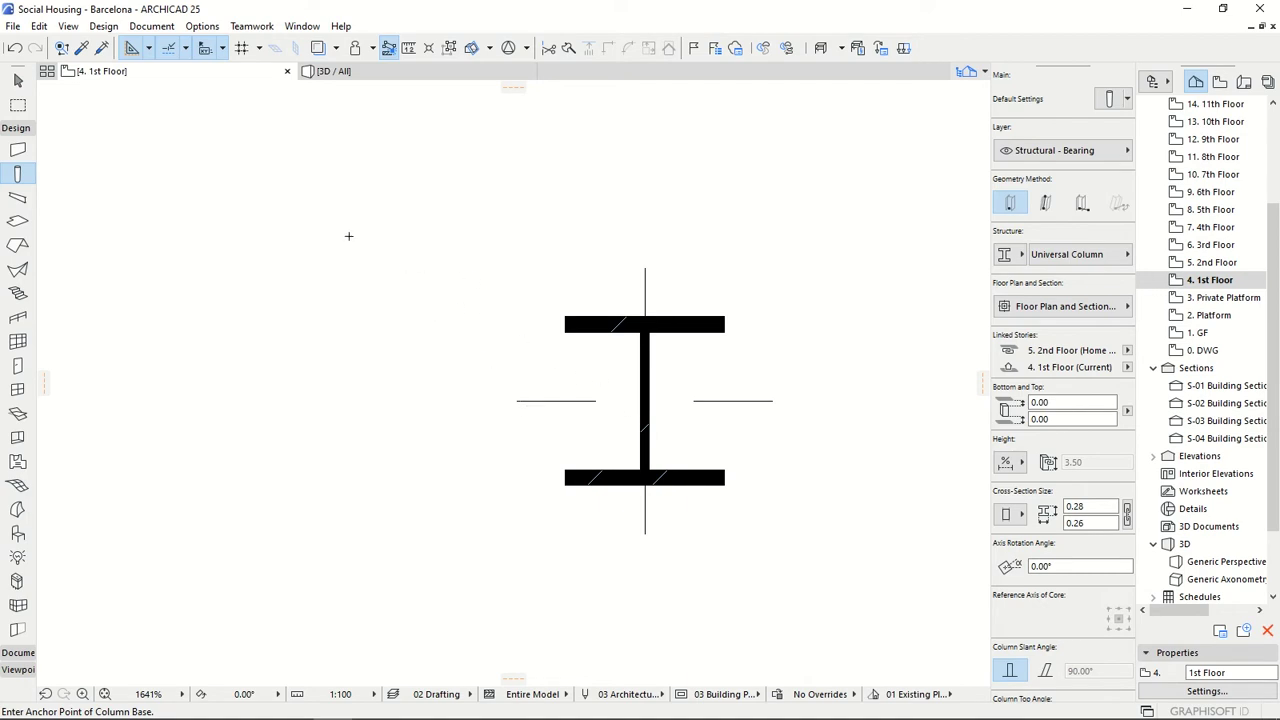
Select the new I-section column with the Arrow tool.
{"action": "left_click", "coordinate": [17, 80]}
{"action": "left_click", "coordinate": [520, 330]}
{"action": "scroll", "coordinate": [518, 366], "scroll_direction": "up", "scroll_amount": 2}
{"action": "scroll", "coordinate": [518, 366], "scroll_direction": "up", "scroll_amount": 1}
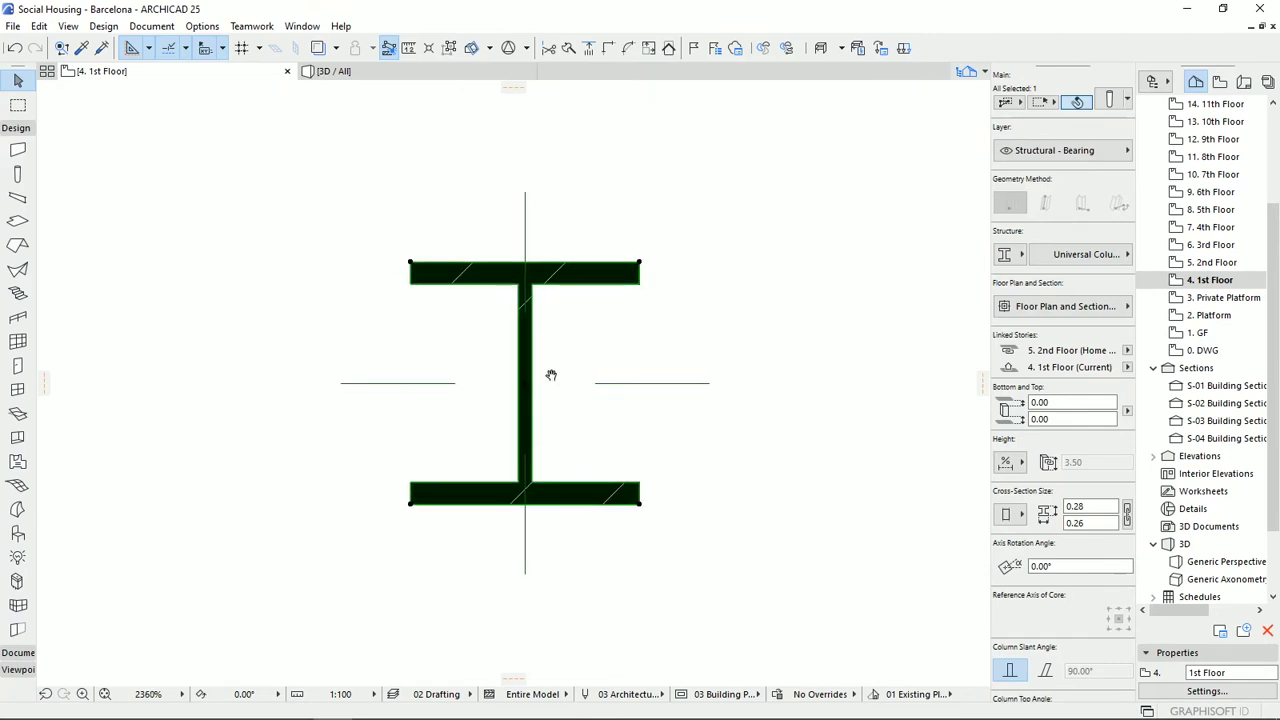
In the column's settings, link its top to 5. 2nd Floor (Home + 1).
{"action": "left_click", "coordinate": [1113, 101]}
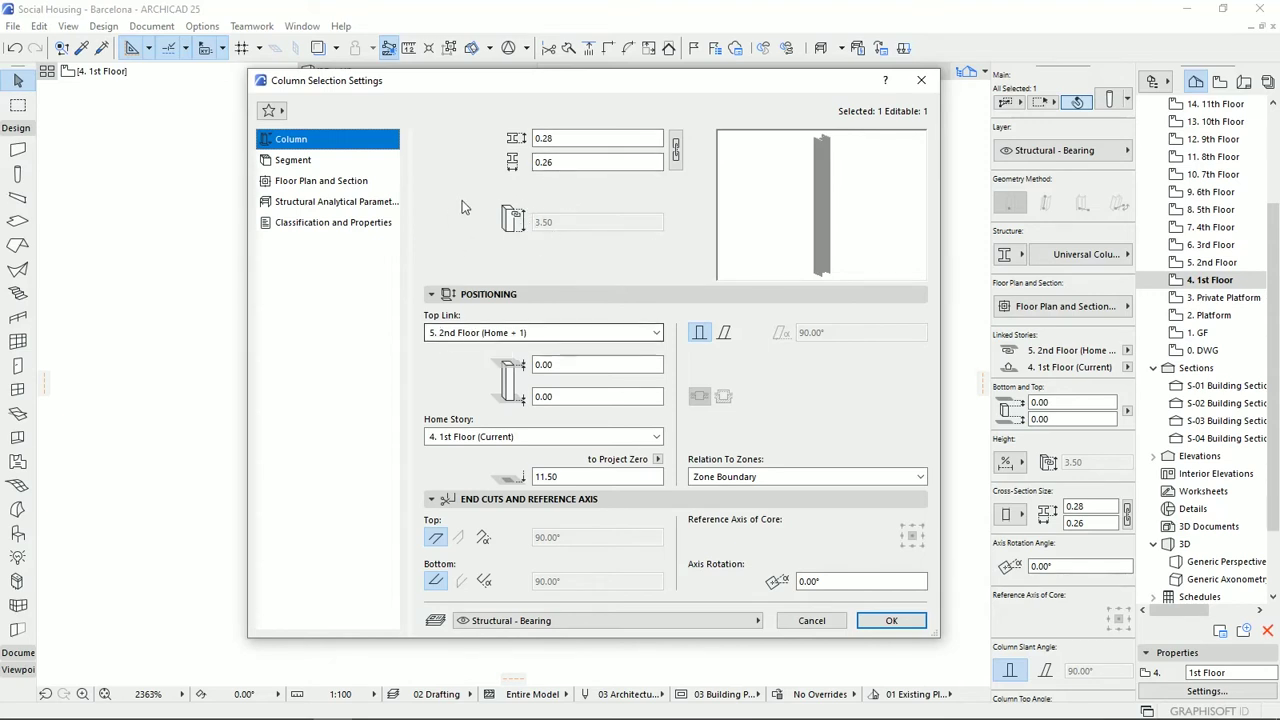
{"action": "left_click", "coordinate": [513, 333]}
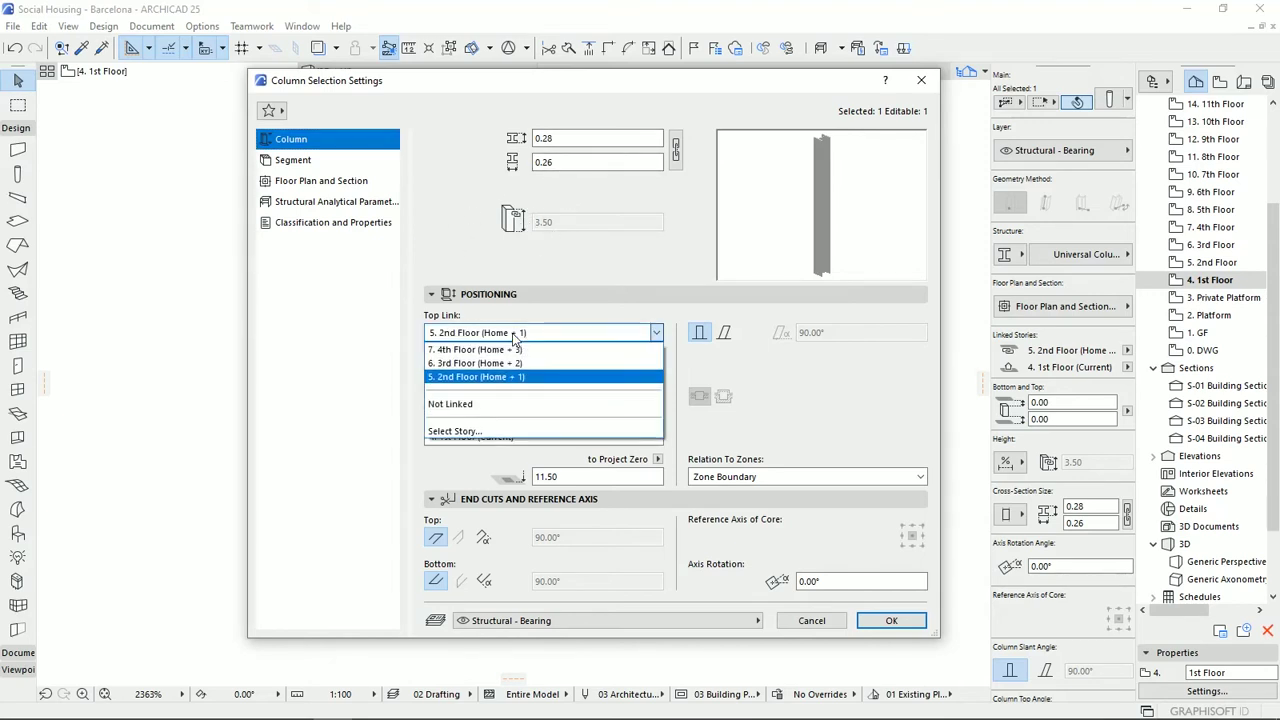
{"action": "left_click", "coordinate": [450, 405]}
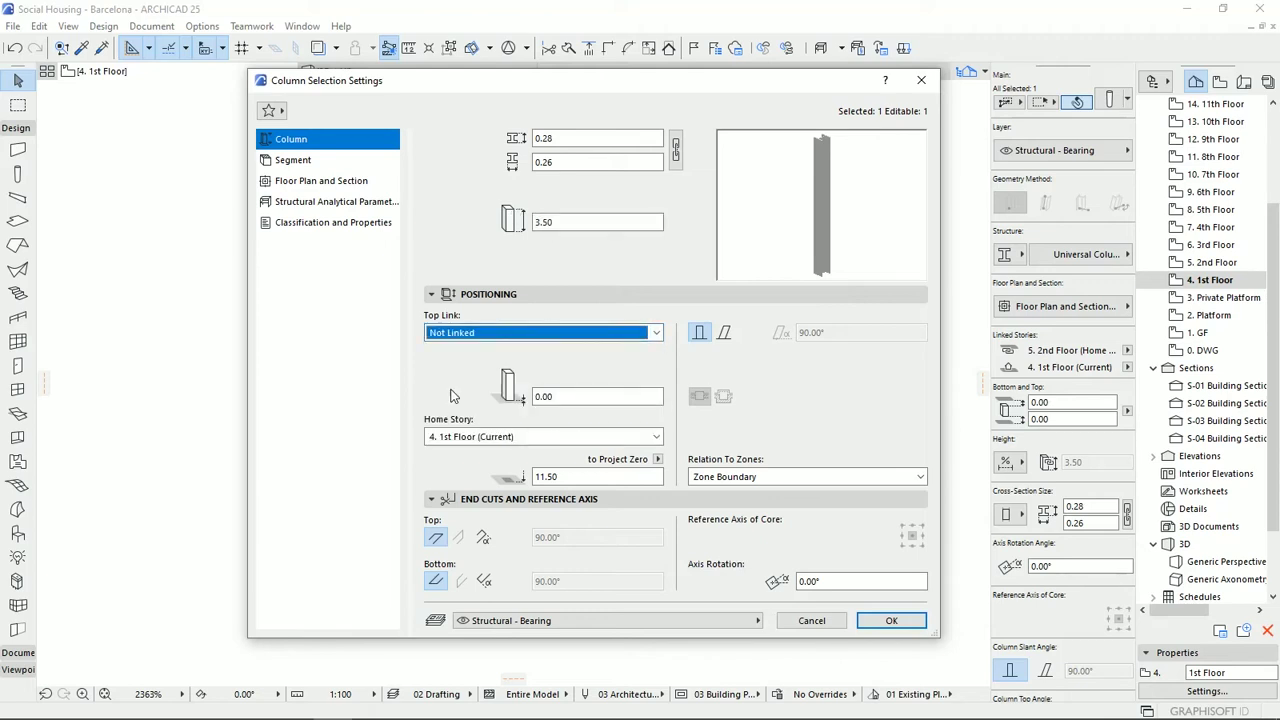
{"action": "left_click", "coordinate": [545, 222]}
{"action": "left_click", "coordinate": [656, 333]}
{"action": "left_click", "coordinate": [489, 366]}
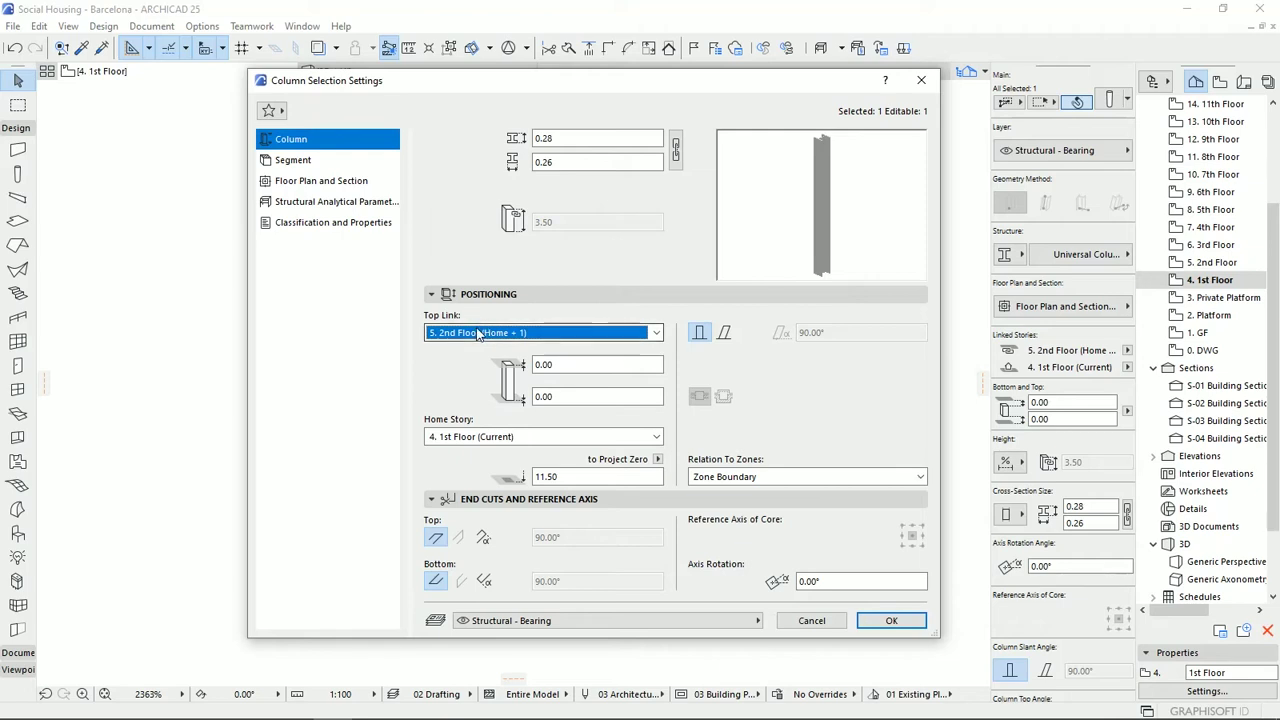
Toggle the column to slanted and back to vertical, then go to the Segment page.
{"action": "left_click", "coordinate": [725, 333]}
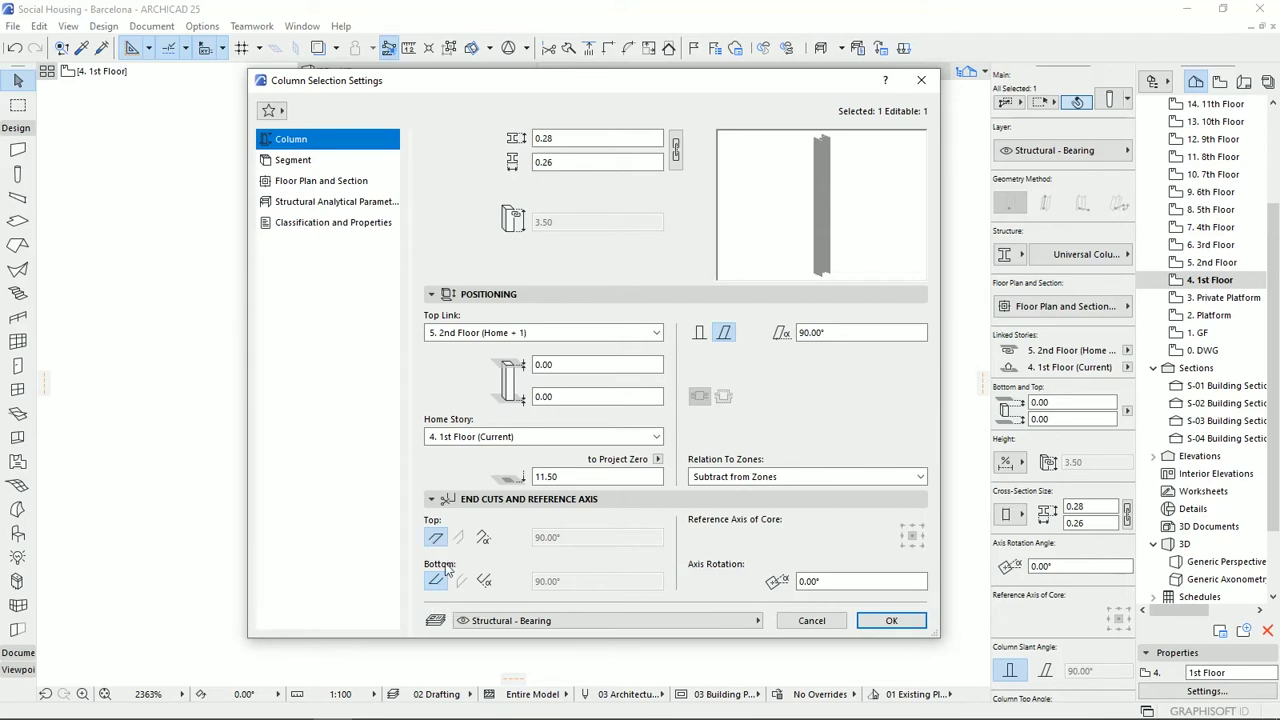
{"action": "left_click", "coordinate": [701, 334]}
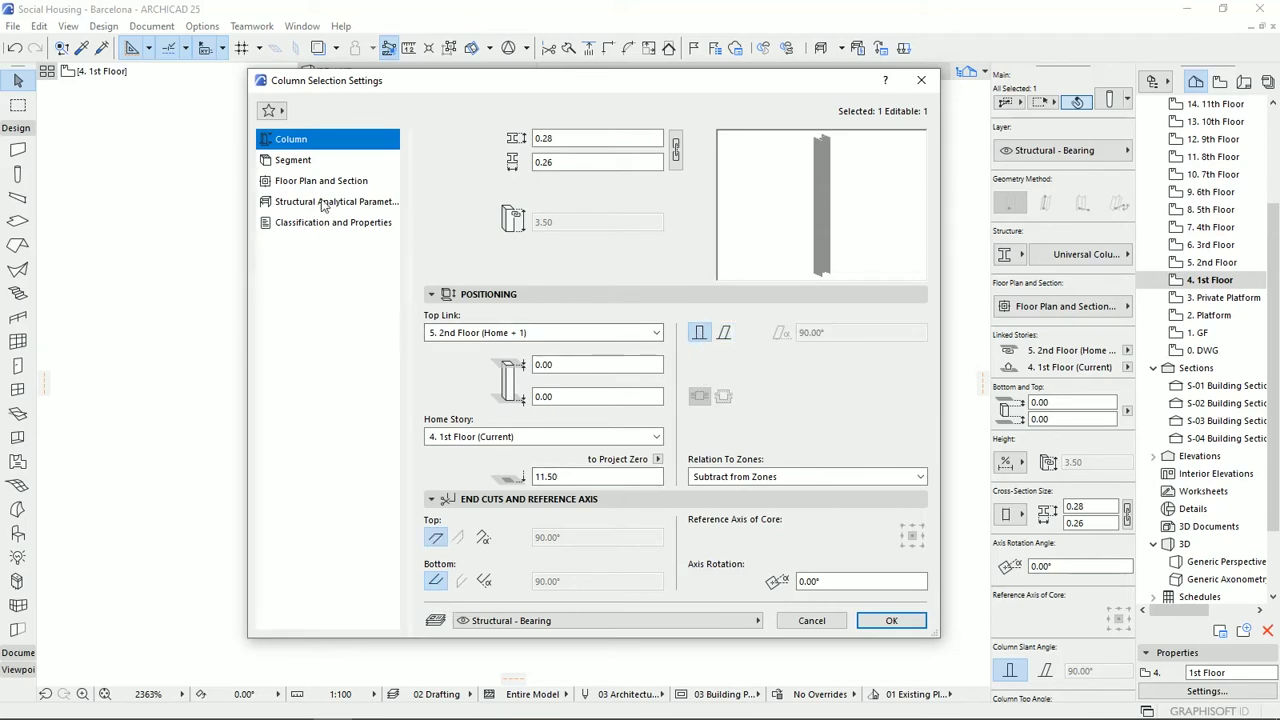
{"action": "left_click", "coordinate": [287, 160]}
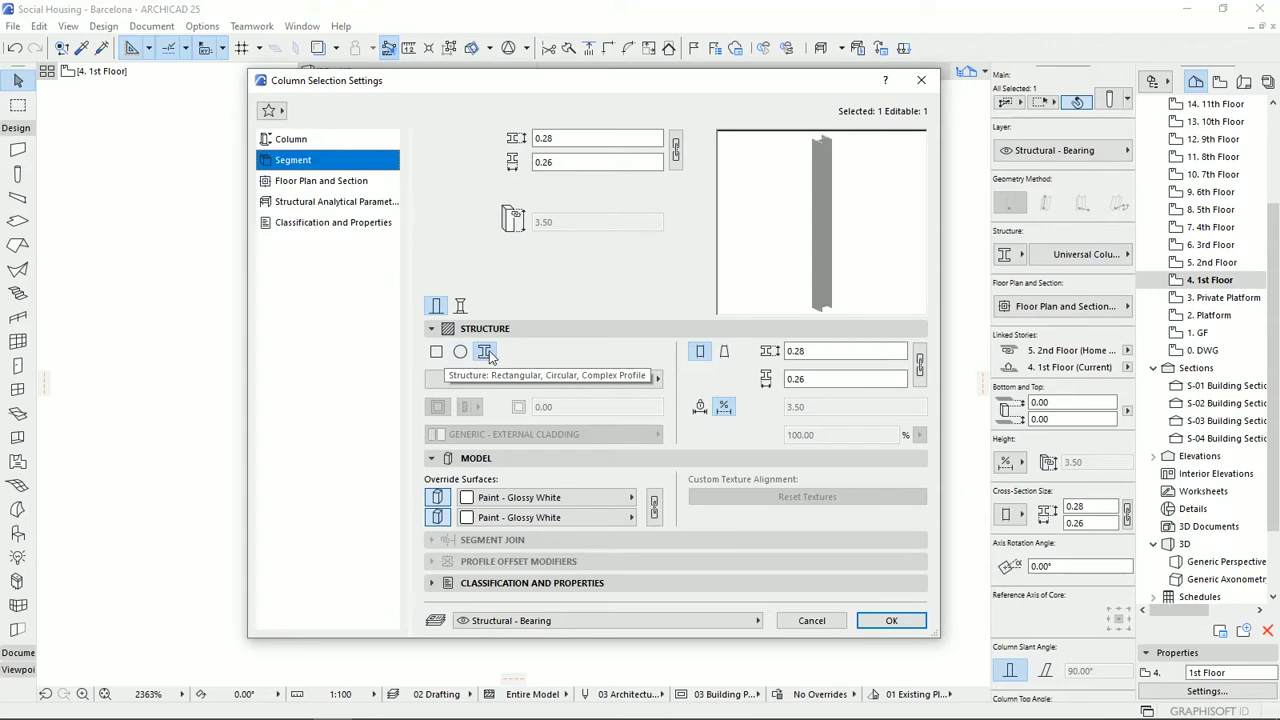
Give the segment a tapered size, review its 0.28 × 0.26 top/bottom sizes, and enable Multi-Segmented.
{"action": "left_click", "coordinate": [725, 353]}
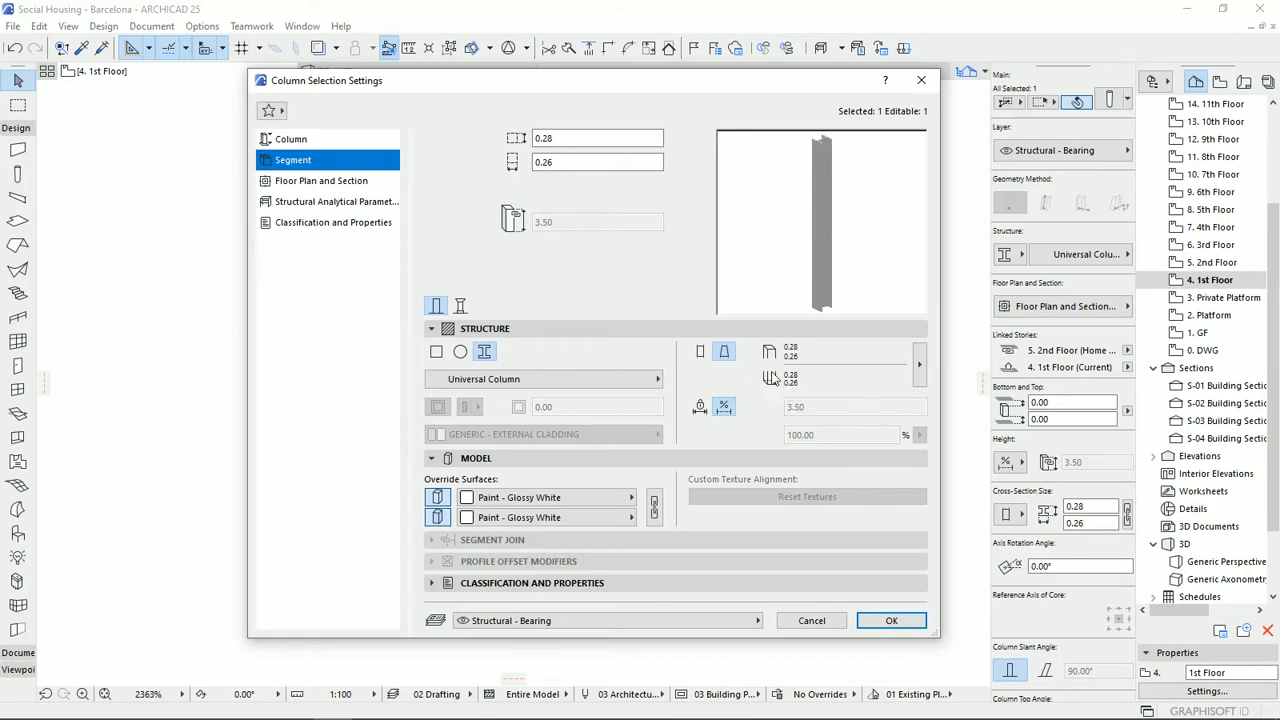
{"action": "left_click", "coordinate": [921, 368]}
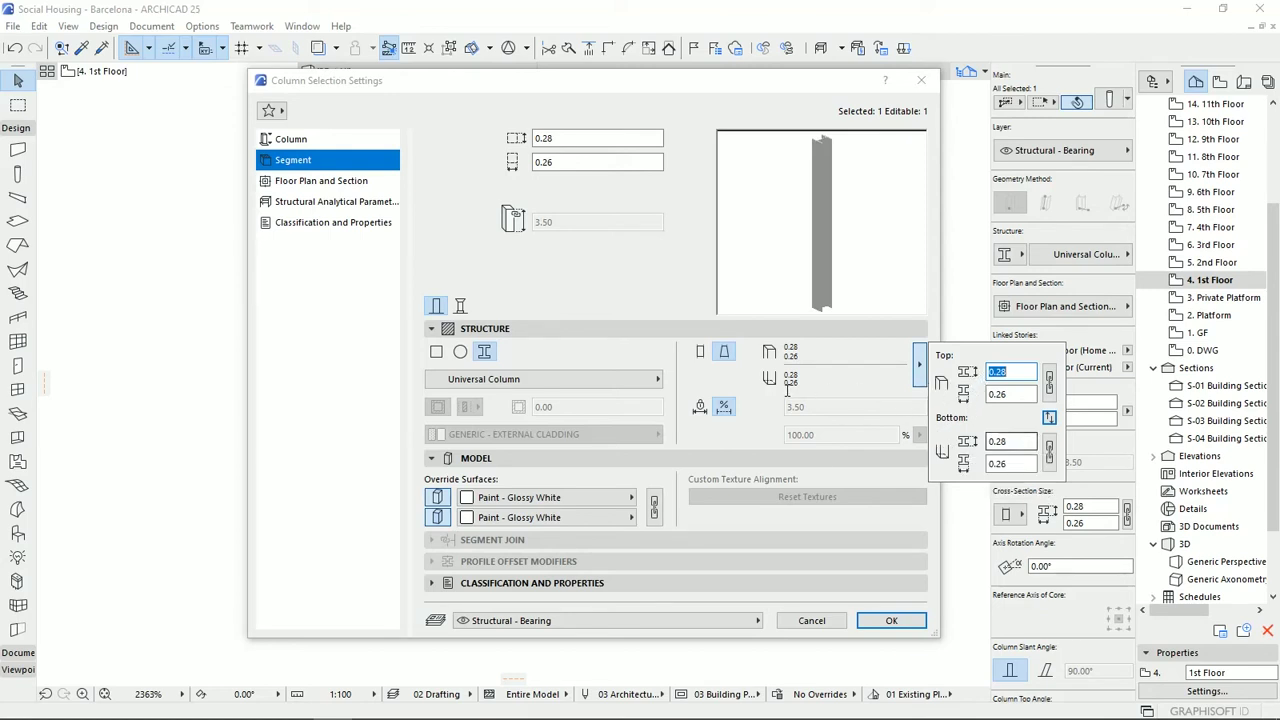
{"action": "left_click", "coordinate": [534, 286]}
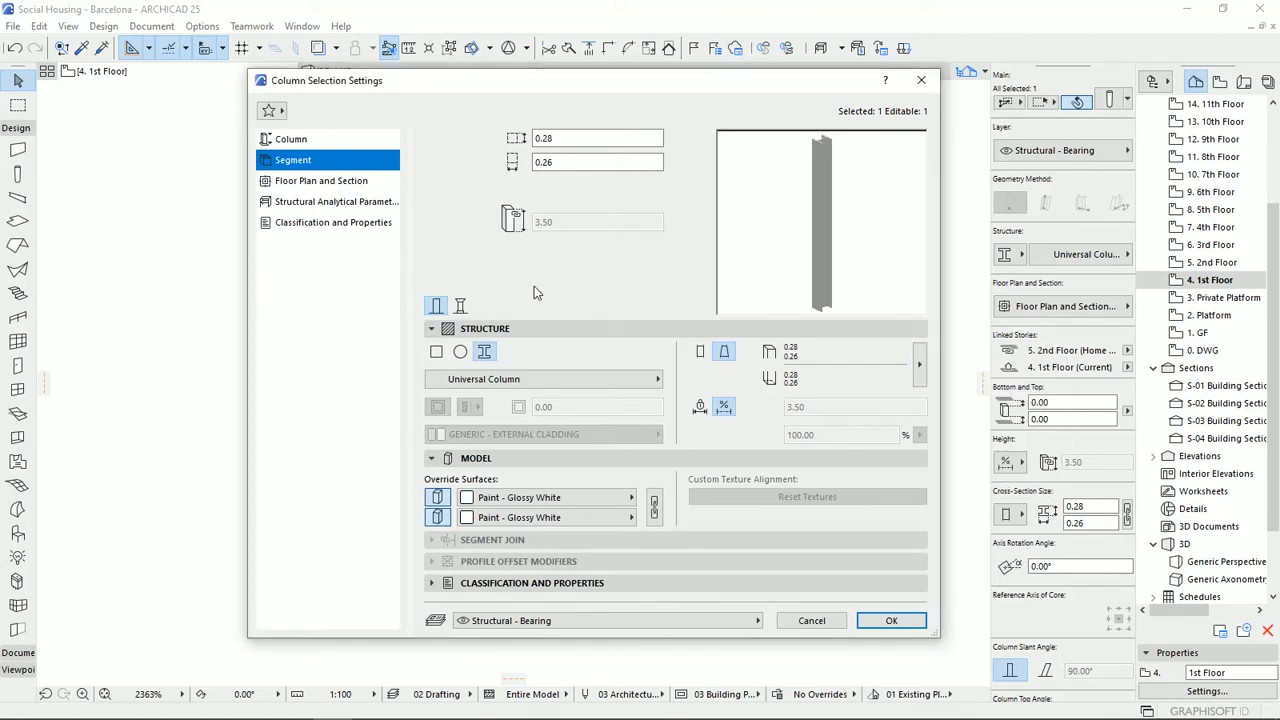
{"action": "left_click", "coordinate": [466, 306]}
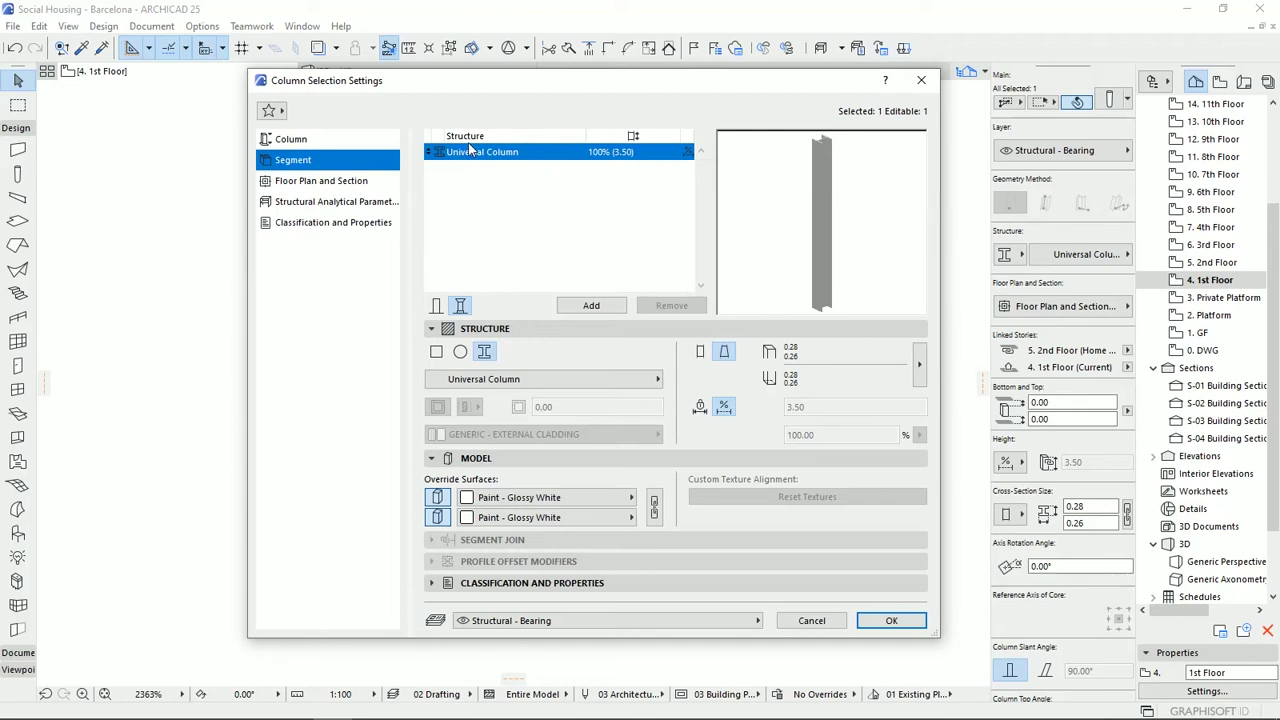
Add two more segments and give the bottom segment a rectangular cross-section.
{"action": "left_click", "coordinate": [590, 306]}
{"action": "left_click", "coordinate": [589, 306]}
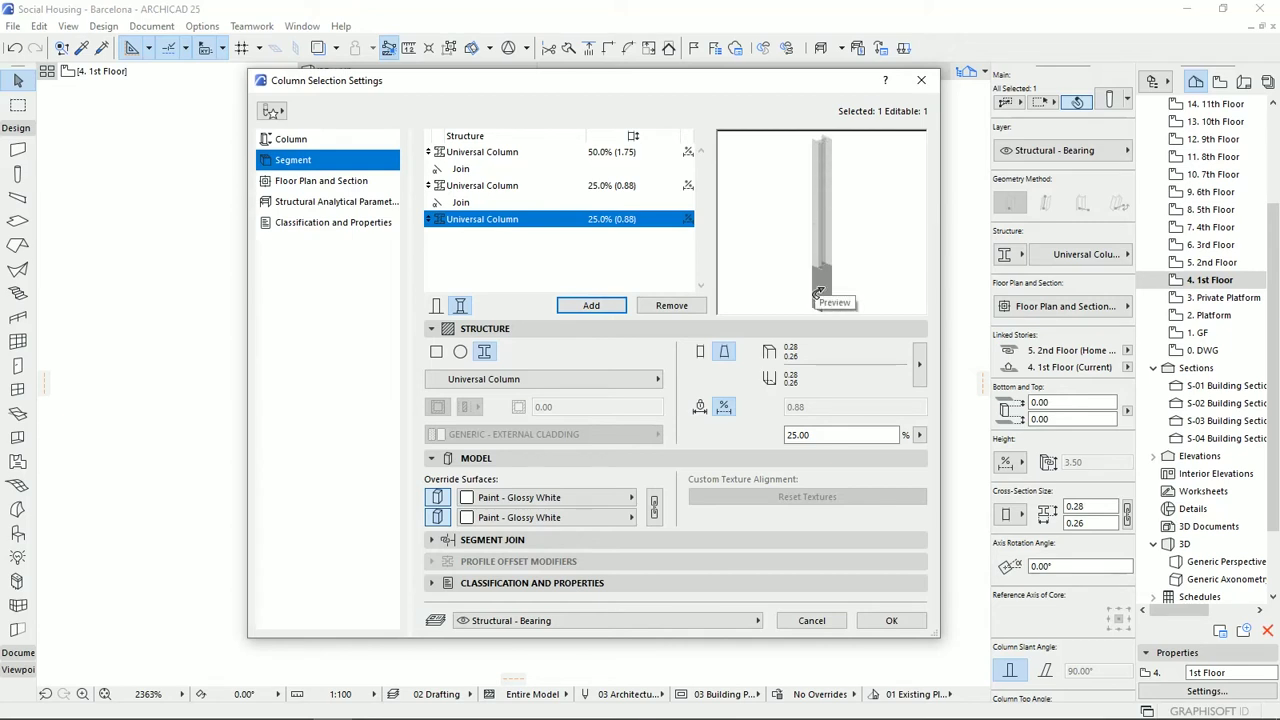
{"action": "left_click", "coordinate": [489, 187]}
{"action": "left_click", "coordinate": [483, 153]}
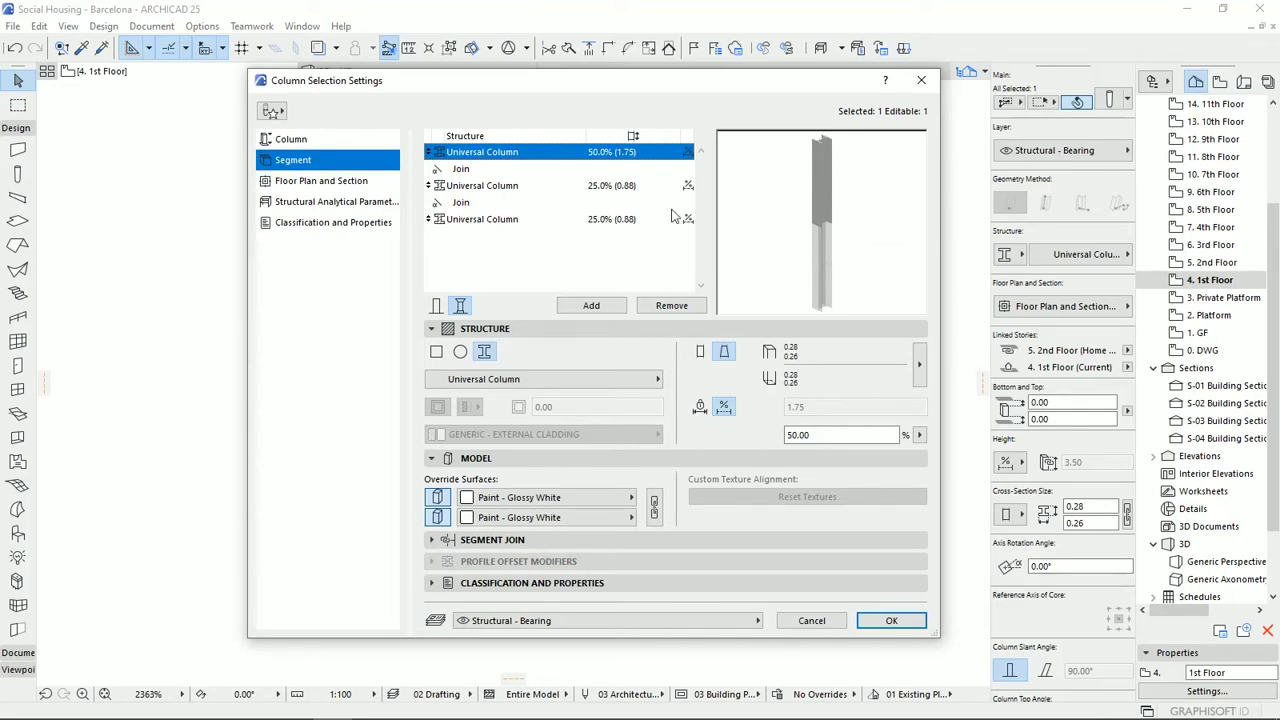
{"action": "left_click", "coordinate": [494, 190]}
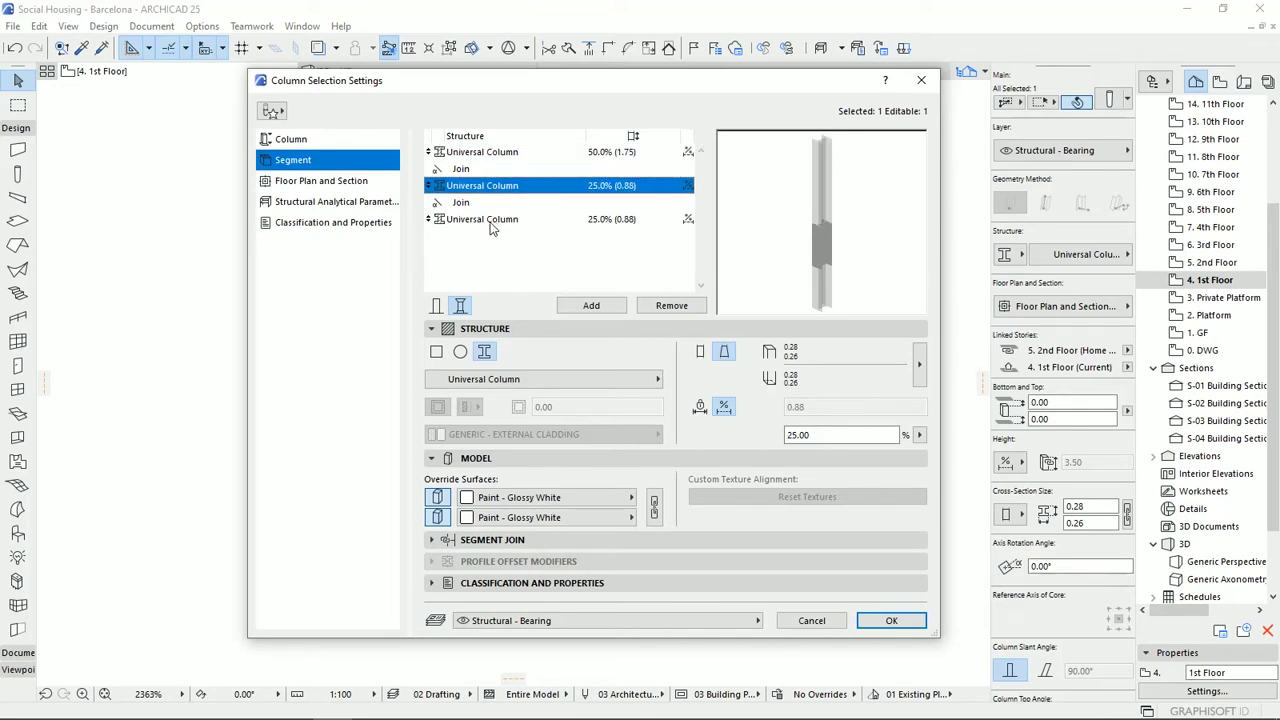
{"action": "left_click", "coordinate": [491, 222]}
{"action": "left_click", "coordinate": [488, 190]}
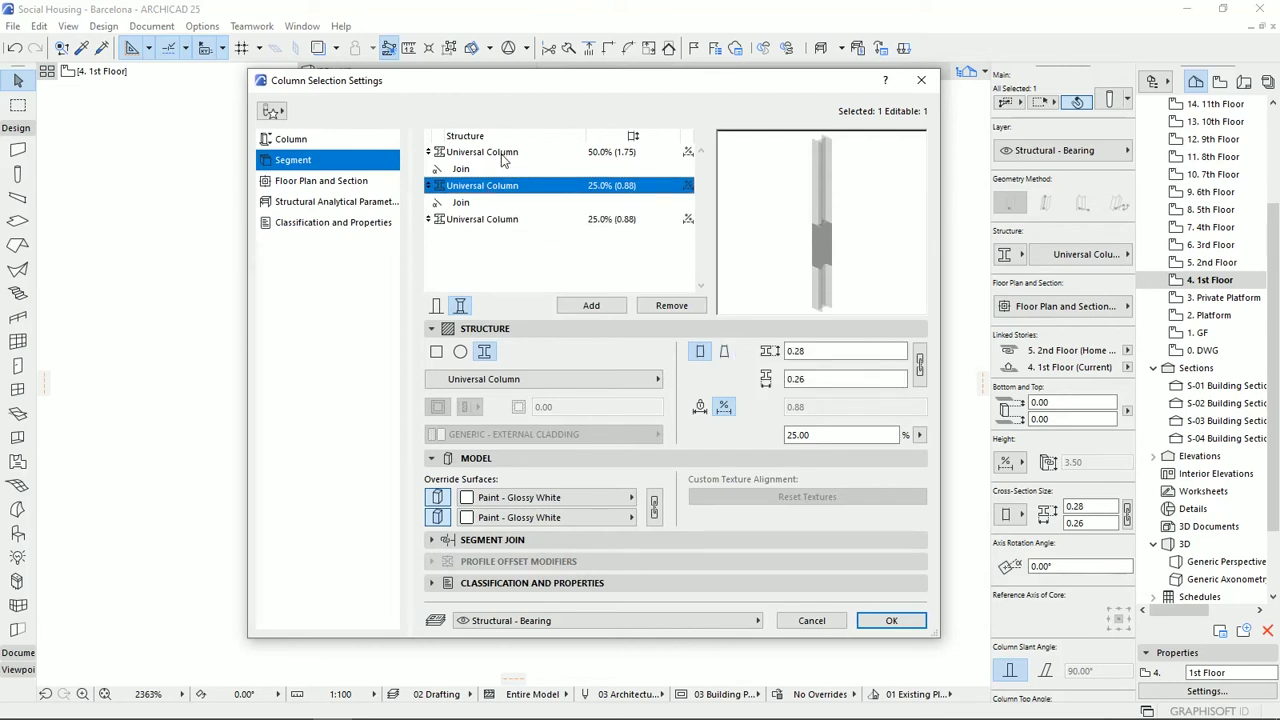
{"action": "left_click", "coordinate": [495, 222]}
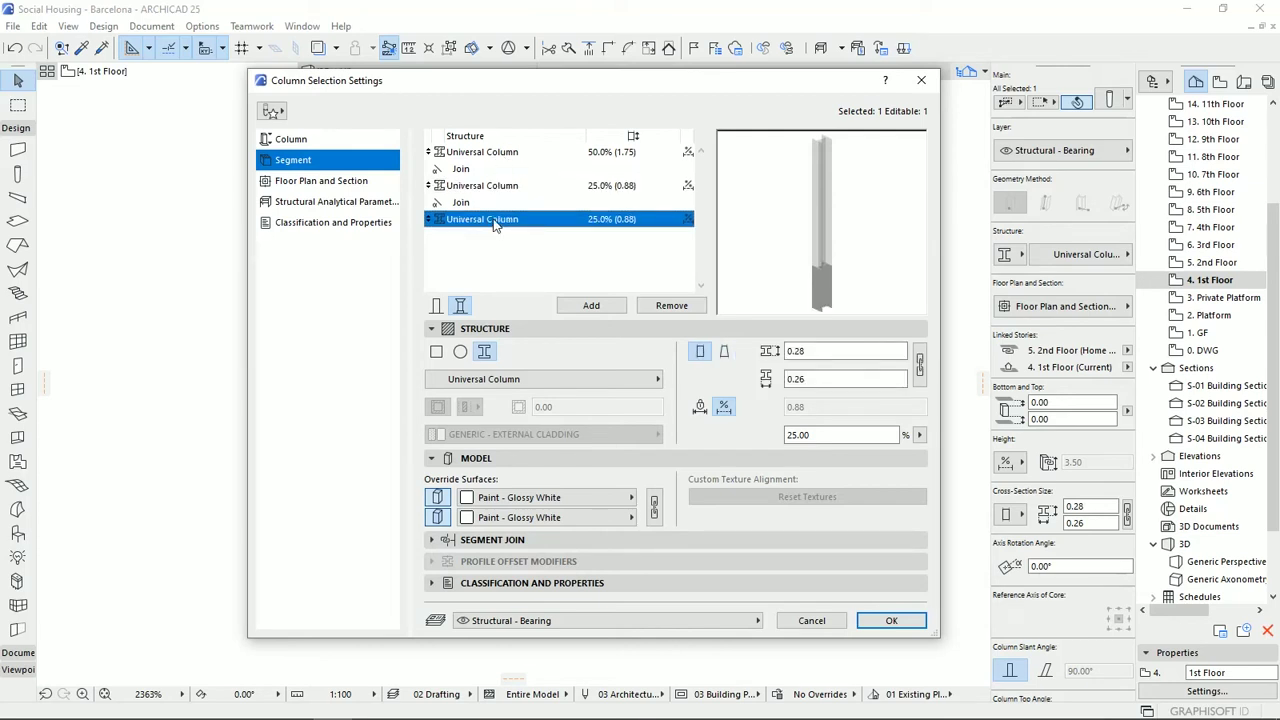
{"action": "left_click", "coordinate": [437, 352]}
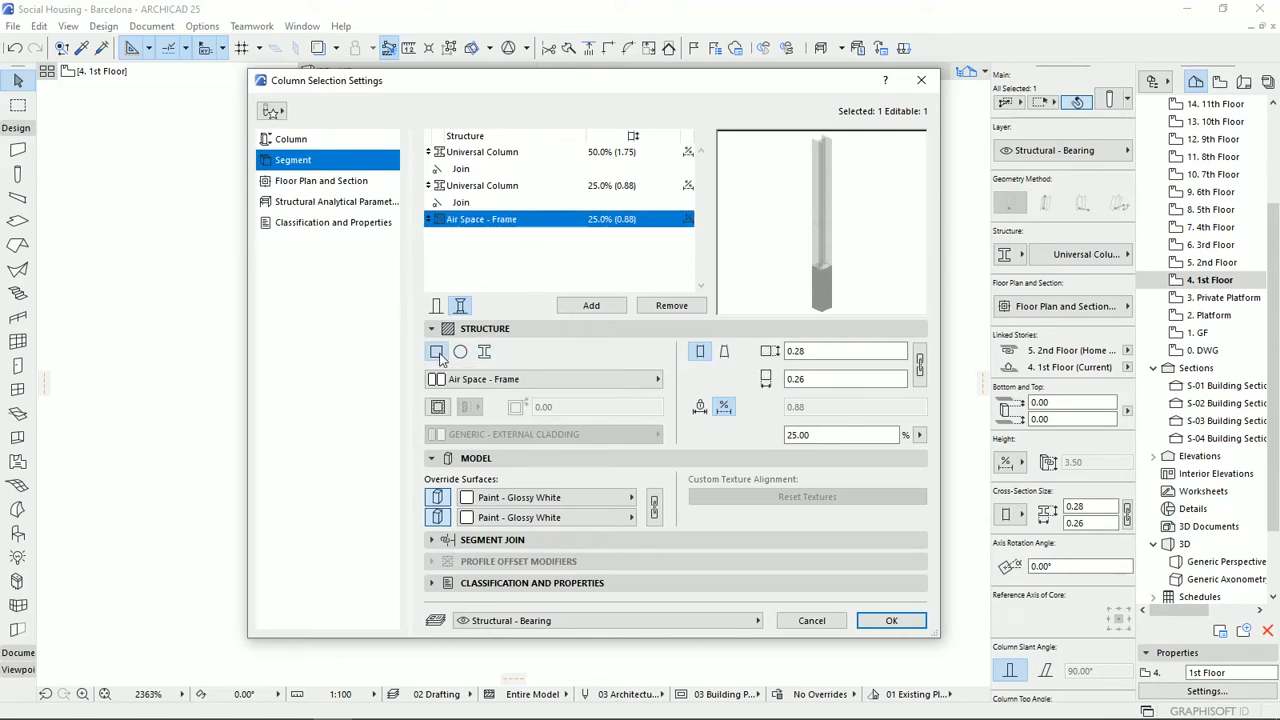
Make the top segment circular and keep Universal Column as the middle segment's profile.
{"action": "left_click", "coordinate": [497, 186]}
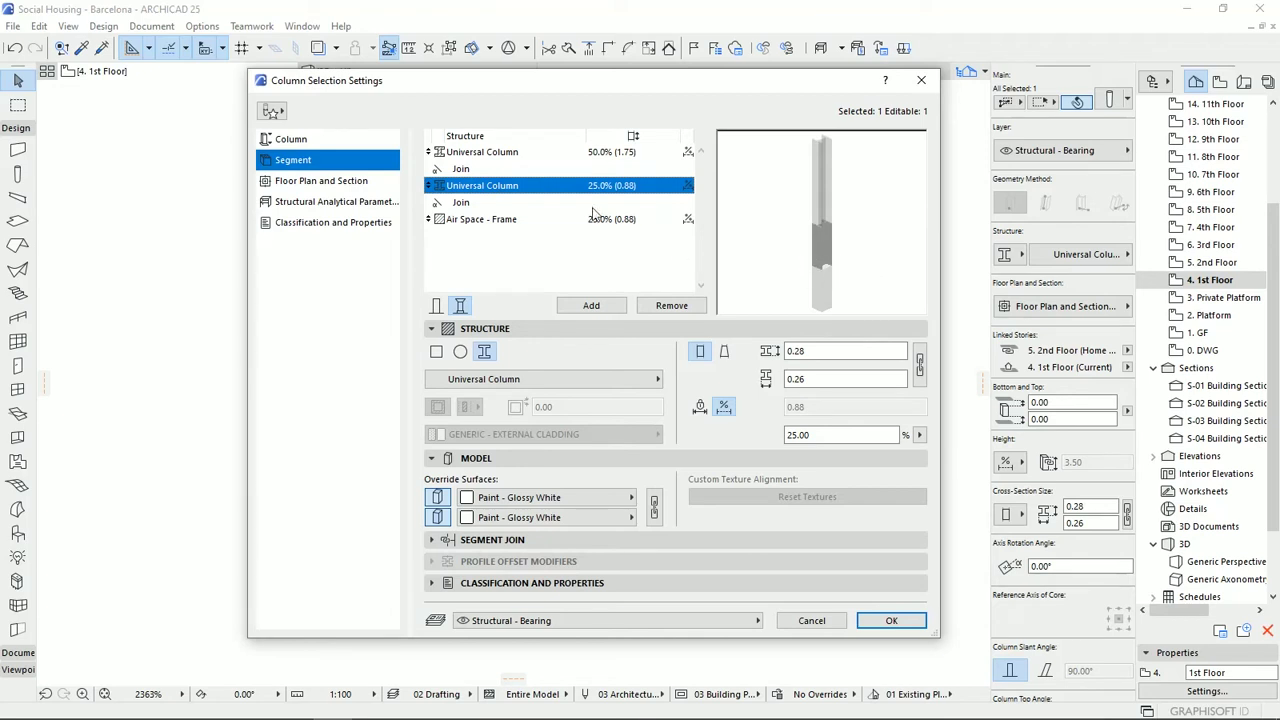
{"action": "left_click", "coordinate": [505, 153]}
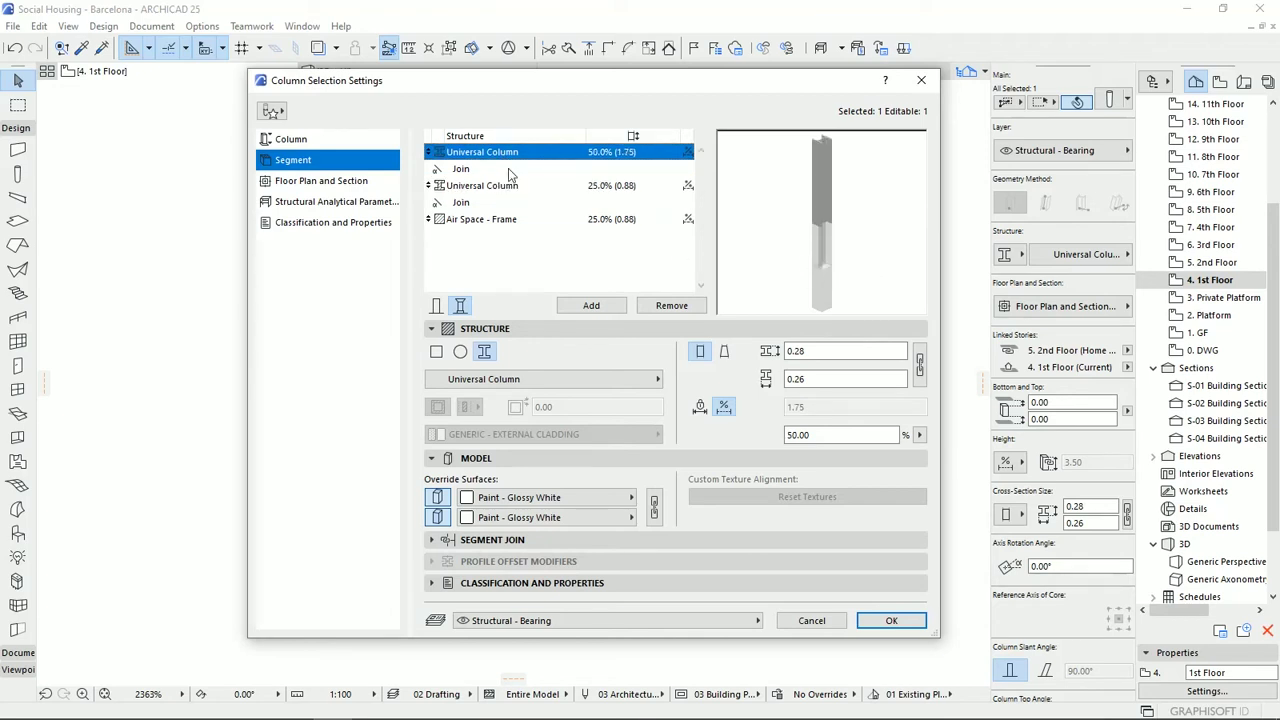
{"action": "left_click", "coordinate": [460, 353]}
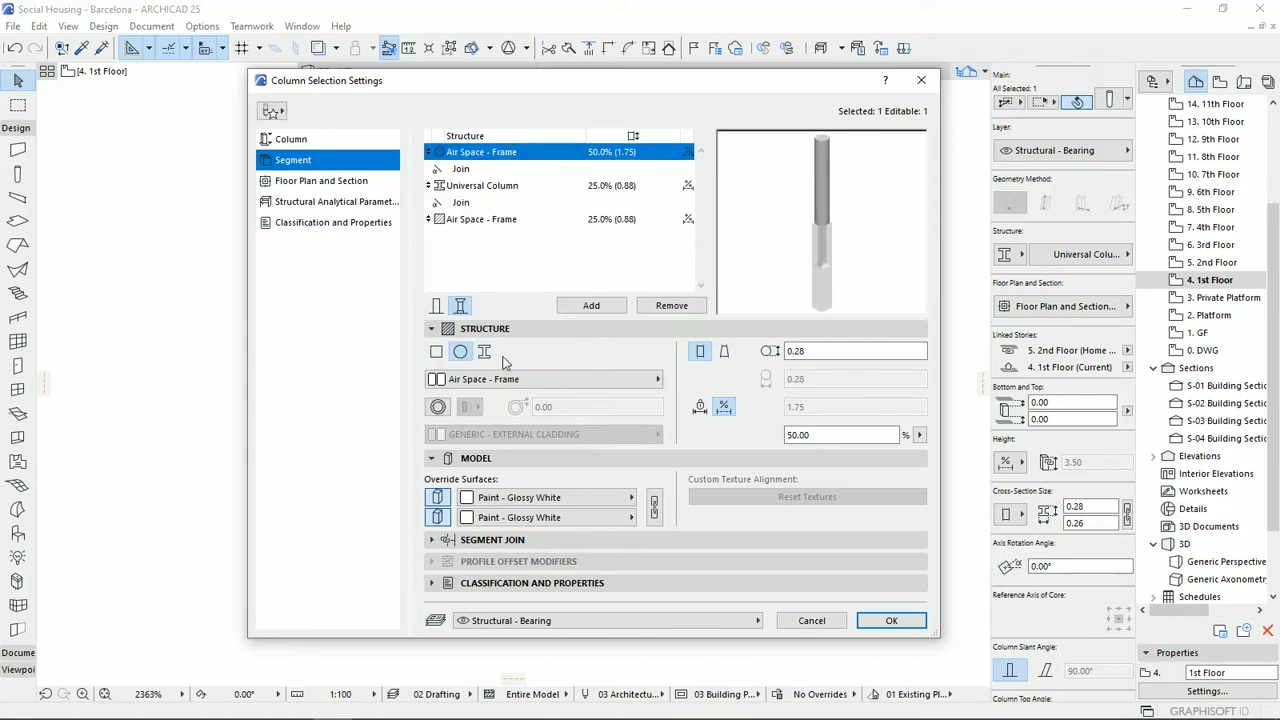
{"action": "left_click", "coordinate": [495, 189]}
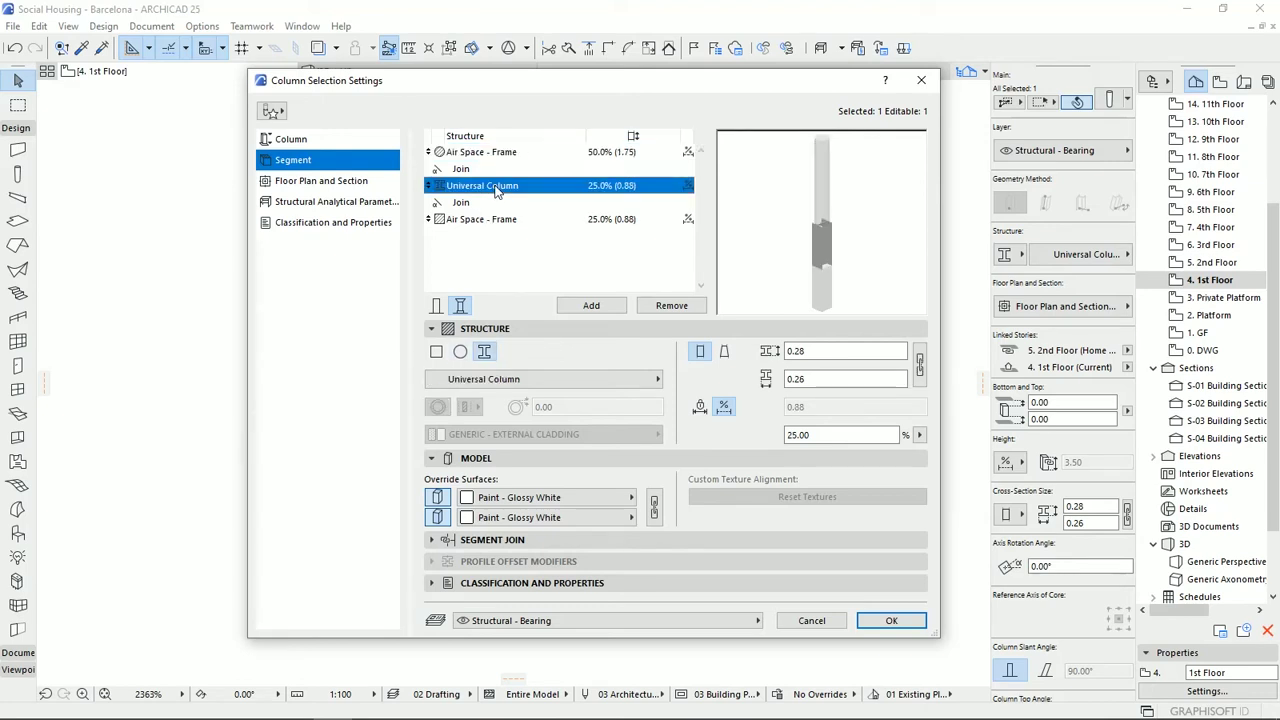
{"action": "left_click", "coordinate": [516, 382]}
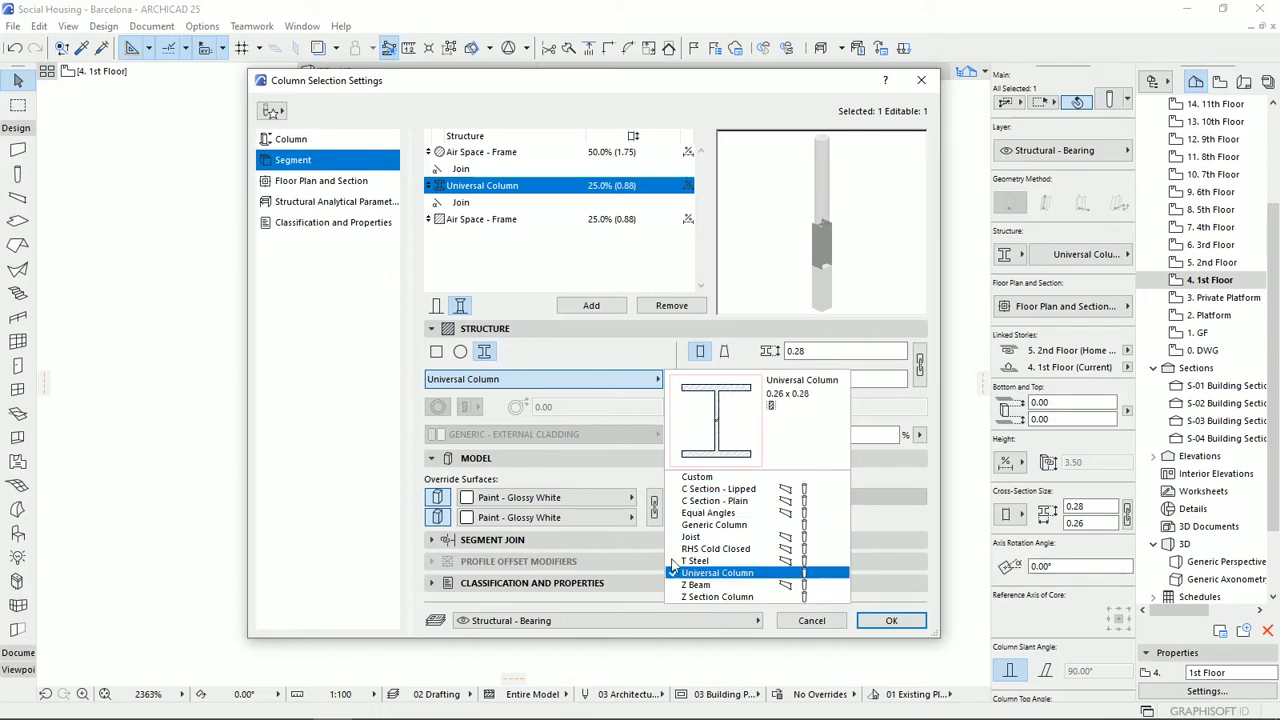
{"action": "left_click", "coordinate": [556, 358]}
{"action": "left_click", "coordinate": [508, 221]}
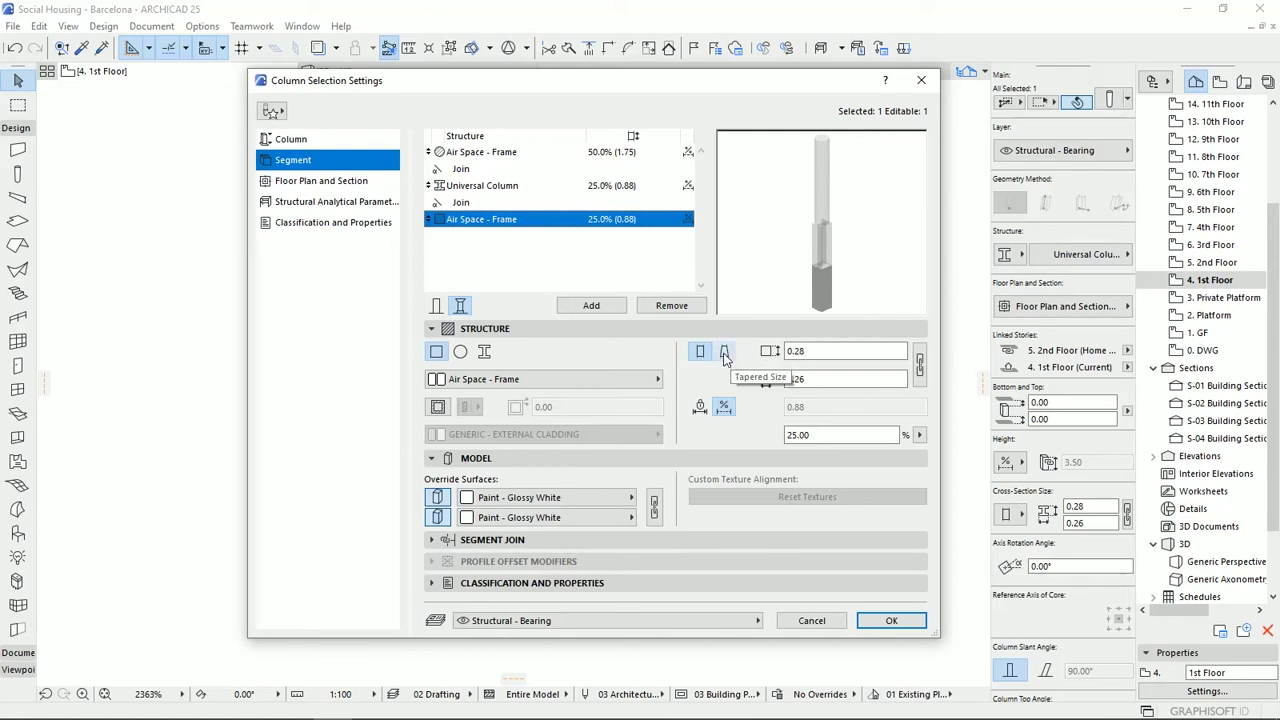
Fix the bottom segment height at 0.80 and the top segment height at 0.50.
{"action": "left_click", "coordinate": [701, 408]}
{"action": "double_click", "coordinate": [808, 407]}
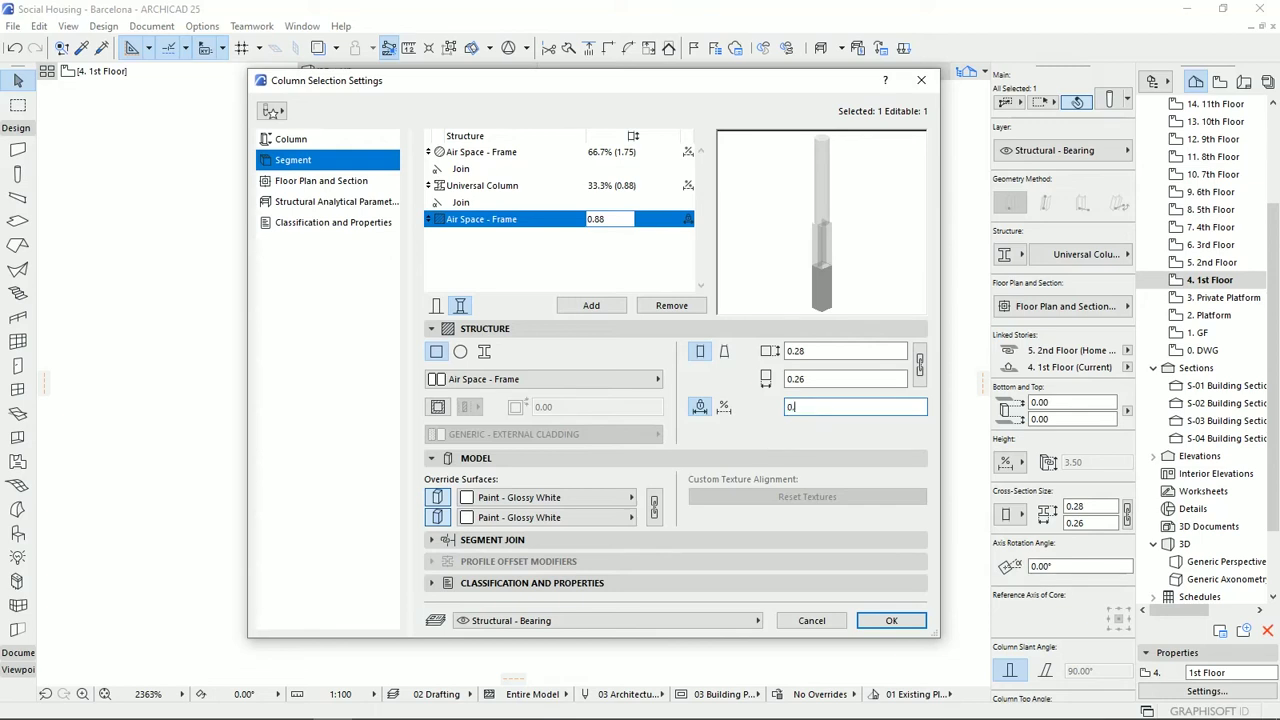
{"action": "type", "text": "0.80"}
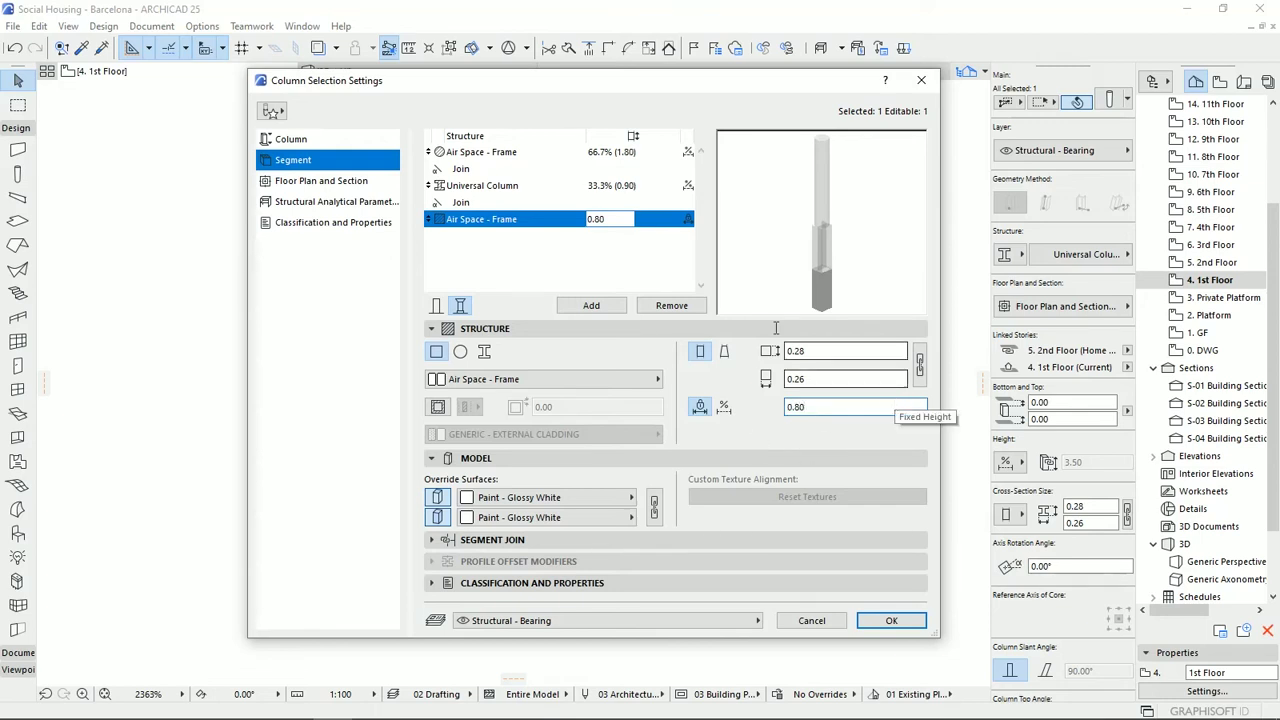
{"action": "left_click", "coordinate": [597, 157]}
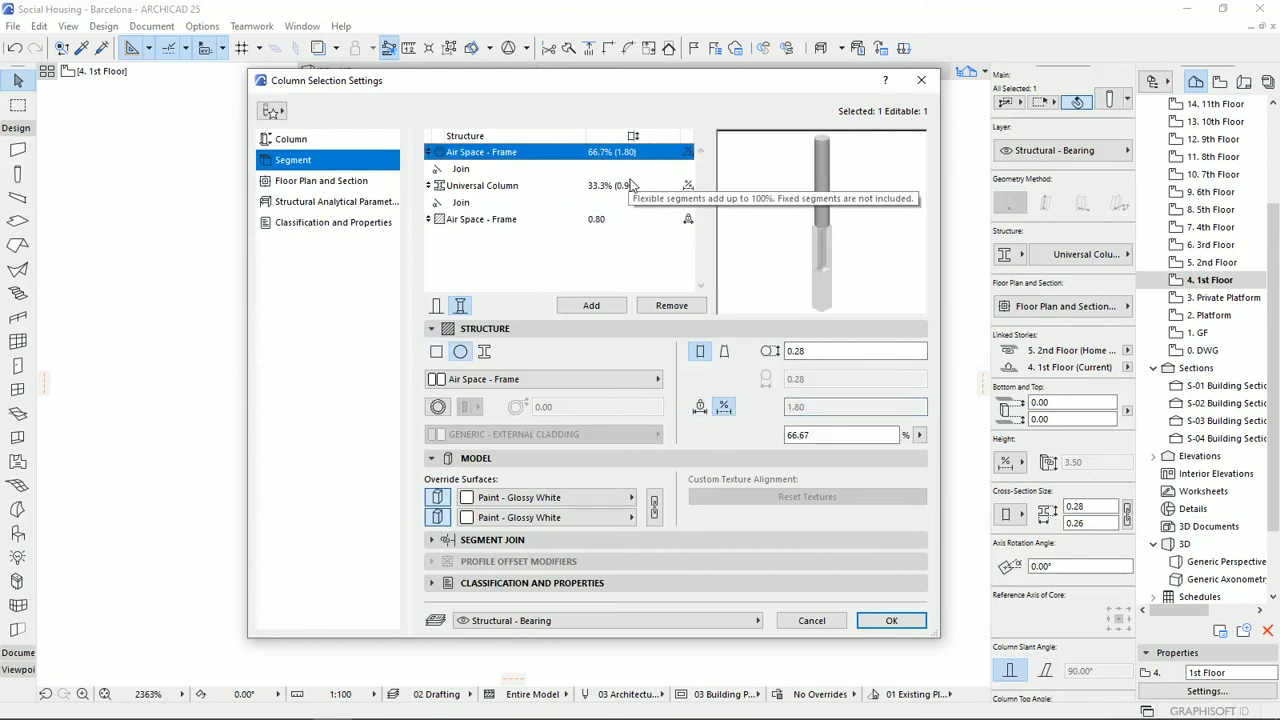
{"action": "left_click", "coordinate": [700, 407]}
{"action": "left_click", "coordinate": [789, 408]}
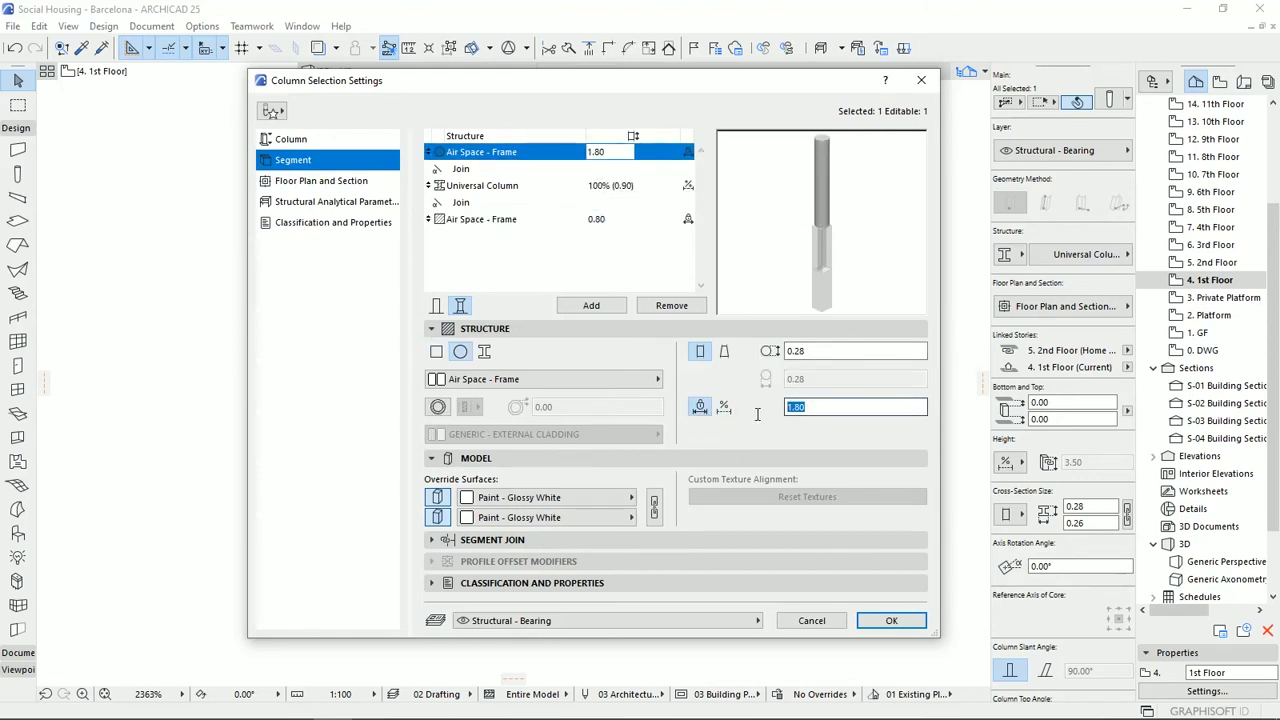
{"action": "type", "text": ".5"}
{"action": "left_click", "coordinate": [754, 425]}
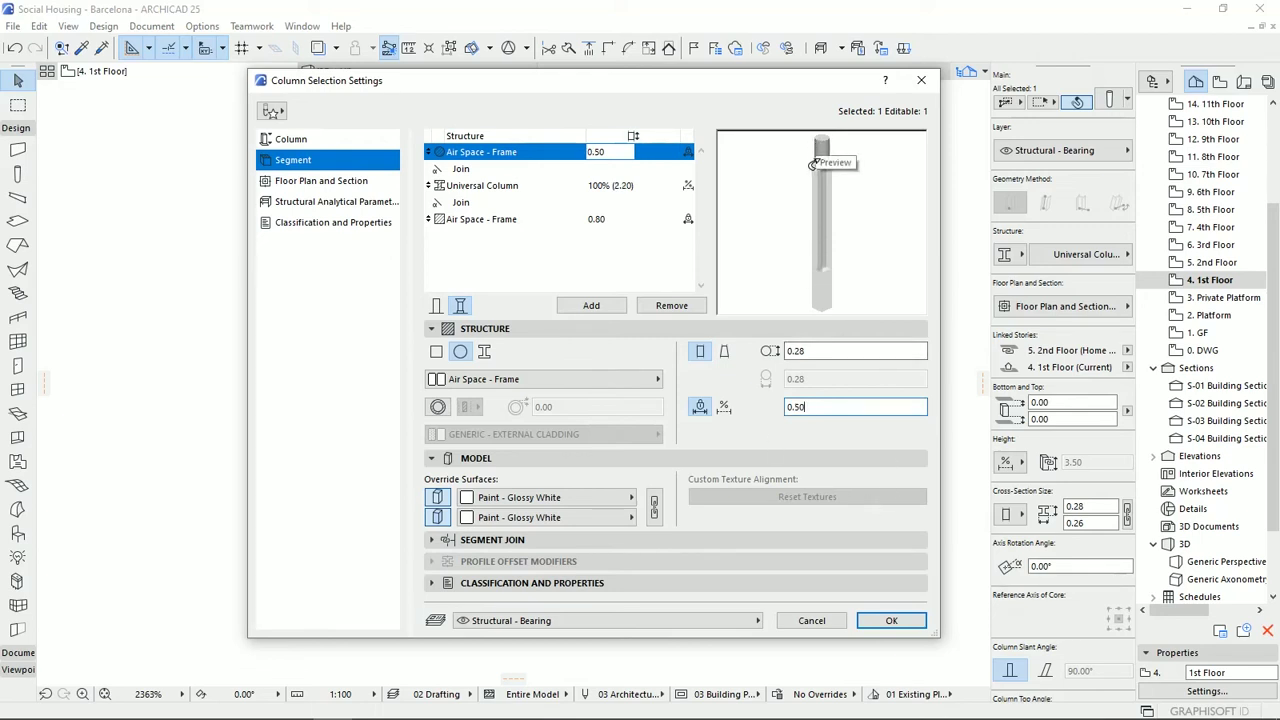
Fix the middle Universal Column segment height at 1.80 and return to the main Column settings.
{"action": "left_click", "coordinate": [532, 187]}
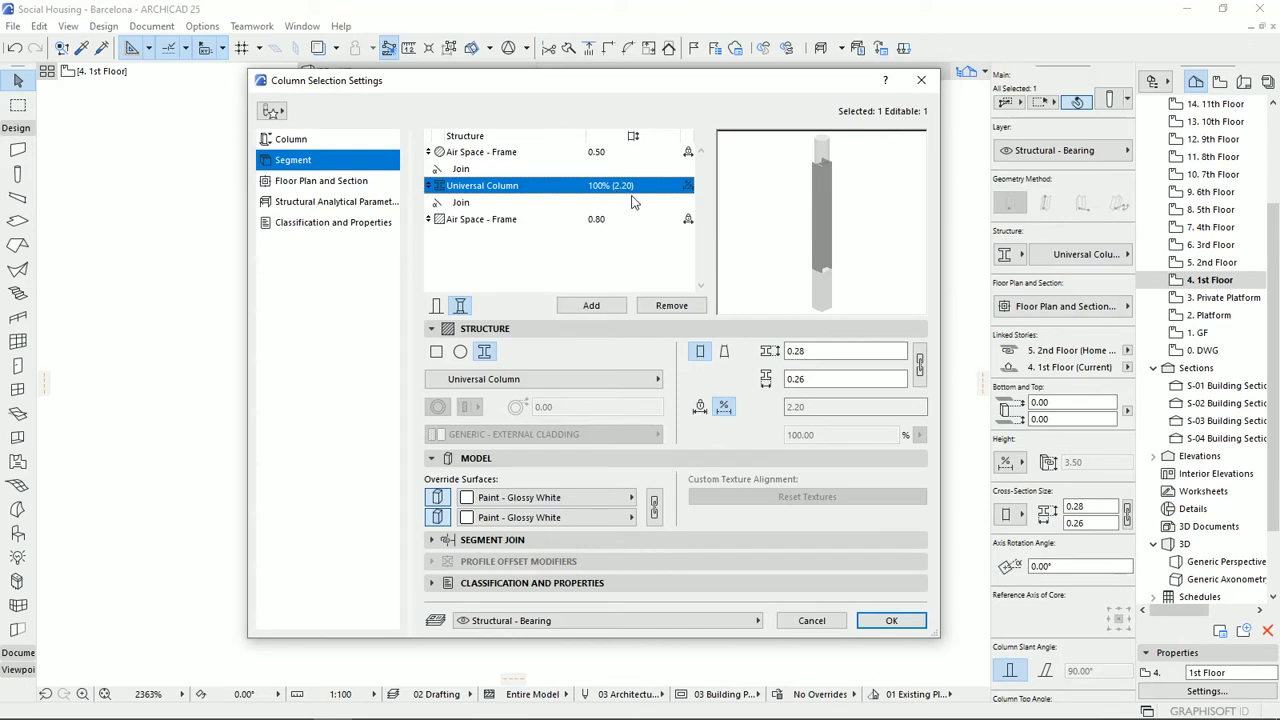
{"action": "left_click", "coordinate": [700, 407]}
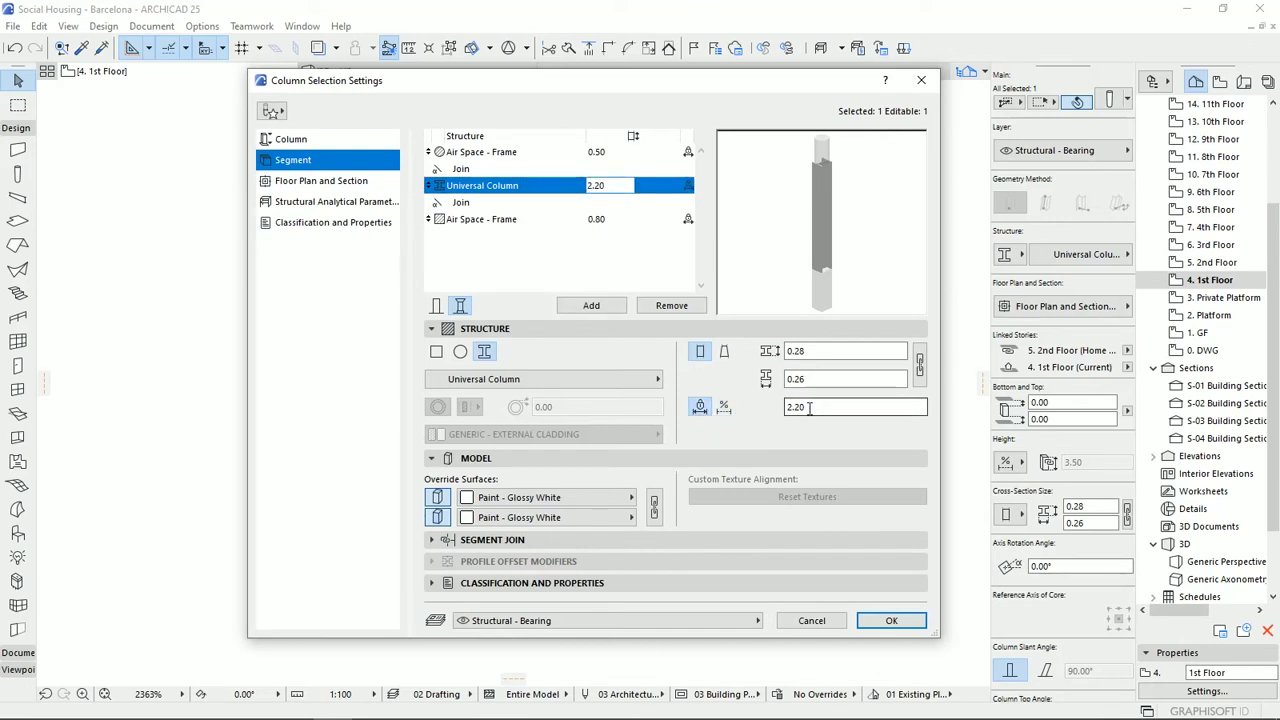
{"action": "left_click", "coordinate": [790, 410]}
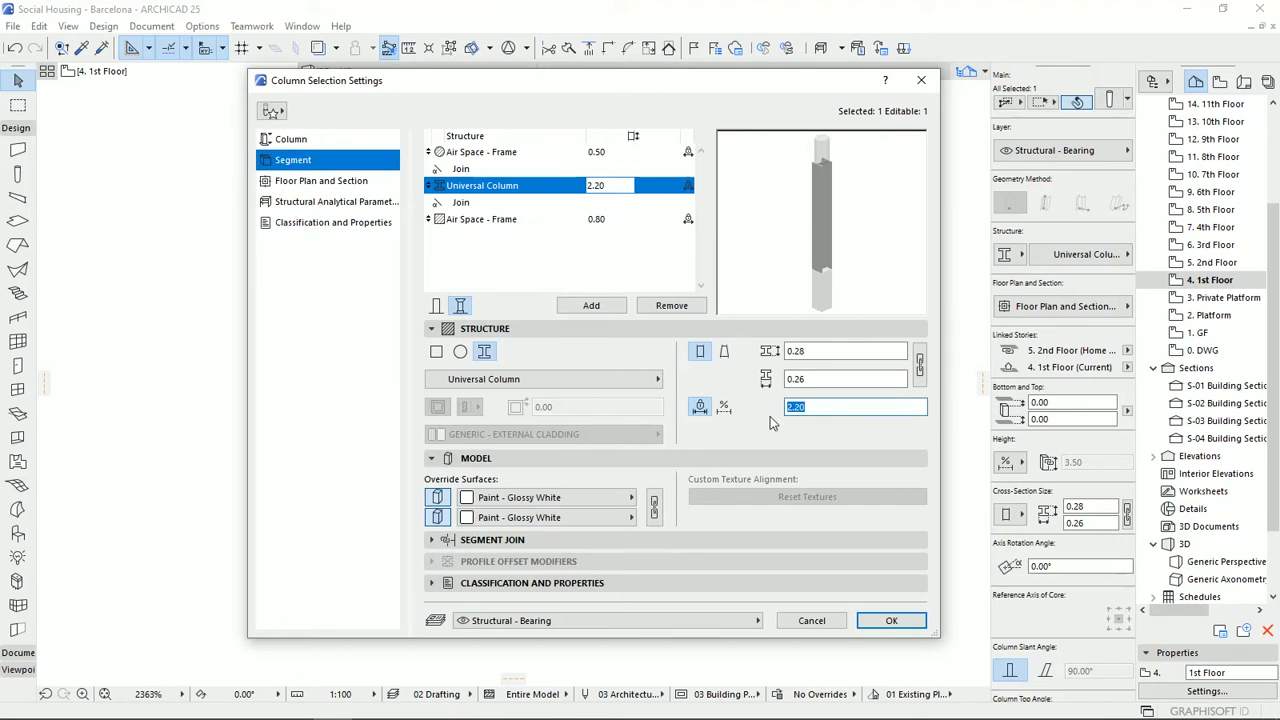
{"action": "type", "text": "1.80"}
{"action": "left_click", "coordinate": [300, 142]}
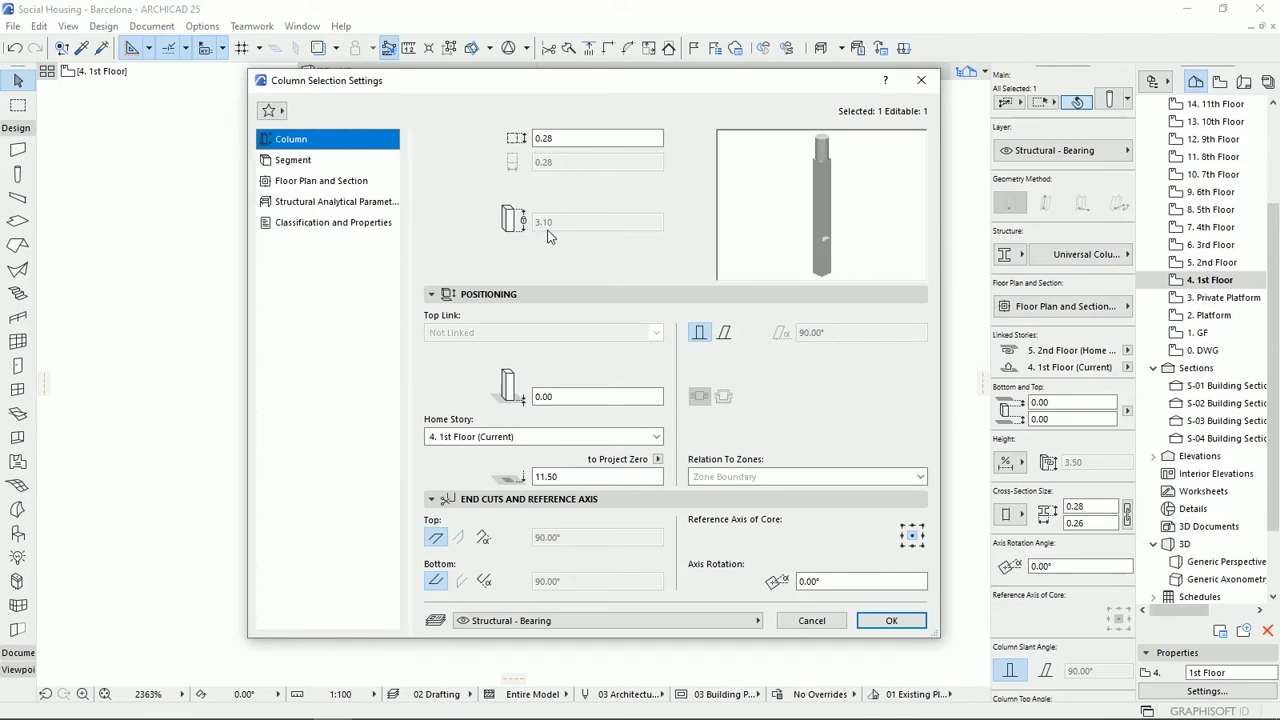
Set the middle Universal Column segment to flexible 100% height, then return to the Column page.
{"action": "left_click", "coordinate": [301, 161]}
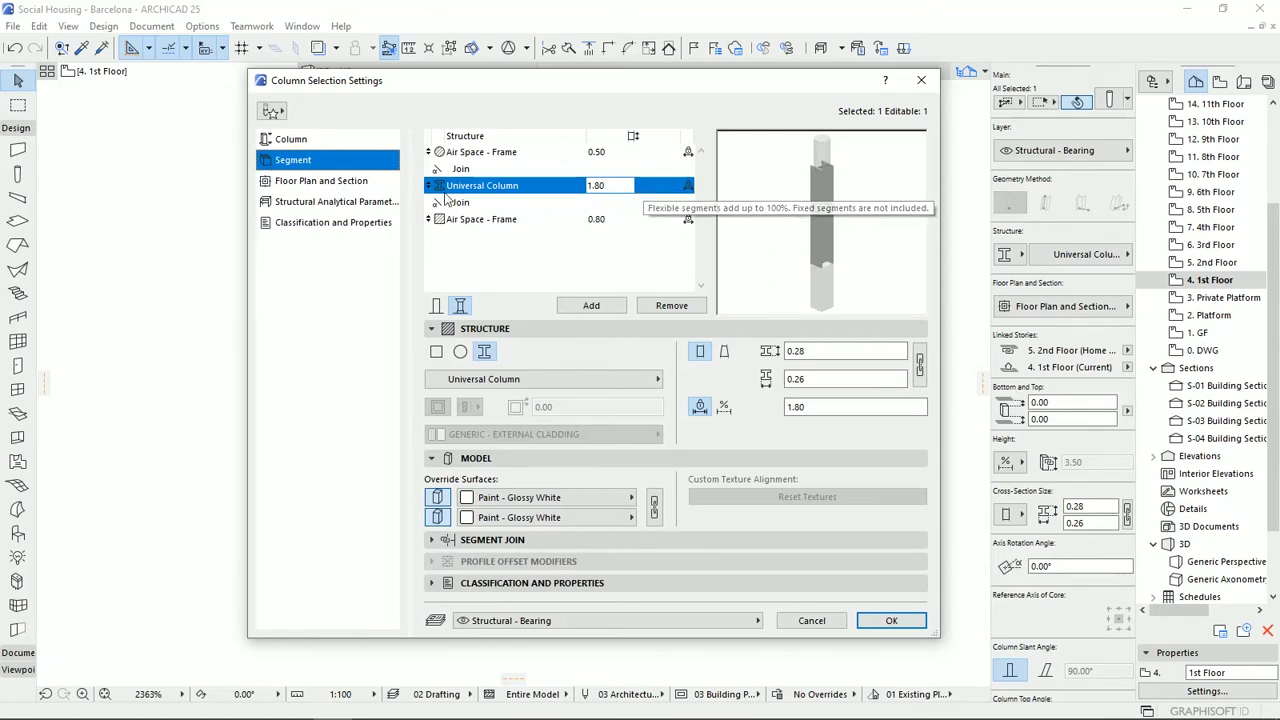
{"action": "left_click", "coordinate": [723, 408]}
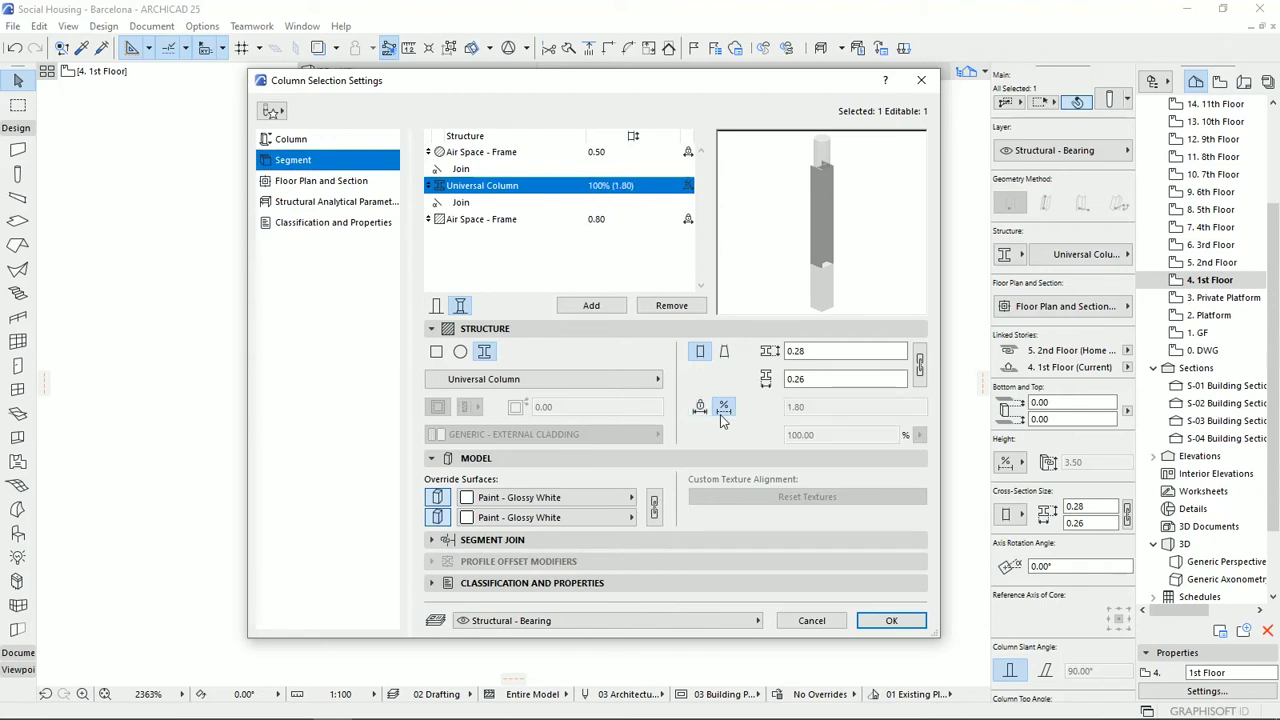
{"action": "left_click", "coordinate": [298, 142]}
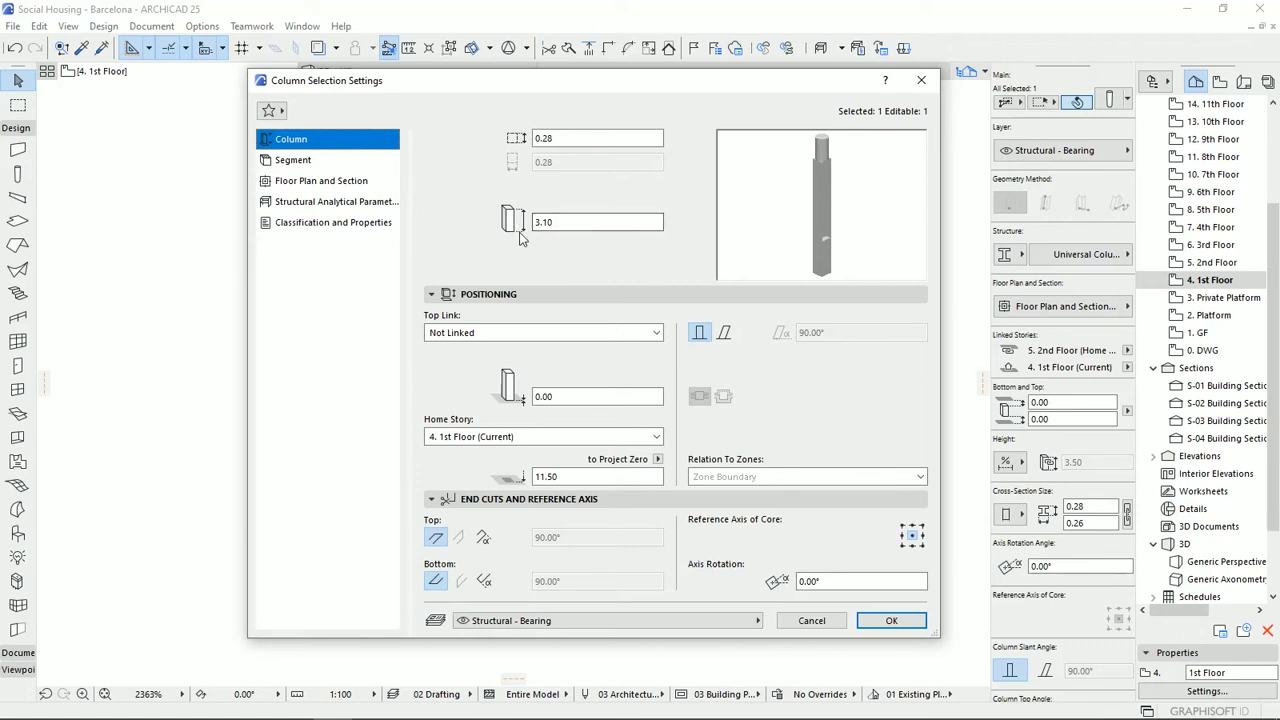
Set Top Link to 5. 2nd Floor (Home + 1) with a 0.00 top offset.
{"action": "left_click", "coordinate": [516, 336]}
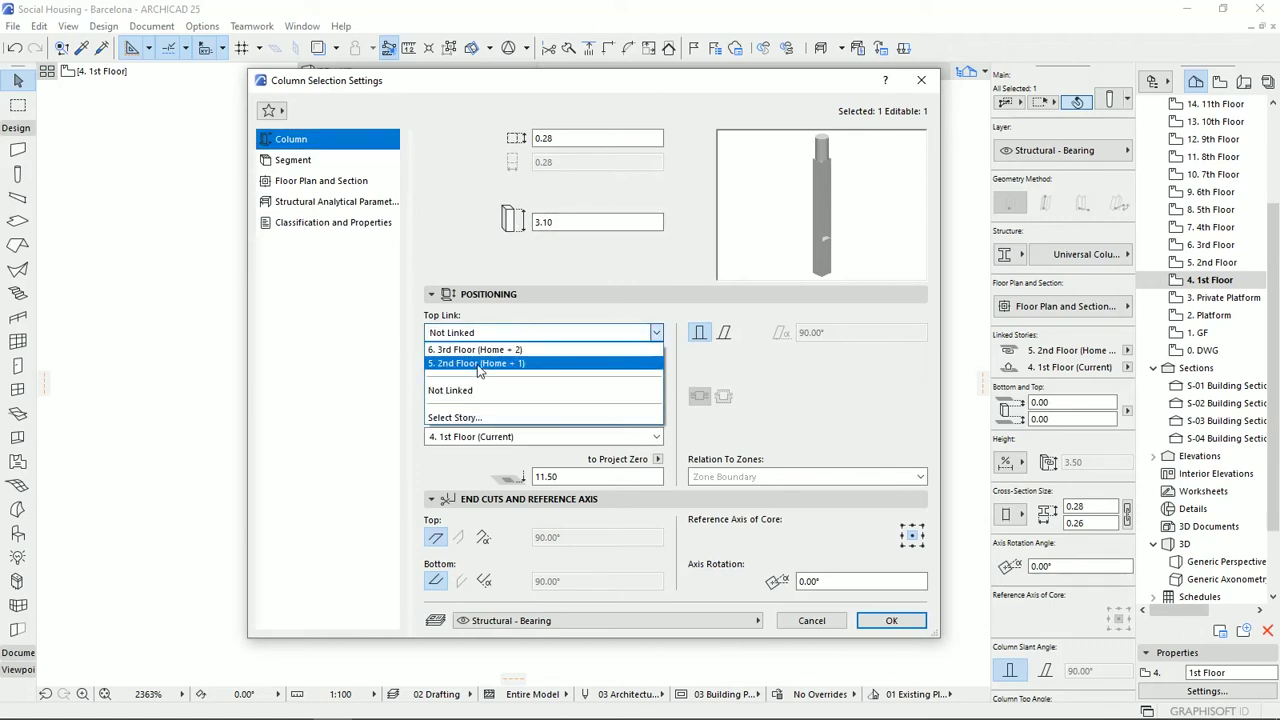
{"action": "left_click", "coordinate": [477, 364]}
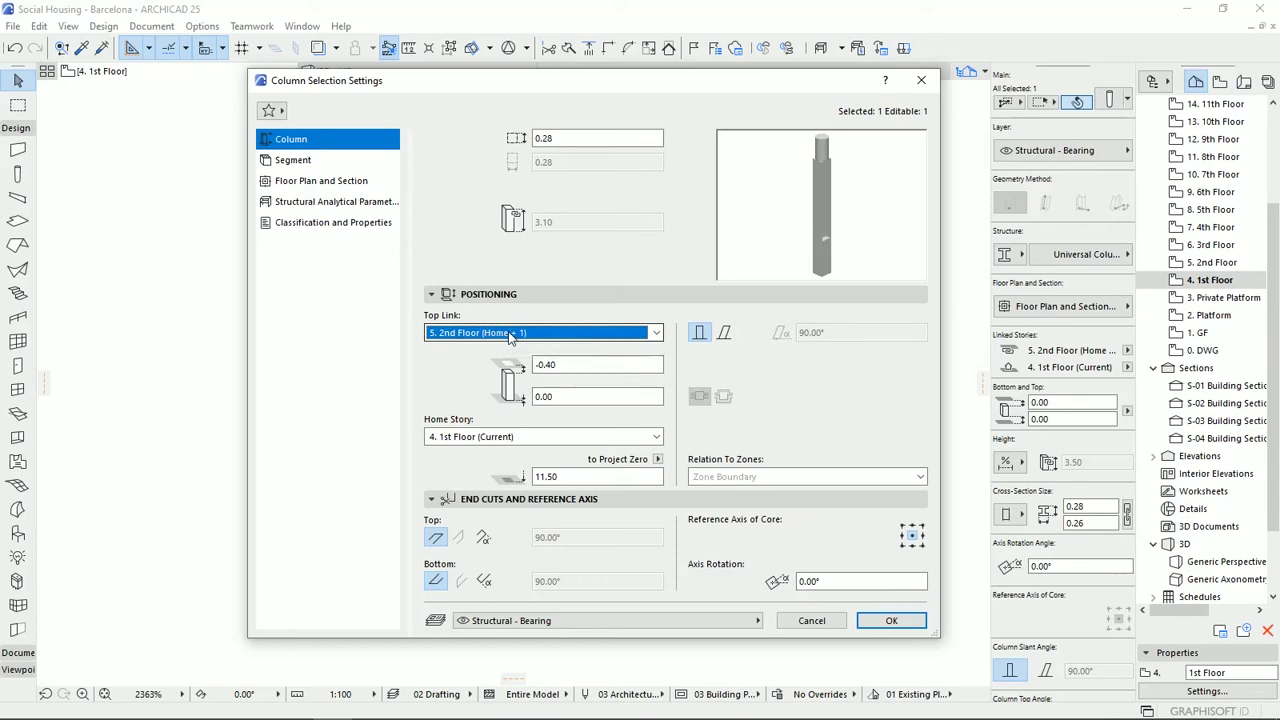
{"action": "left_click", "coordinate": [522, 364]}
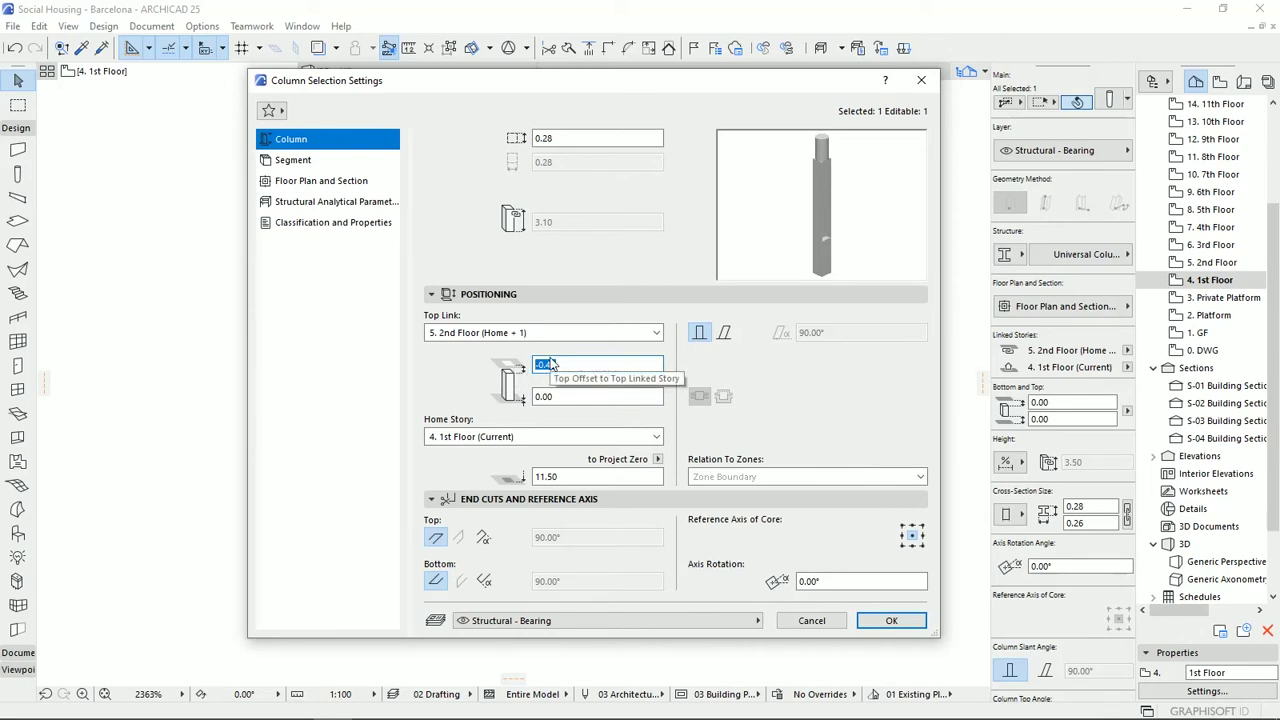
{"action": "type", "text": "0.00"}
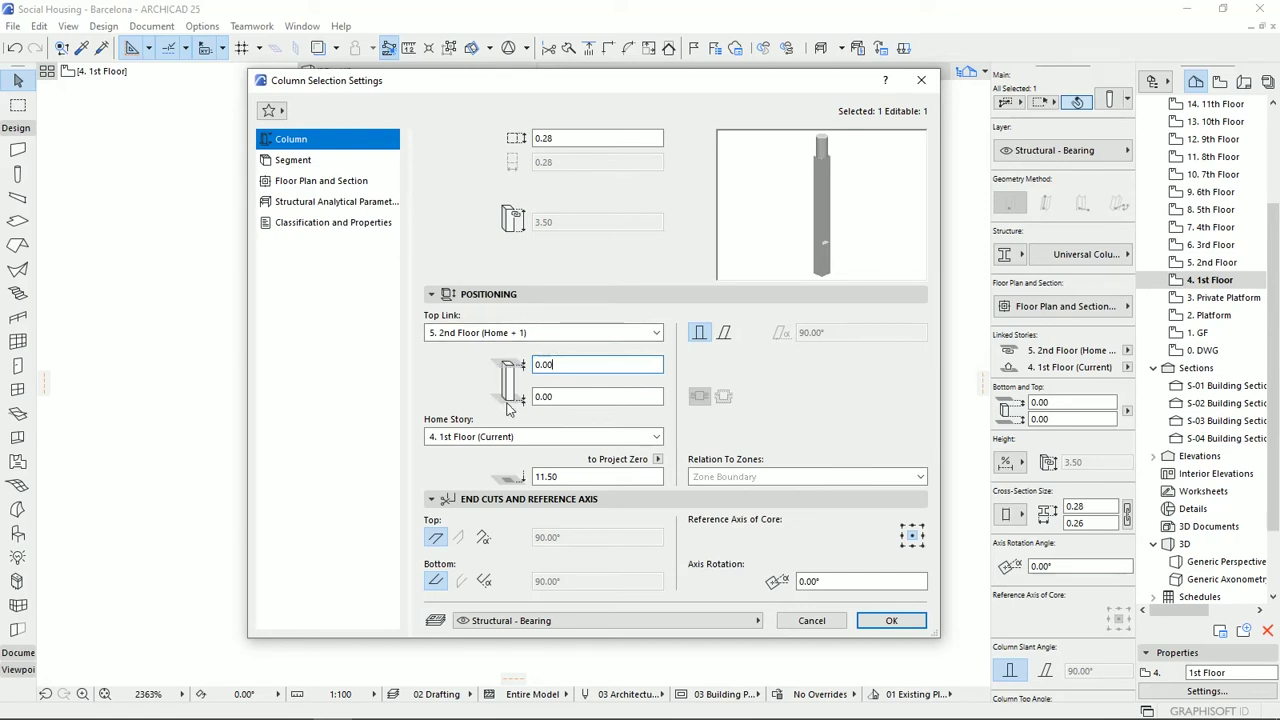
{"action": "left_click", "coordinate": [293, 161]}
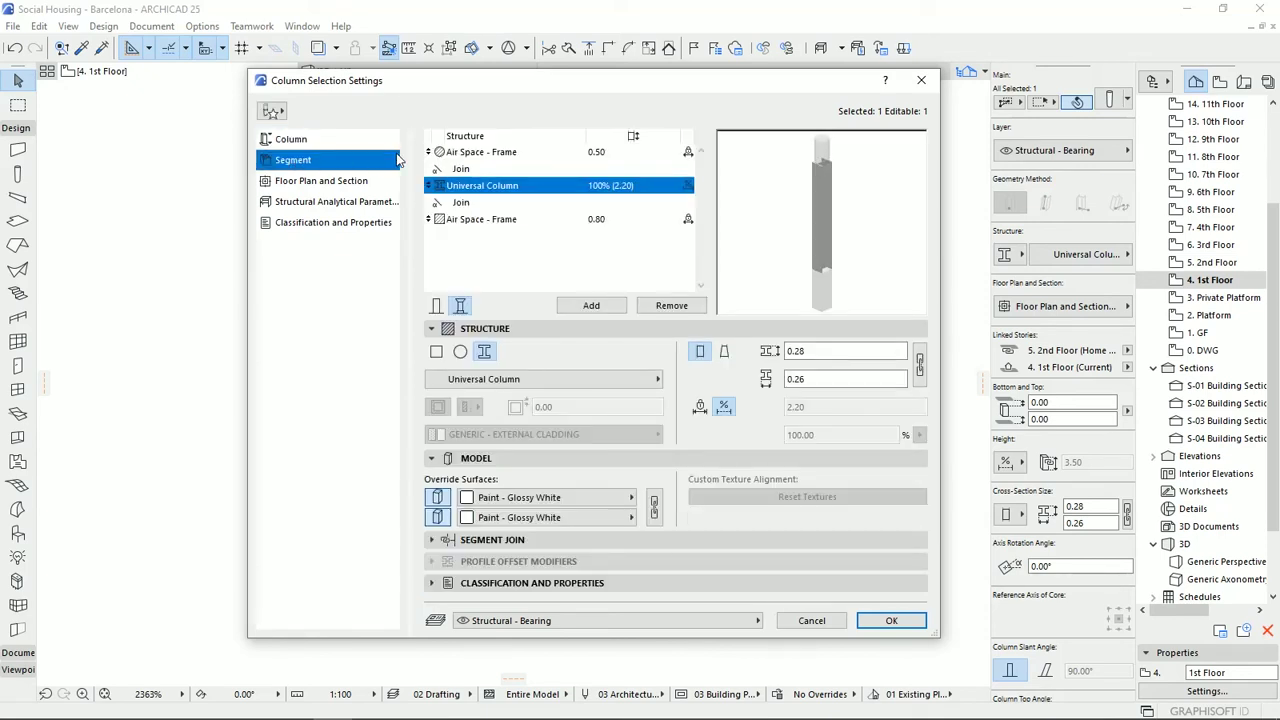
Make the bottom Air Space - Frame segment tapered with a 0.30 × 0.30 top size.
{"action": "left_click", "coordinate": [474, 222]}
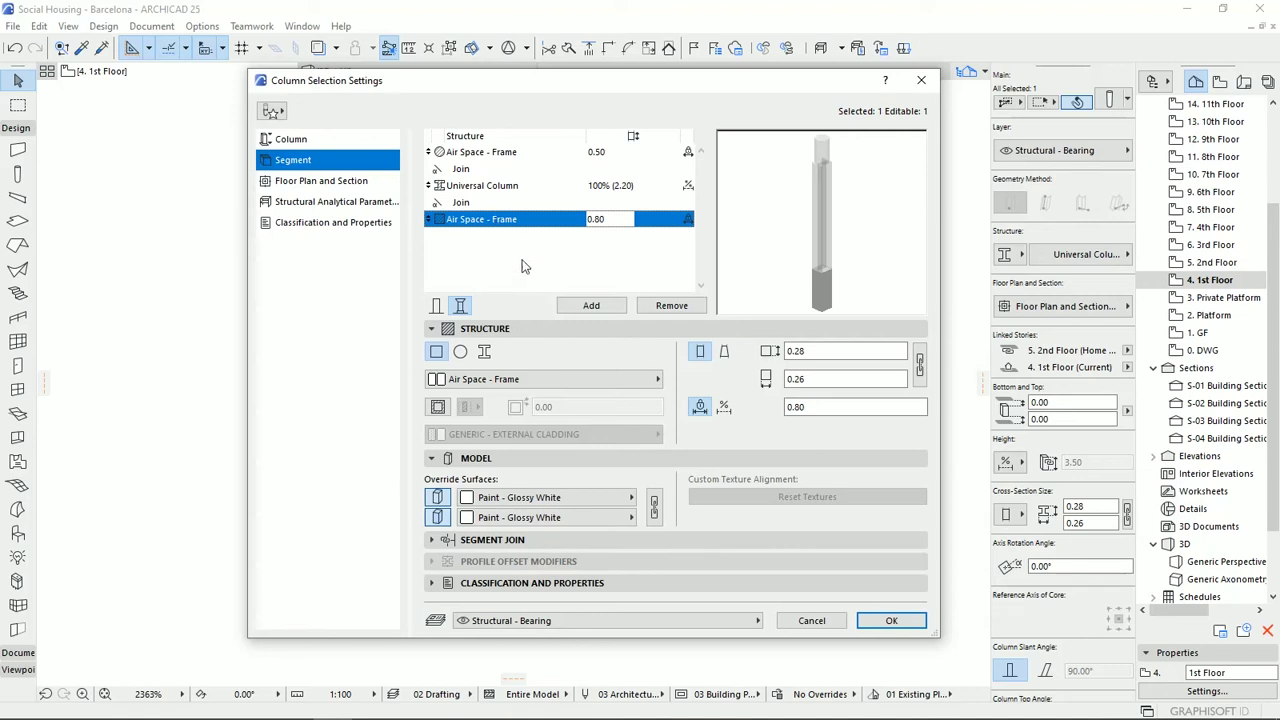
{"action": "left_click", "coordinate": [725, 357]}
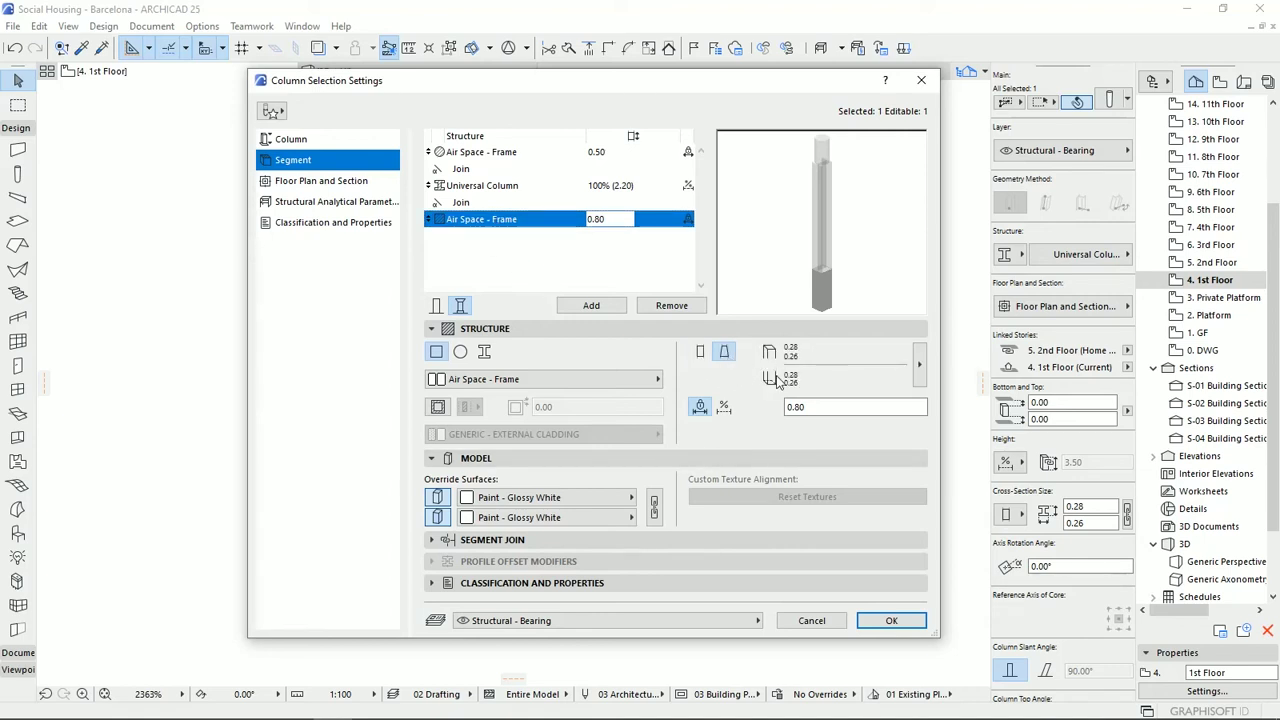
{"action": "left_click", "coordinate": [920, 368]}
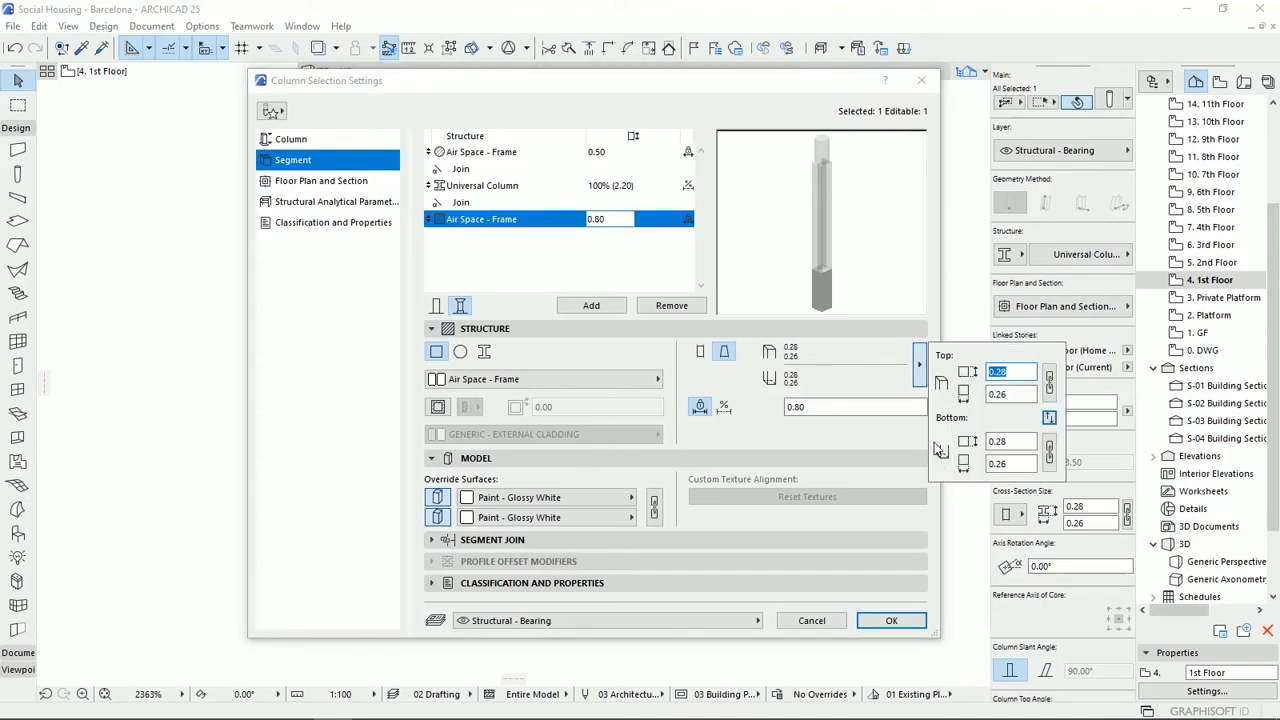
{"action": "left_click", "coordinate": [1001, 372]}
{"action": "type", "text": "0.30"}
{"action": "key", "text": "Tab"}
{"action": "type", "text": "0.30"}
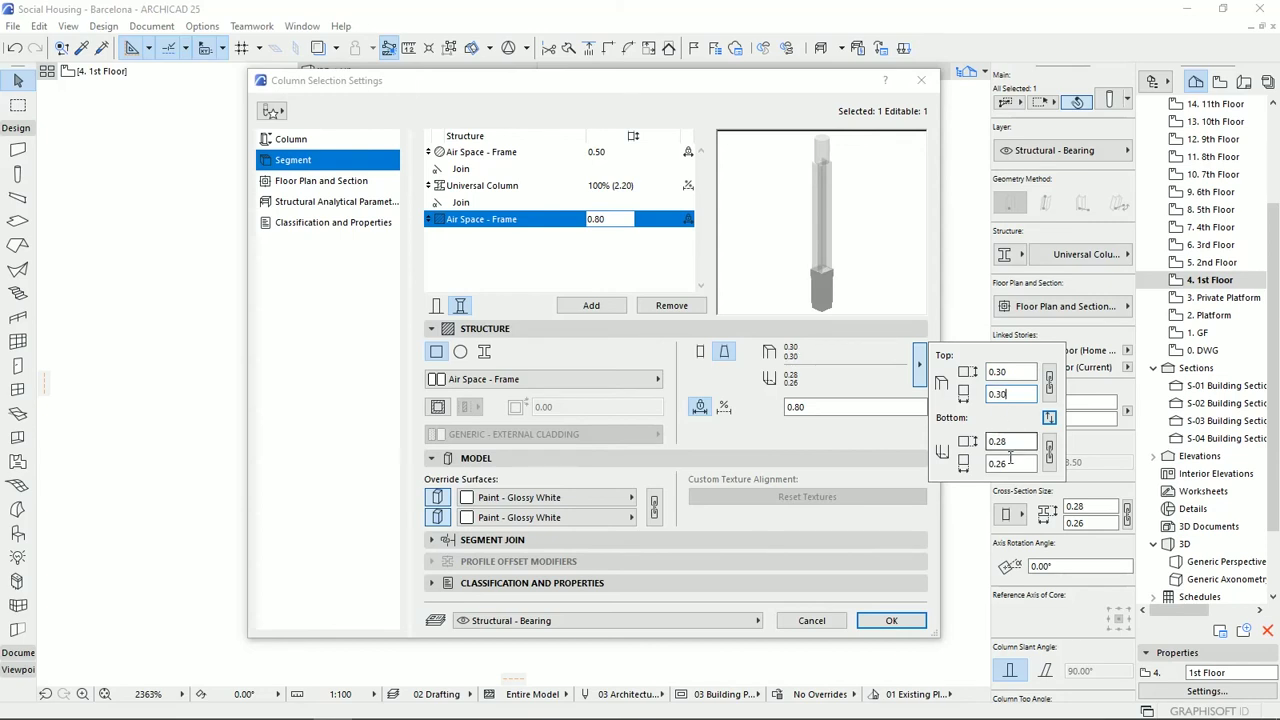
{"action": "key", "text": "Tab"}
Set the bottom segment's base size to 0.60 × 0.60.
{"action": "type", "text": "0.60"}
{"action": "key", "text": "Tab"}
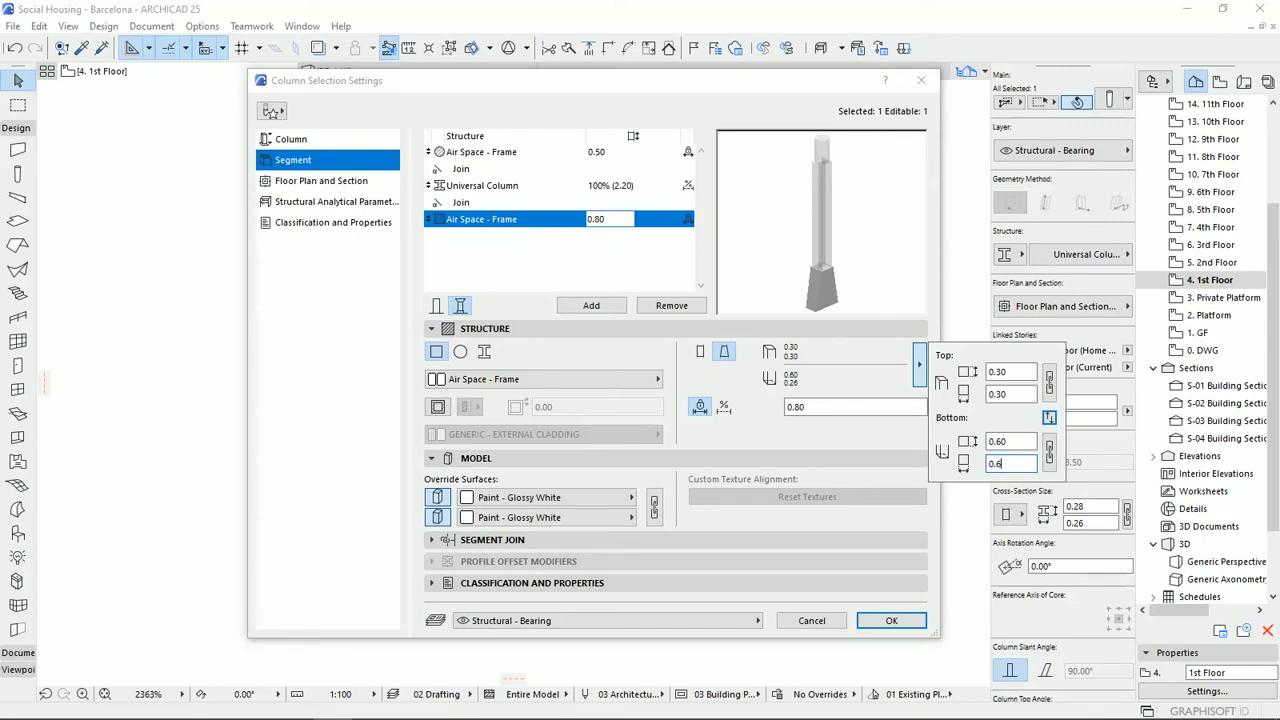
{"action": "type", "text": "0.60"}
{"action": "key", "text": "Tab"}
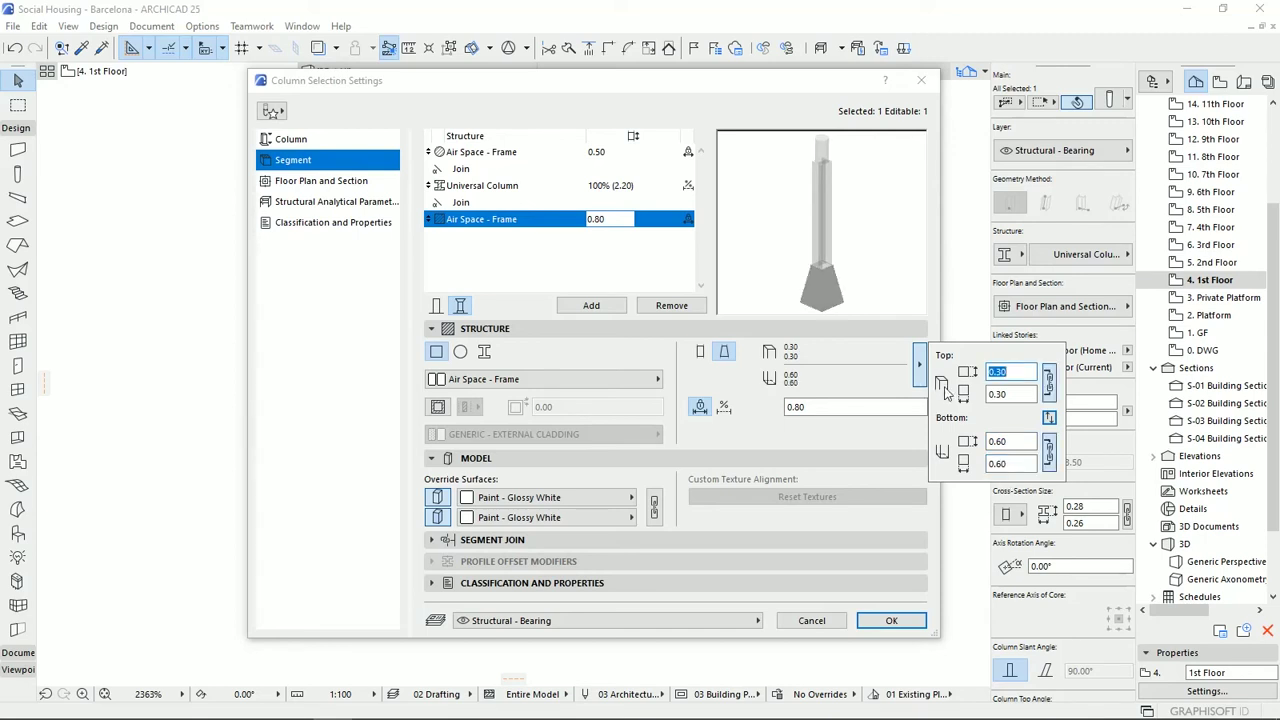
{"action": "left_click", "coordinate": [761, 433]}
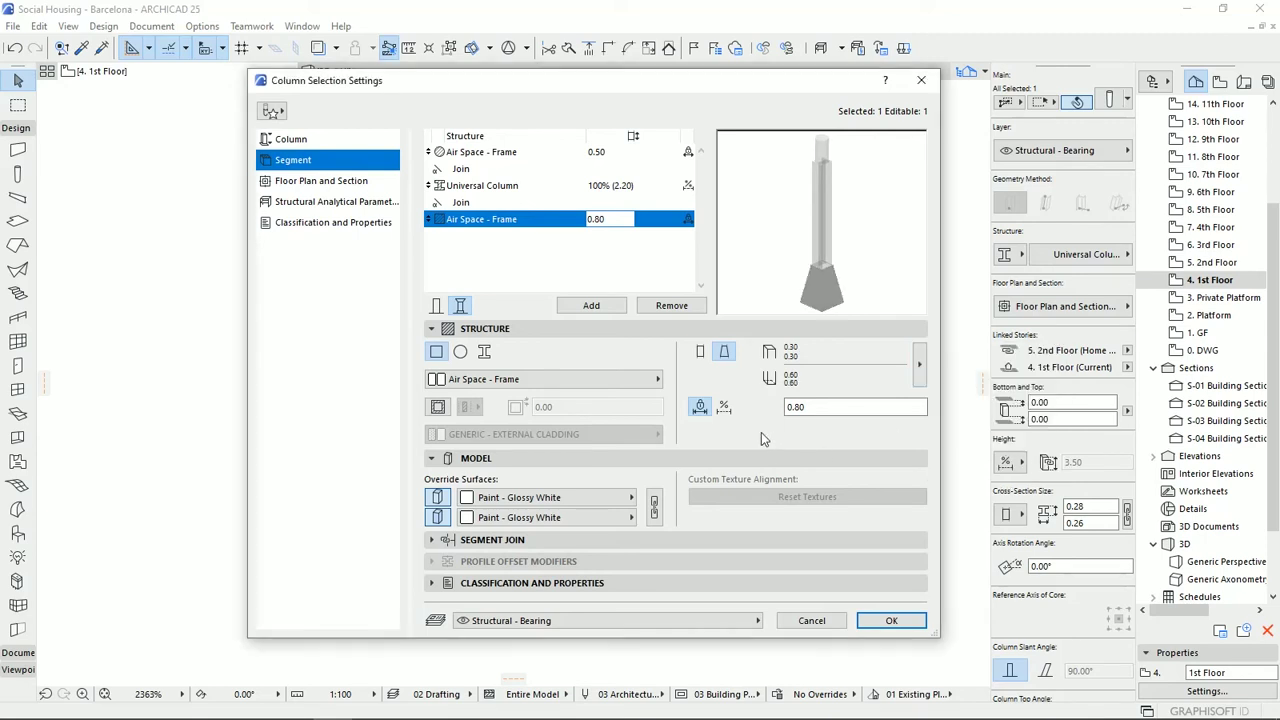
Make the top circular Air Space - Frame segment tapered with a 0.50 top diameter.
{"action": "left_click", "coordinate": [479, 155]}
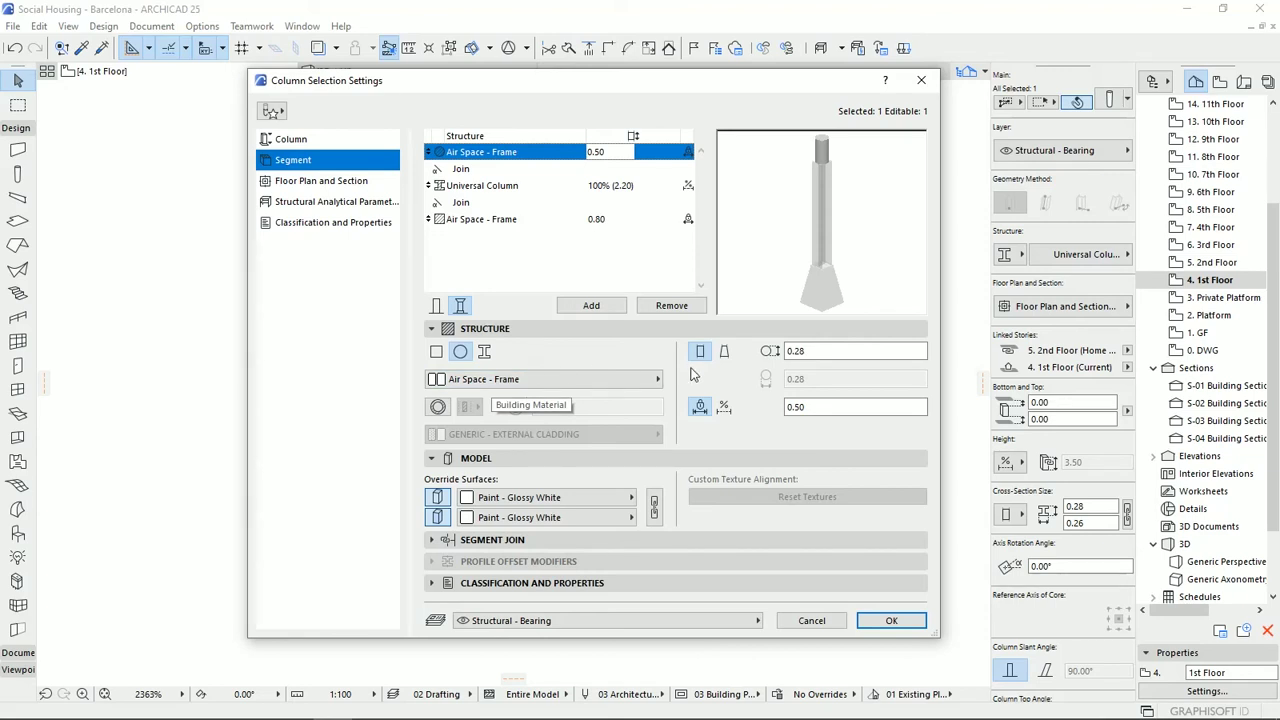
{"action": "left_click", "coordinate": [726, 352]}
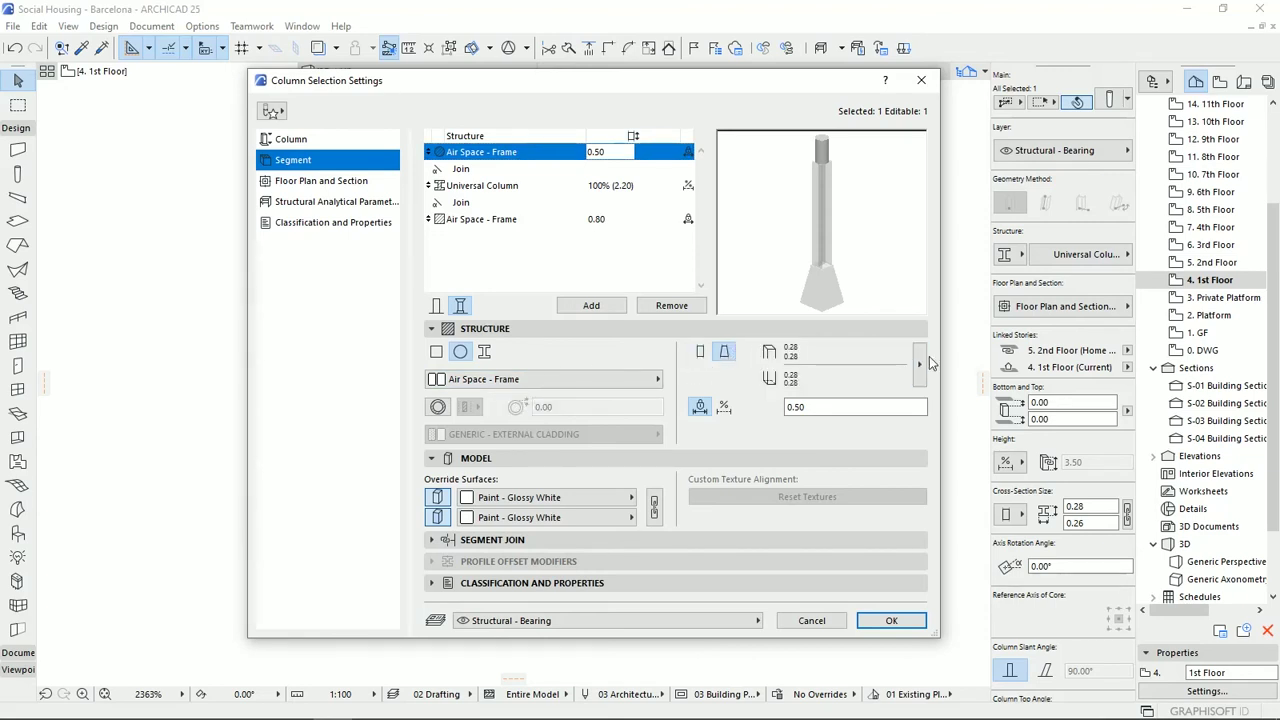
{"action": "left_click", "coordinate": [919, 366]}
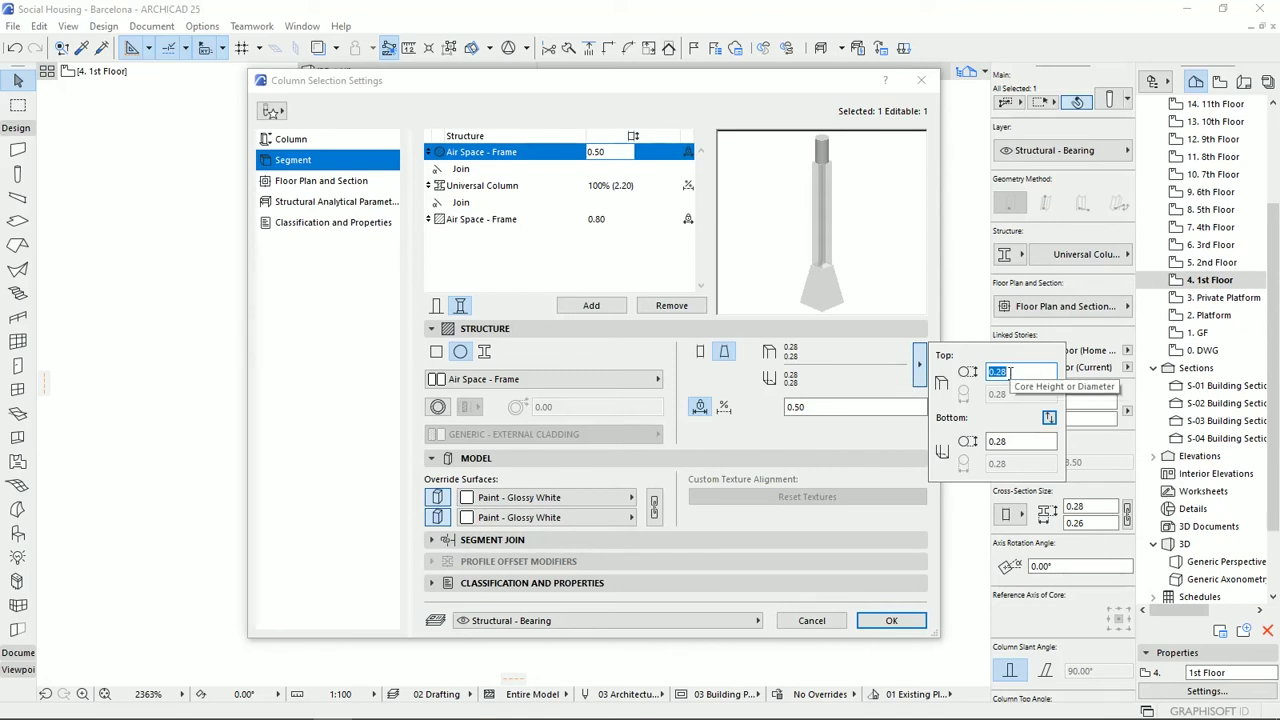
{"action": "key", "text": "BackSpace"}
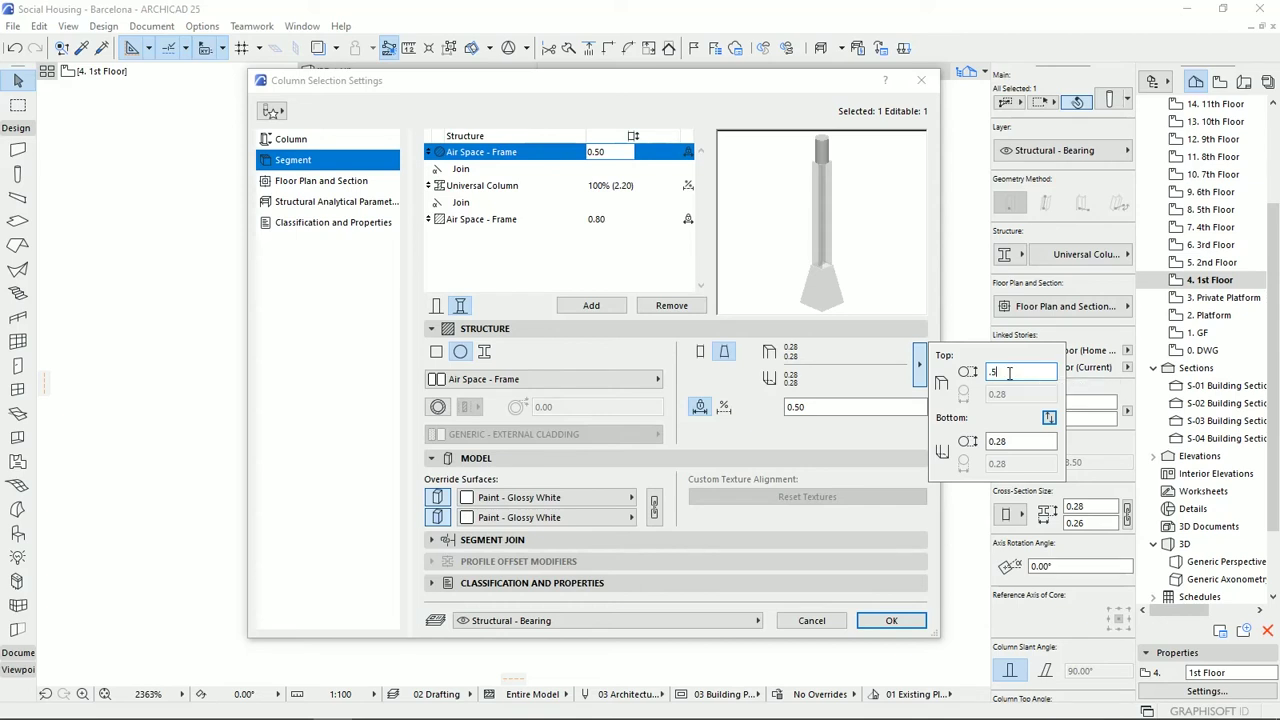
{"action": "key", "text": "Return"}
Set the top segment's bottom diameter to 0.30.
{"action": "left_click", "coordinate": [1003, 441]}
{"action": "left_click", "coordinate": [1003, 441]}
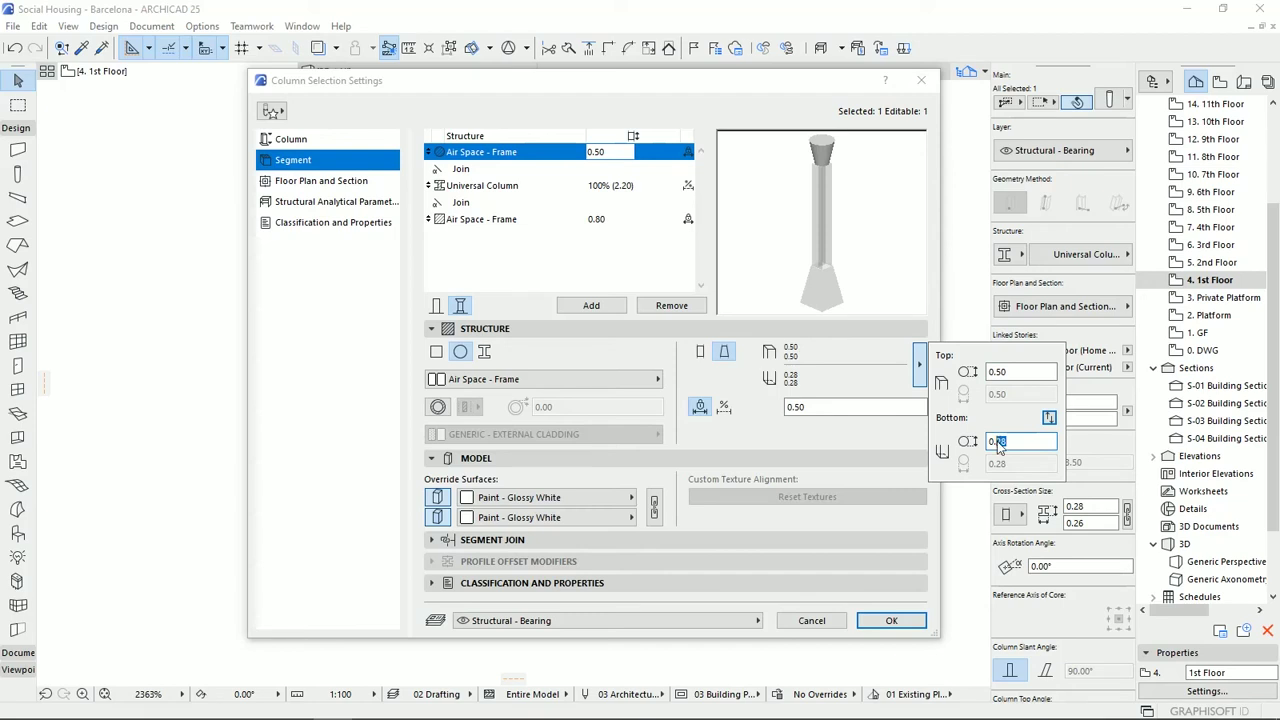
{"action": "type", "text": "3"}
{"action": "key", "text": "Return"}
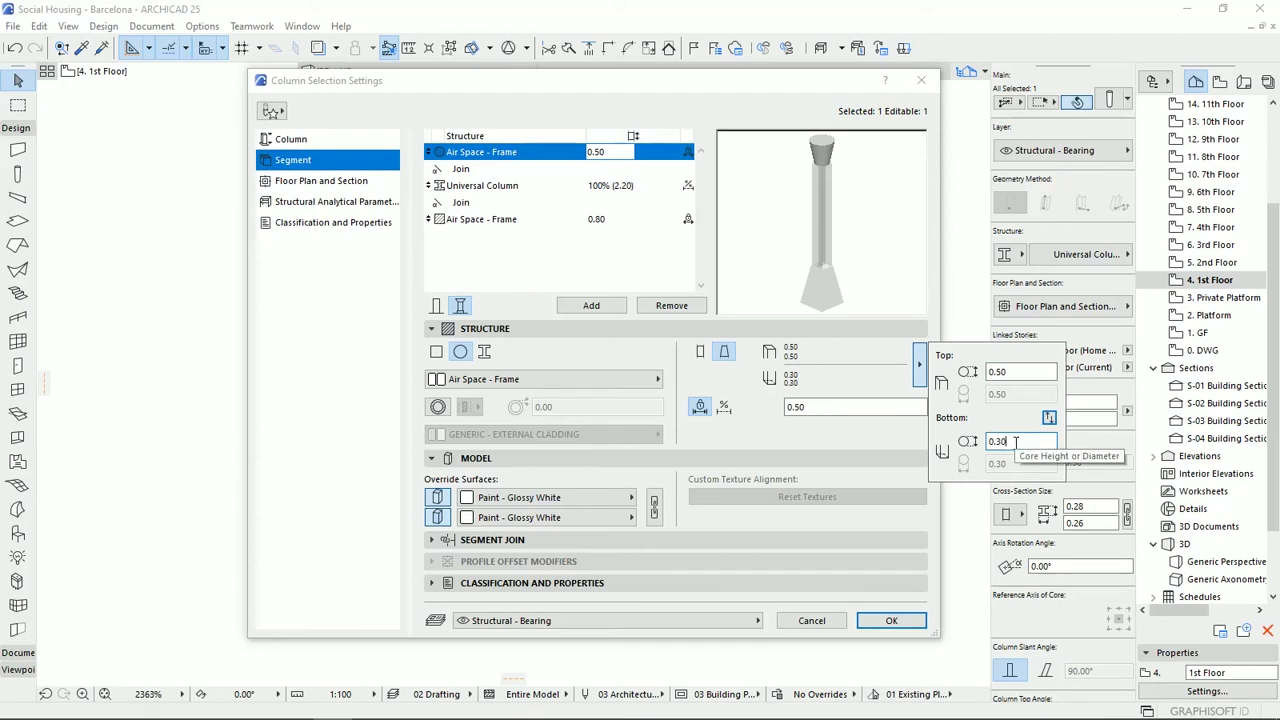
{"action": "left_click_drag", "start_coordinate": [1014, 442], "coordinate": [1001, 441]}
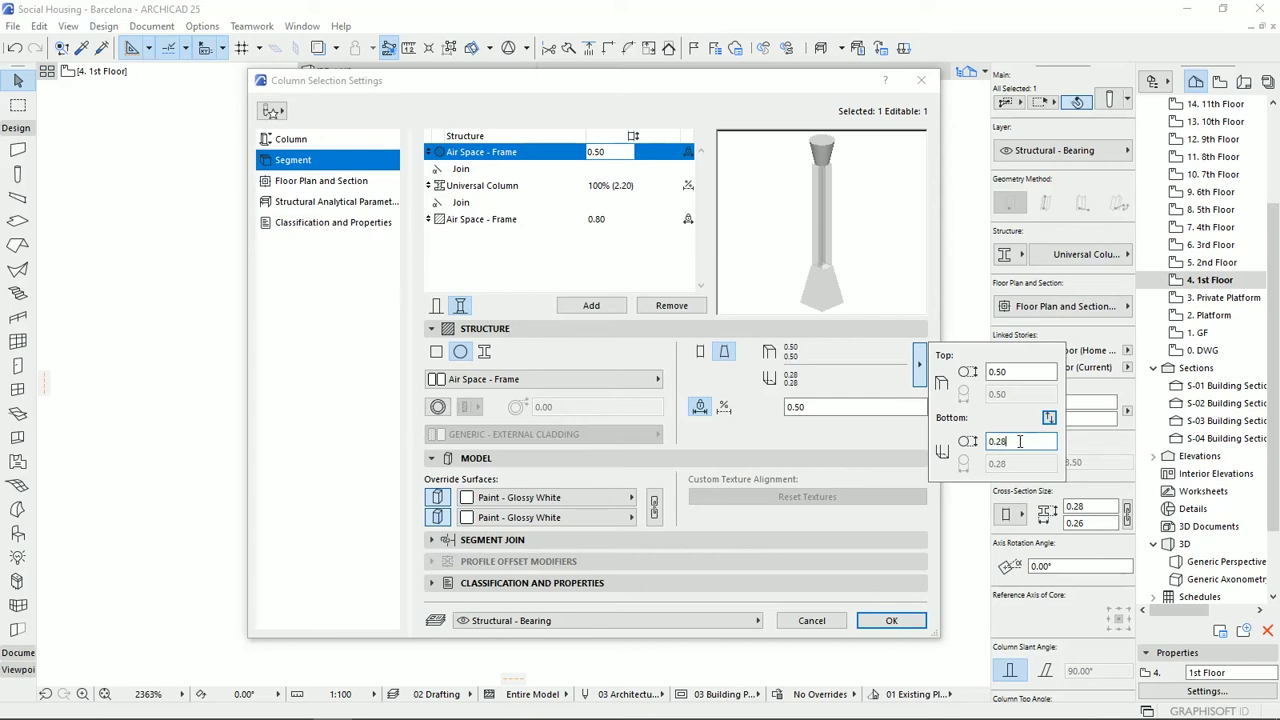
{"action": "type", "text": "3"}
{"action": "key", "text": "Return"}
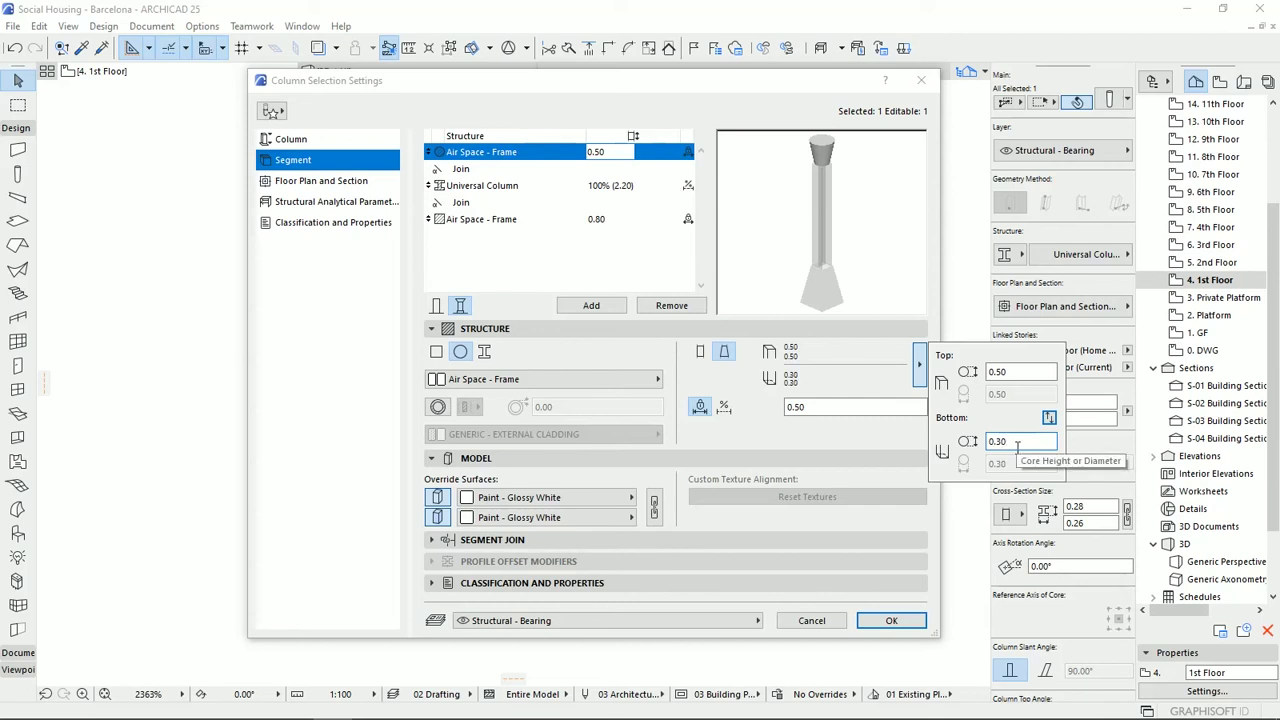
{"action": "left_click", "coordinate": [913, 621]}
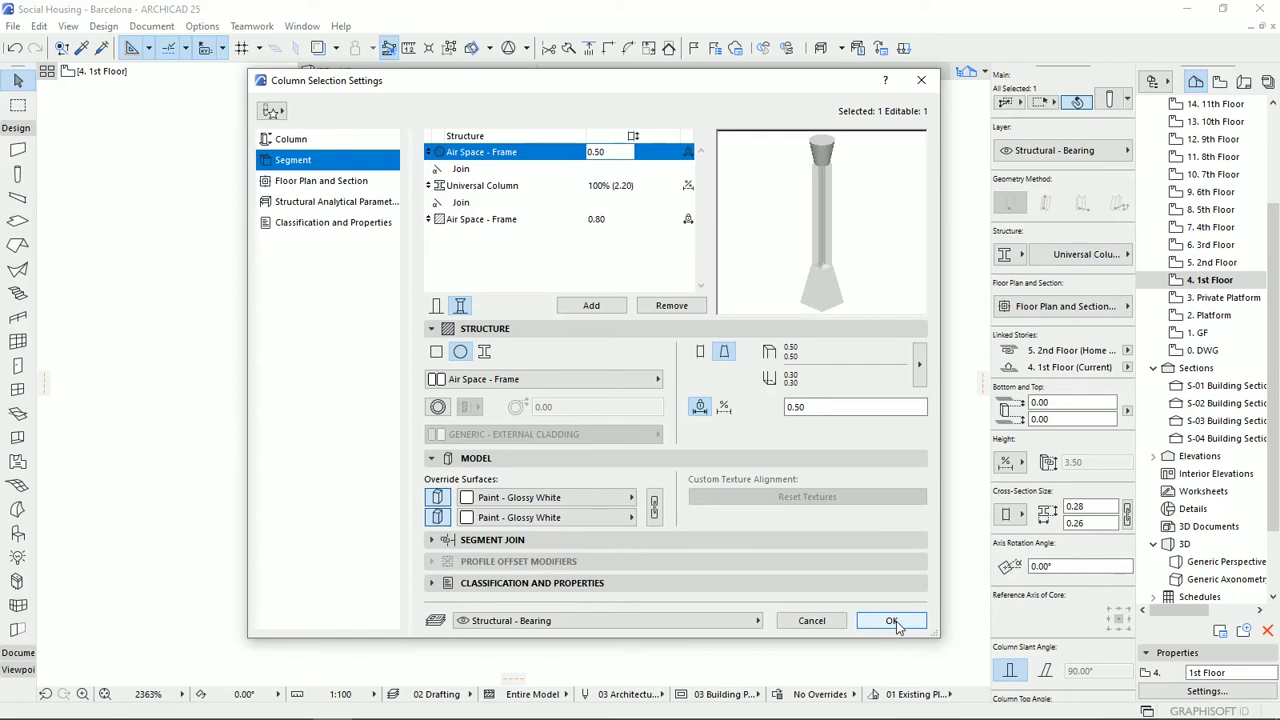
Apply the segment settings with OK and recentre the column in the plan.
{"action": "left_click", "coordinate": [893, 621]}
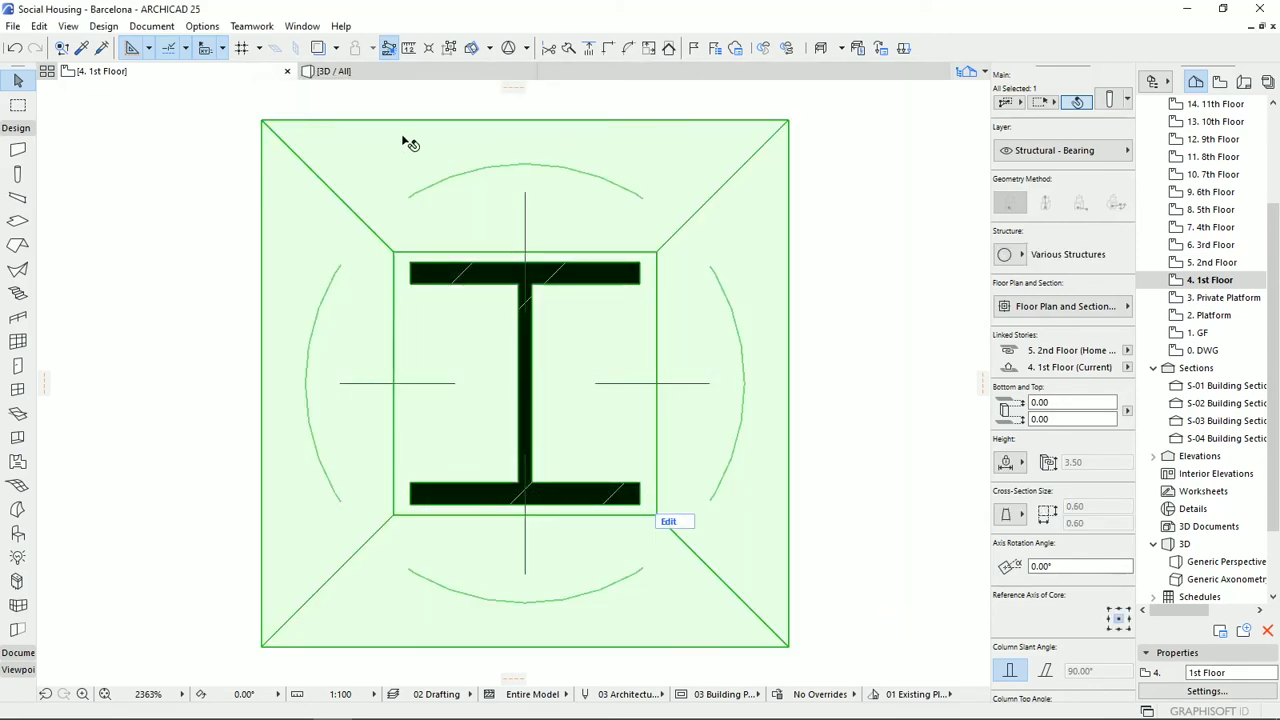
{"action": "scroll", "coordinate": [734, 451], "scroll_direction": "down", "scroll_amount": 4}
{"action": "middle_click_drag", "start_coordinate": [681, 300], "coordinate": [651, 348]}
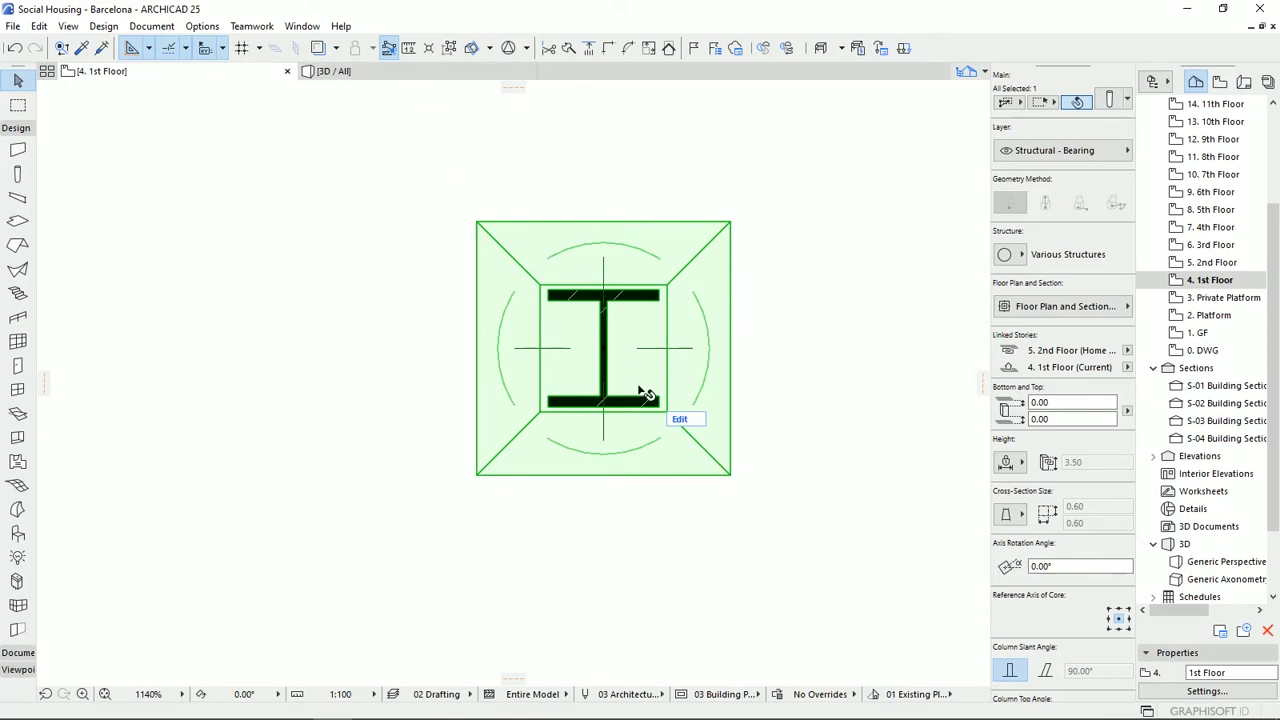
{"action": "scroll", "coordinate": [694, 544], "scroll_direction": "up", "scroll_amount": 2}
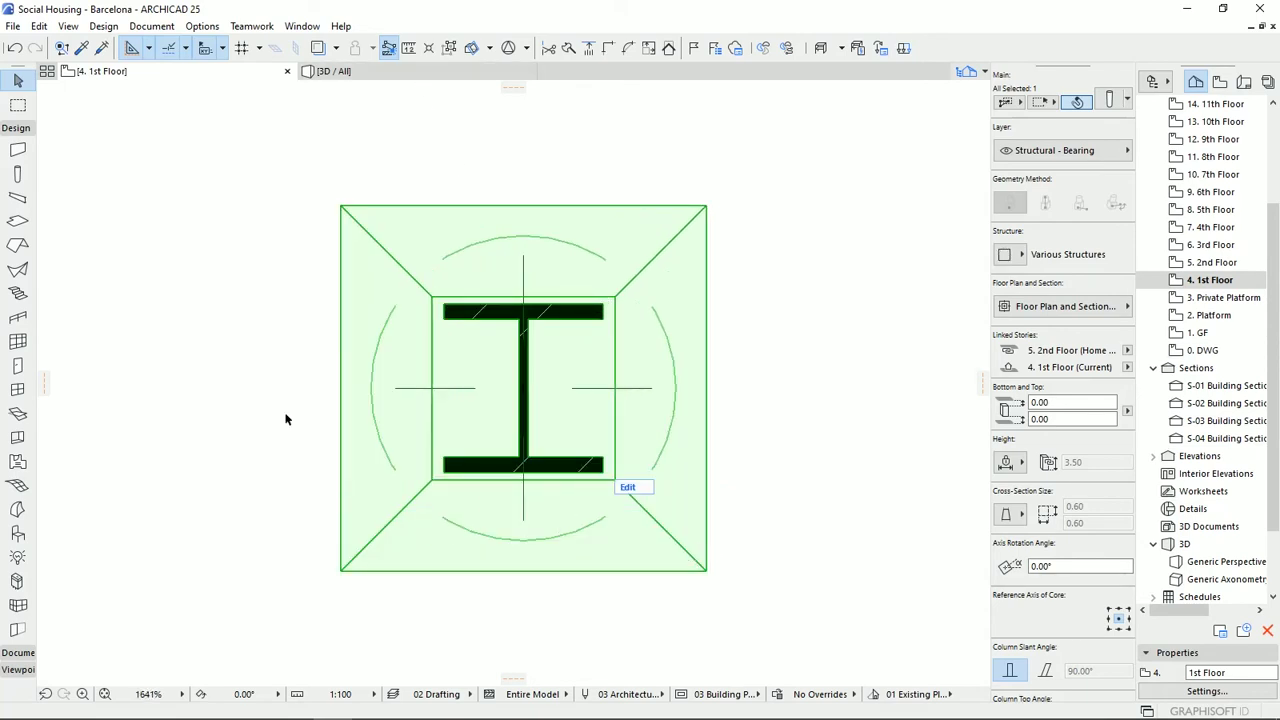
View the three-segment column in 3D, orbiting around it, and grab its top node to stretch.
{"action": "left_click", "coordinate": [397, 73]}
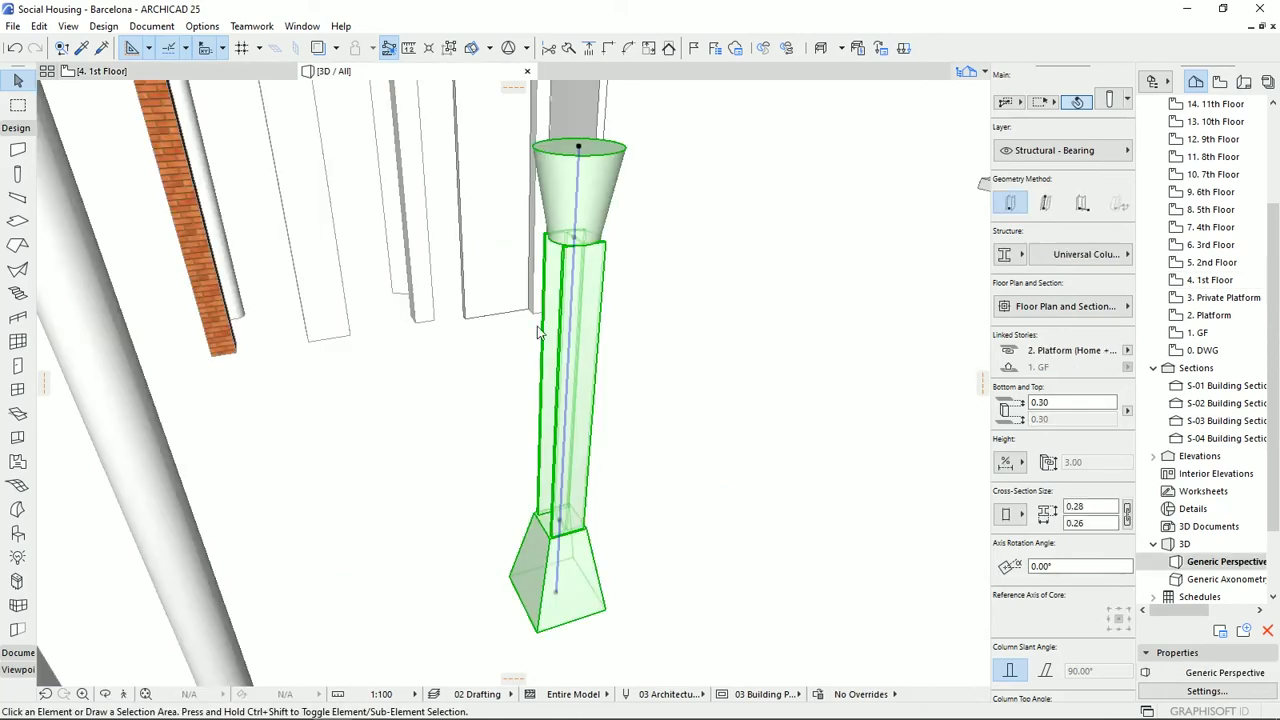
{"action": "left_click", "coordinate": [662, 509]}
{"action": "left_click", "coordinate": [585, 570]}
{"action": "middle_click_drag", "start_coordinate": [571, 651], "coordinate": [200, 577], "text": "shift"}
{"action": "middle_click_drag", "start_coordinate": [390, 580], "coordinate": [508, 584], "text": "shift"}
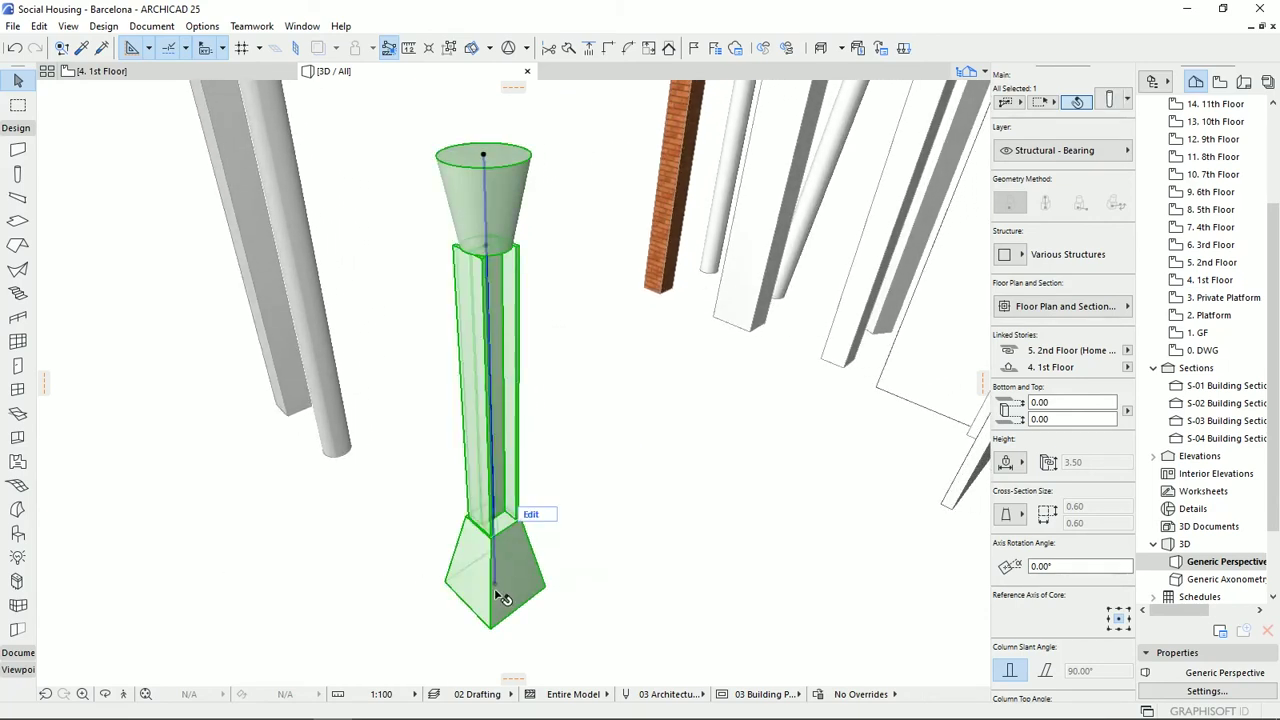
{"action": "left_click", "coordinate": [485, 157]}
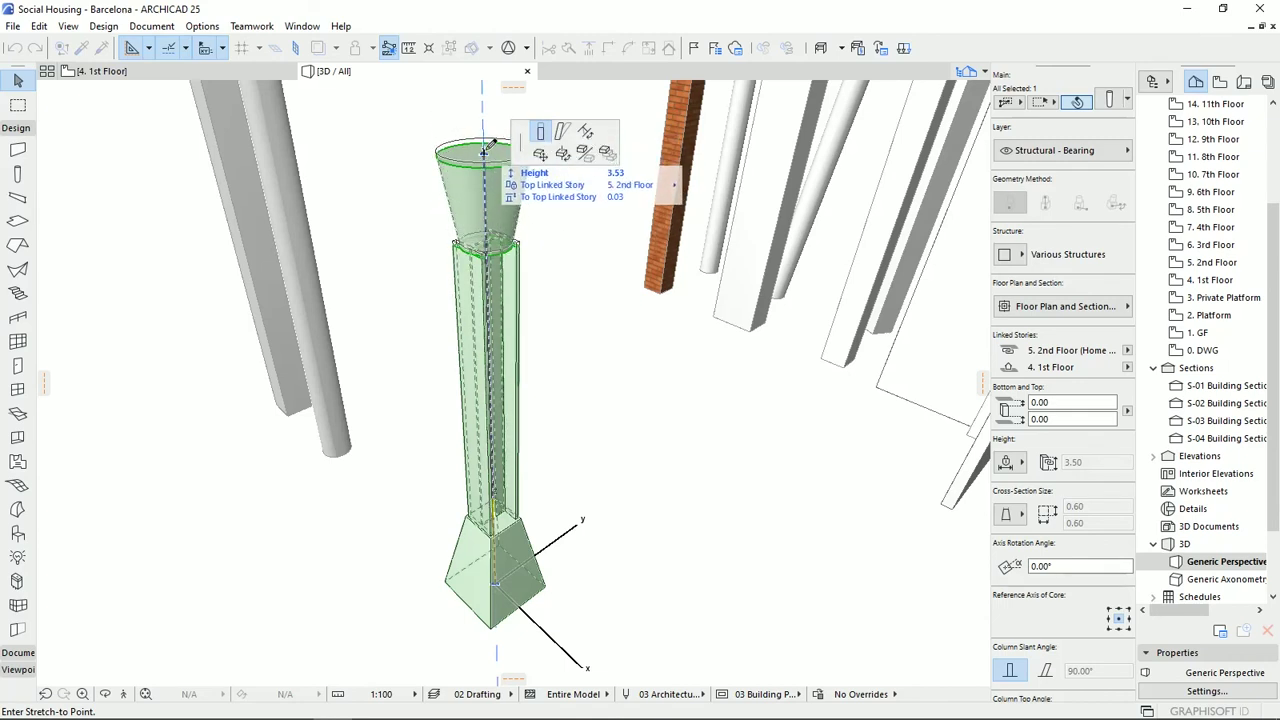
Make the three-segment column slanted with a 60° slant angle and check it in 3D.
{"action": "middle_click_drag", "start_coordinate": [484, 152], "coordinate": [433, 122], "text": "shift"}
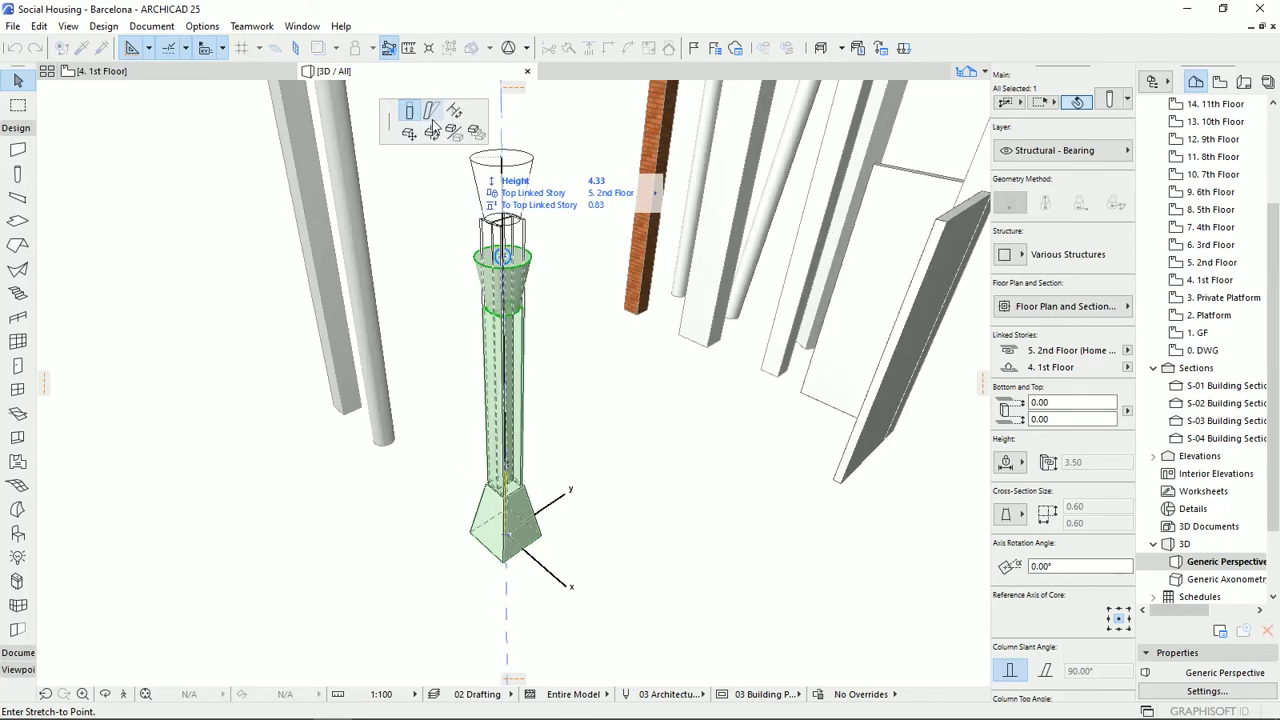
{"action": "left_click", "coordinate": [431, 114]}
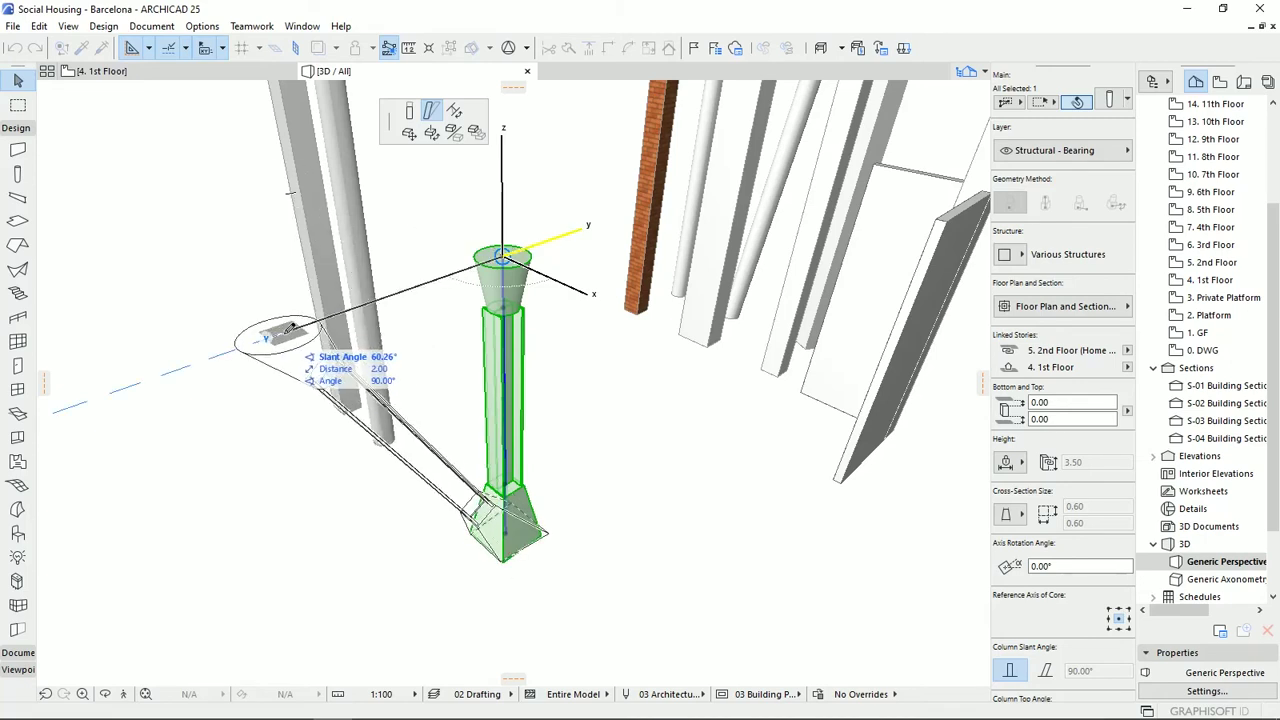
{"action": "type", "text": "60"}
{"action": "key", "text": "Return"}
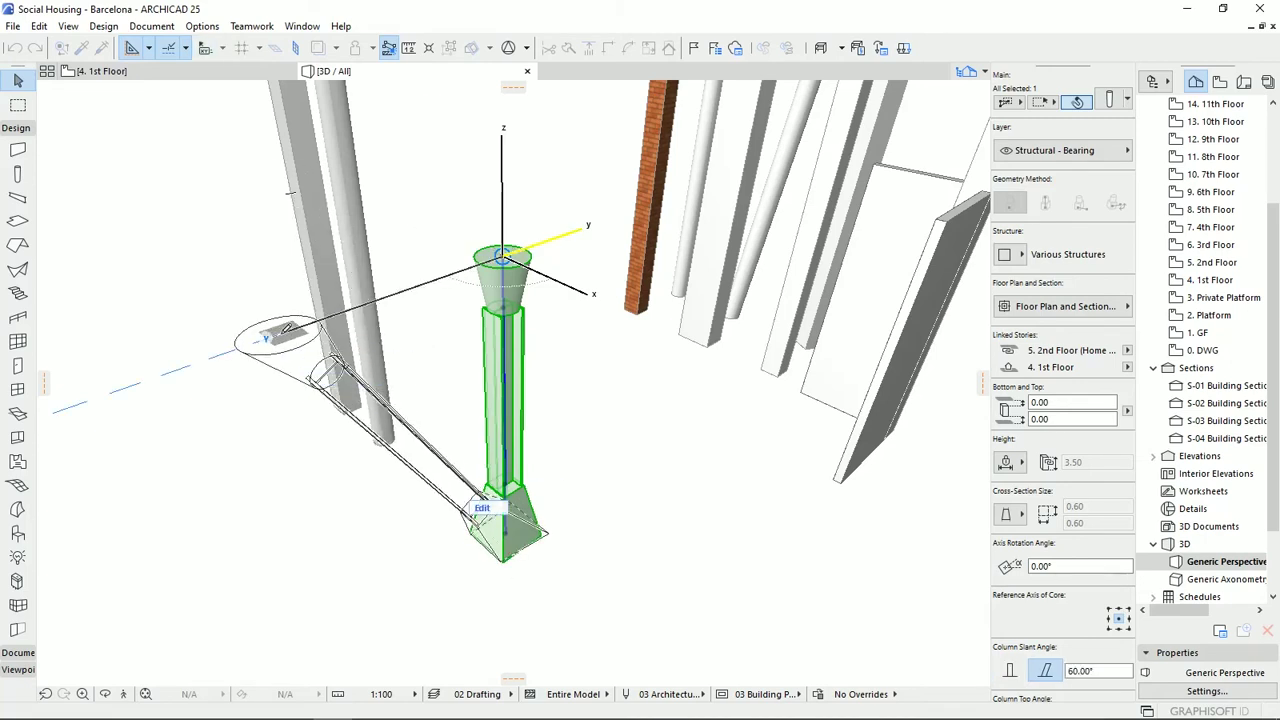
{"action": "middle_click_drag", "start_coordinate": [456, 543], "coordinate": [514, 489], "text": "shift"}
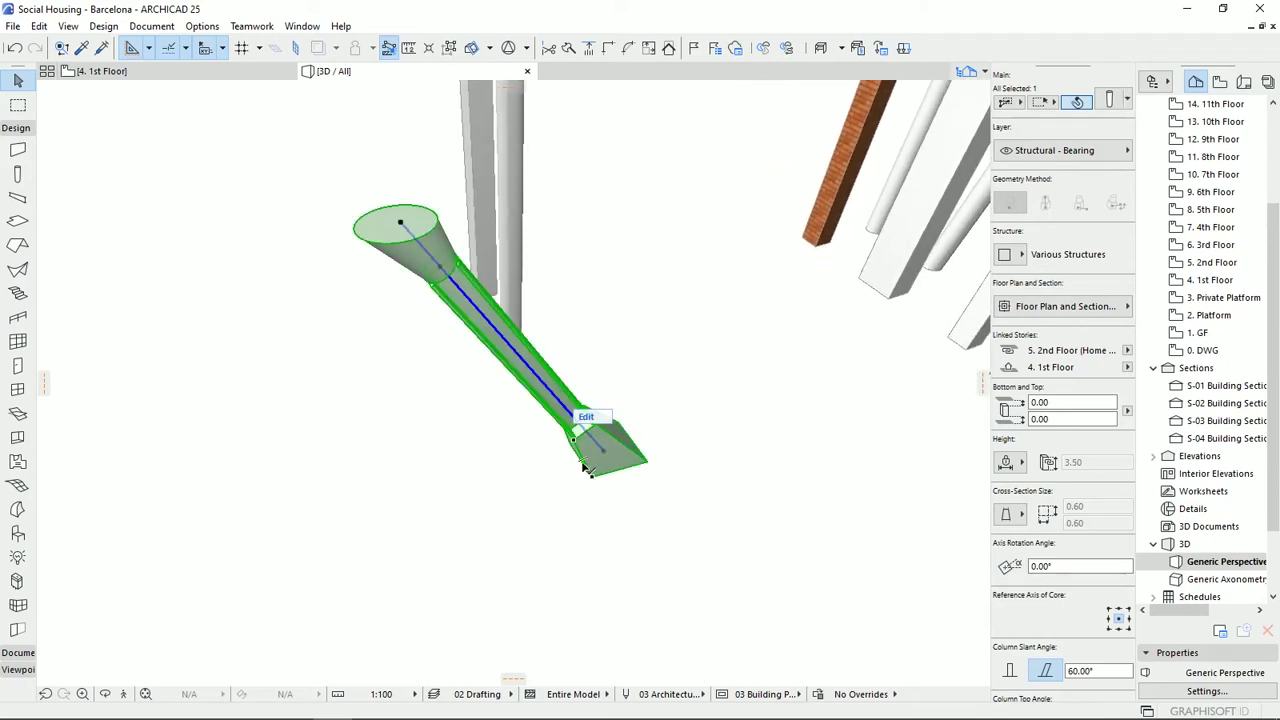
Try rotating the column's top-end joint by 90°, then undo that rotation.
{"action": "left_click", "coordinate": [403, 222]}
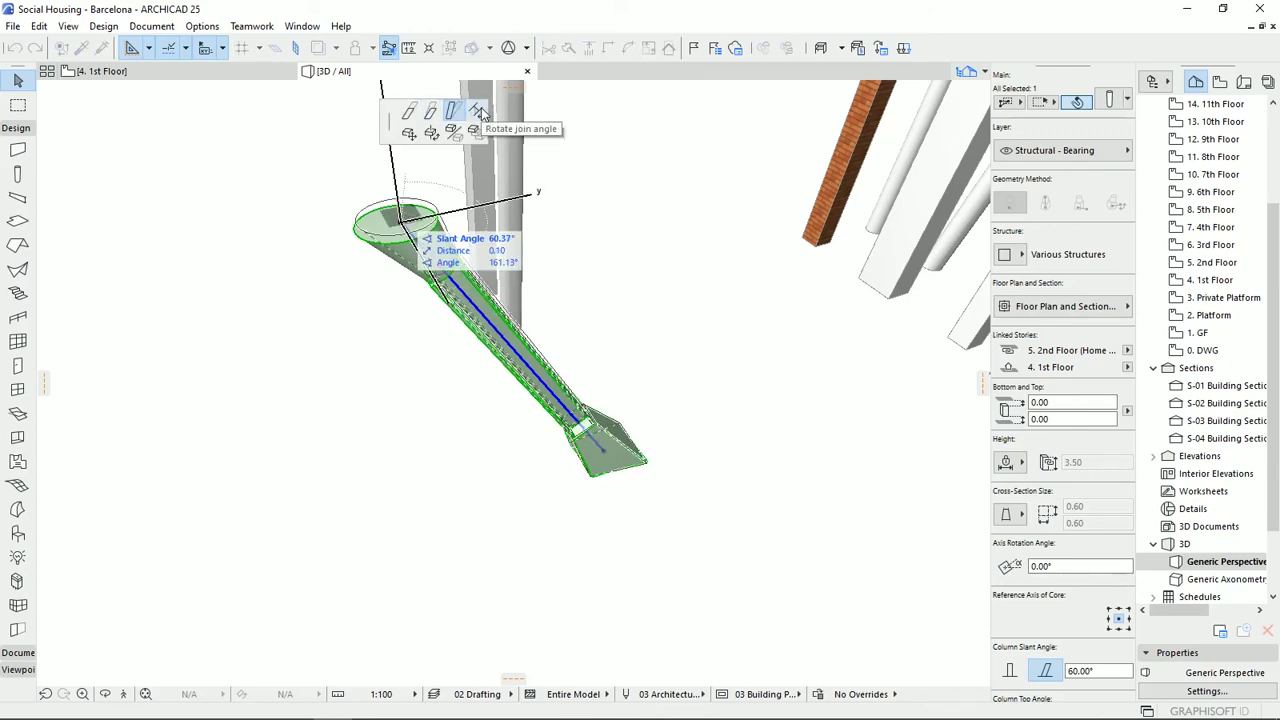
{"action": "left_click", "coordinate": [478, 112]}
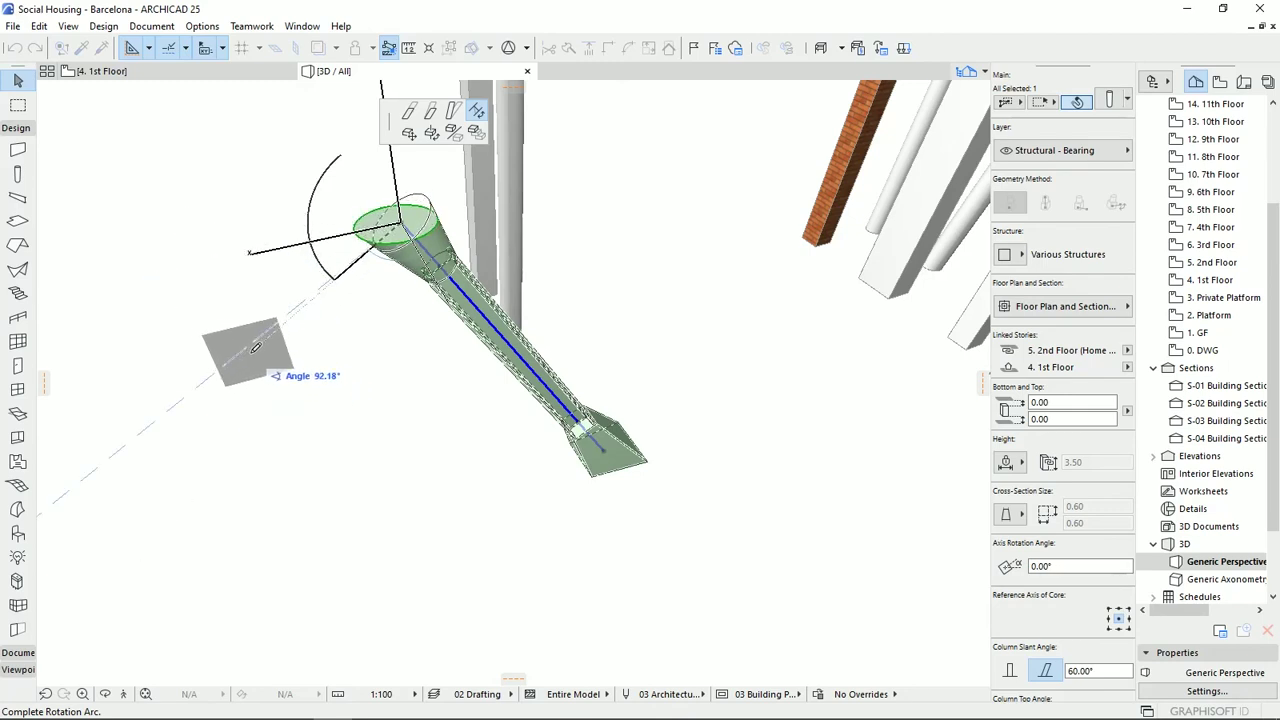
{"action": "type", "text": "90"}
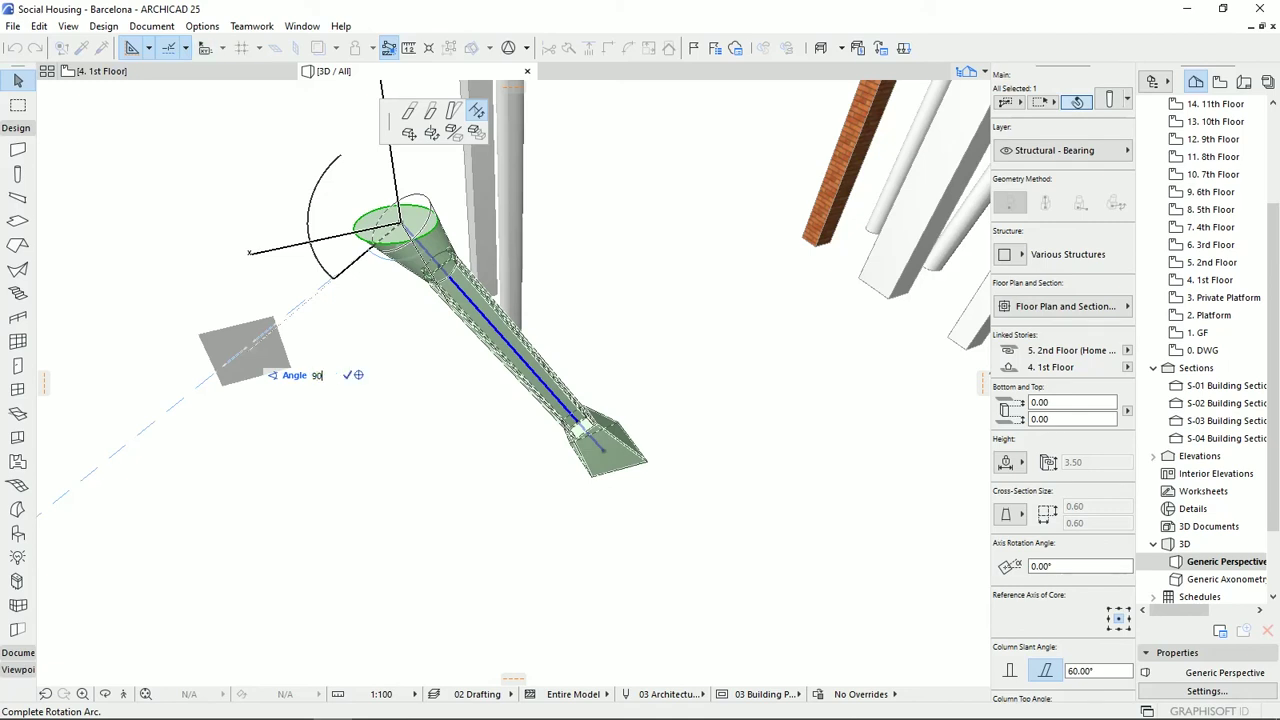
{"action": "key", "text": "Return"}
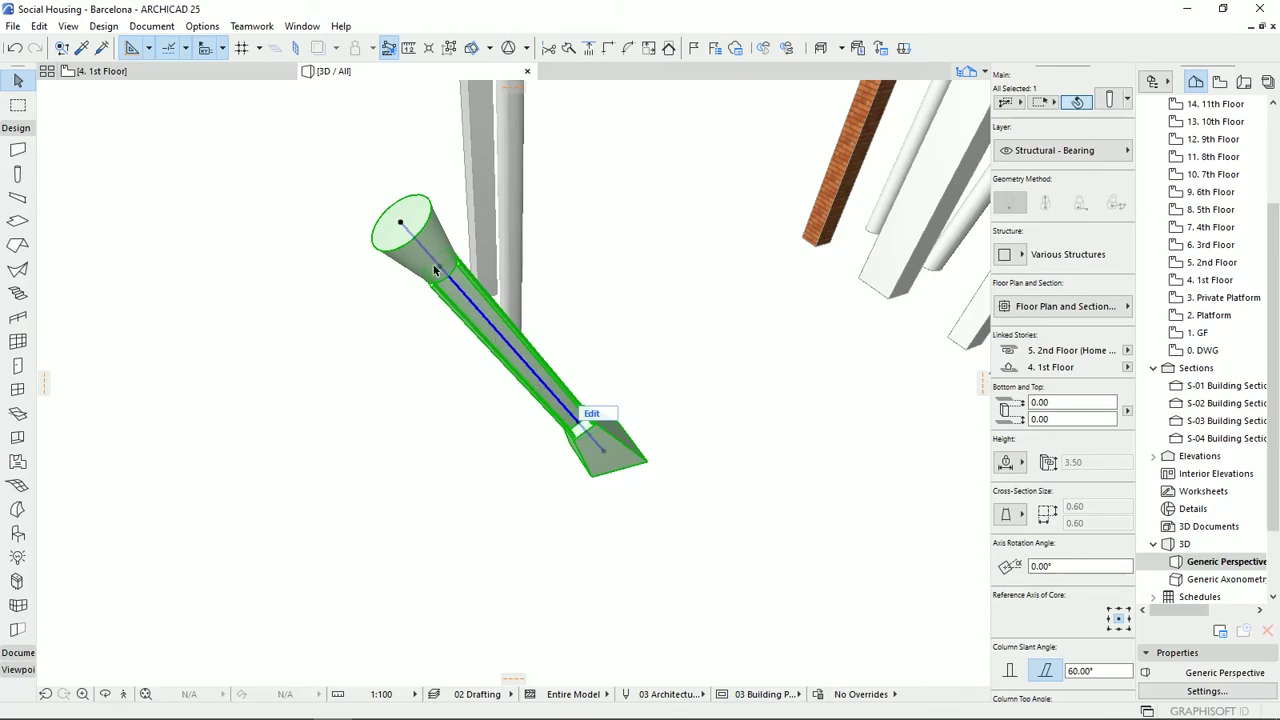
{"action": "middle_click_drag", "start_coordinate": [450, 263], "coordinate": [399, 287], "text": "shift"}
{"action": "key", "text": "ctrl+z"}
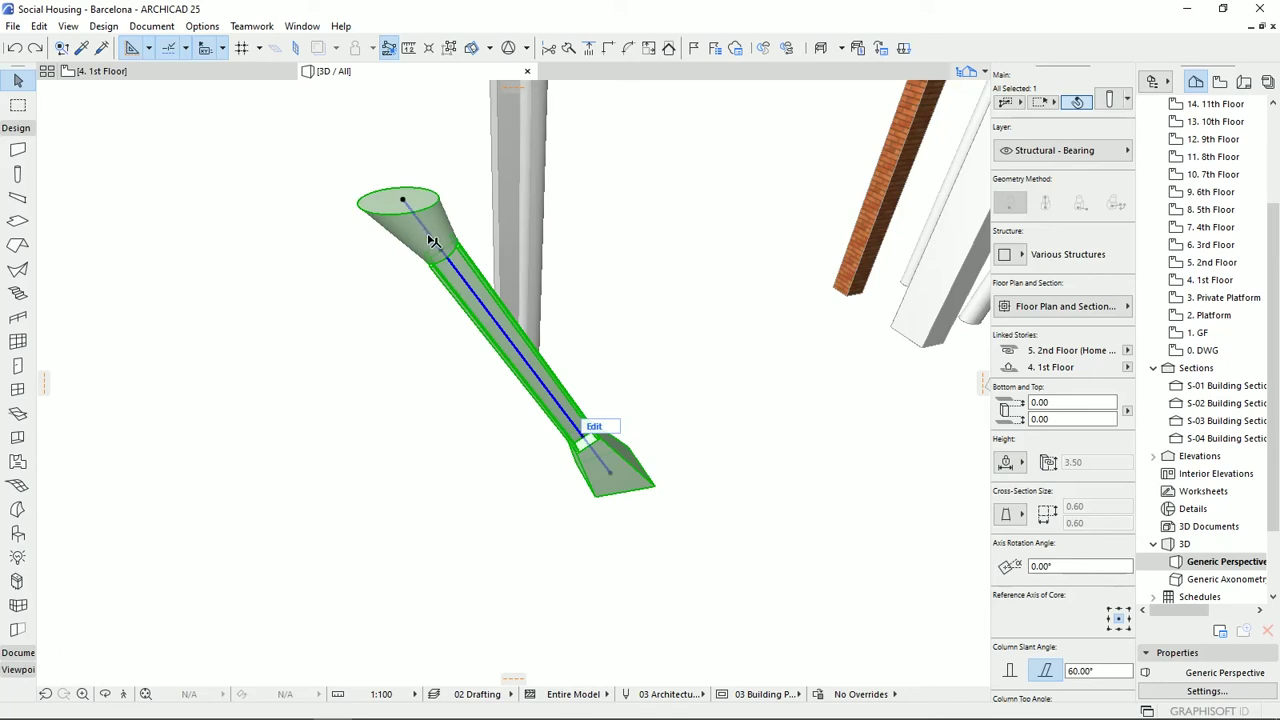
Rotate the top-end joint angle to 60° instead, leaving the lower end unchanged.
{"action": "left_click", "coordinate": [444, 256]}
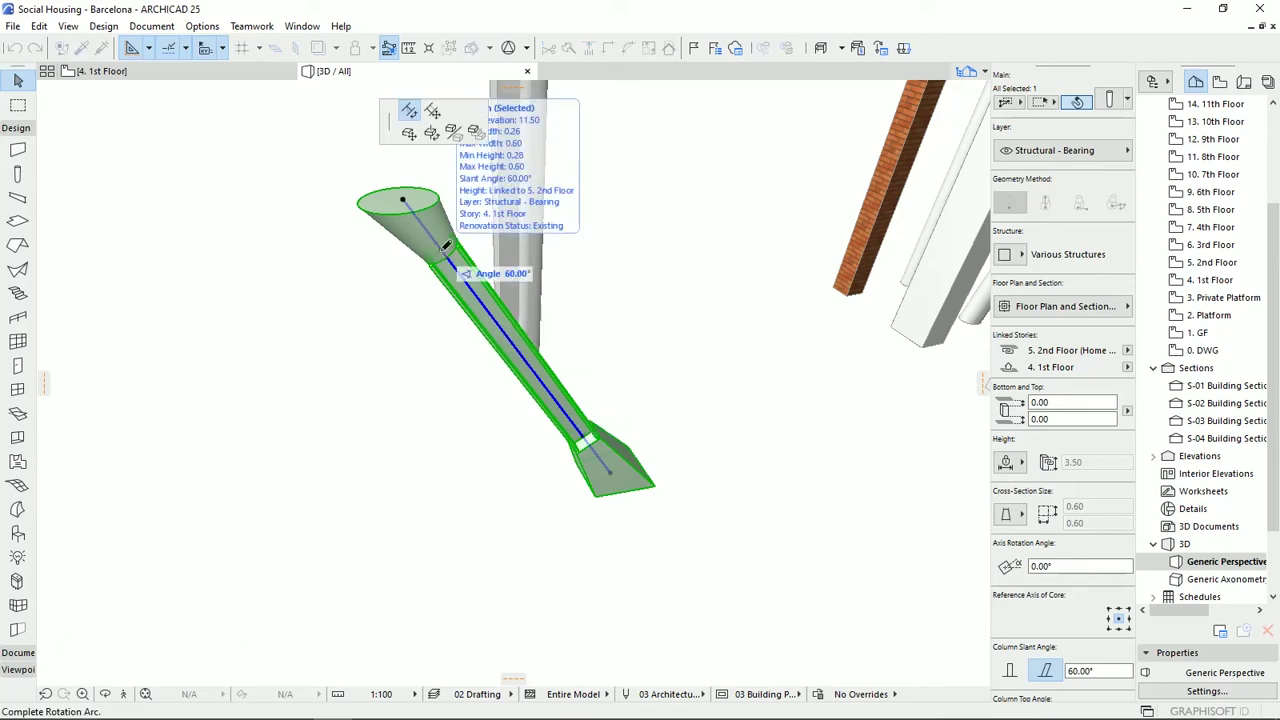
{"action": "scroll", "coordinate": [444, 244], "scroll_direction": "up", "scroll_amount": 2}
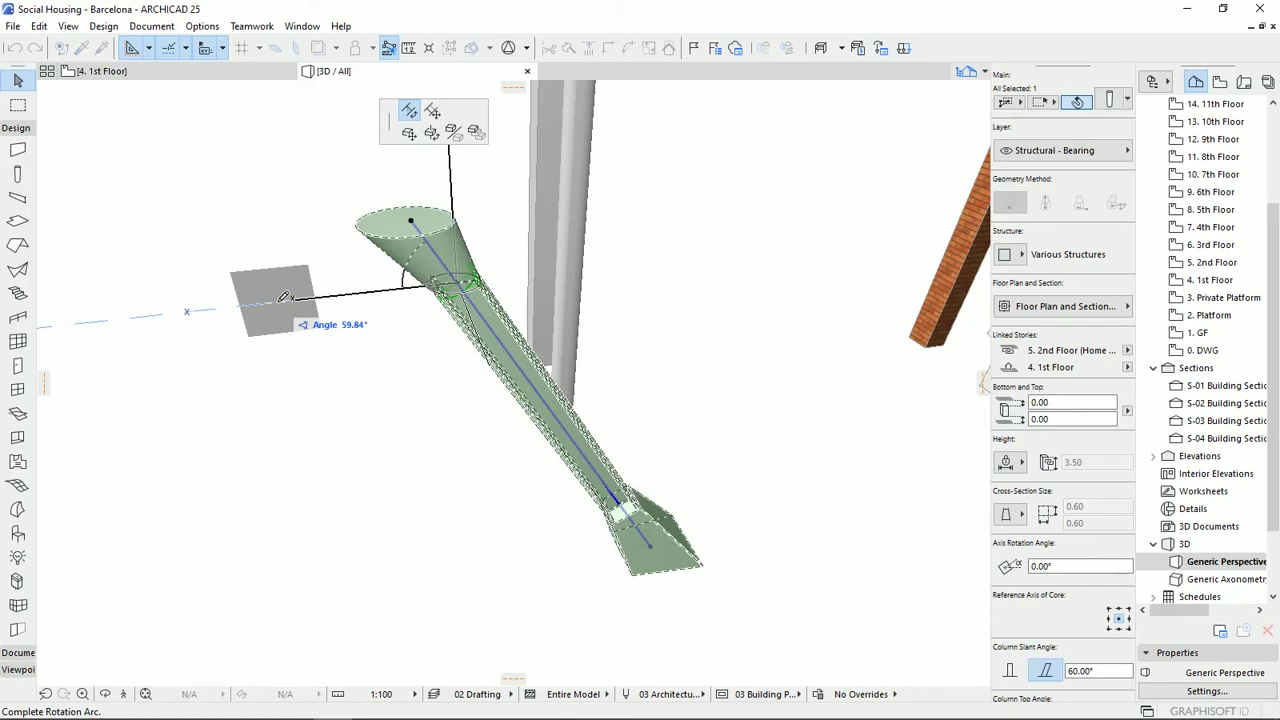
{"action": "type", "text": "60"}
{"action": "key", "text": "Return"}
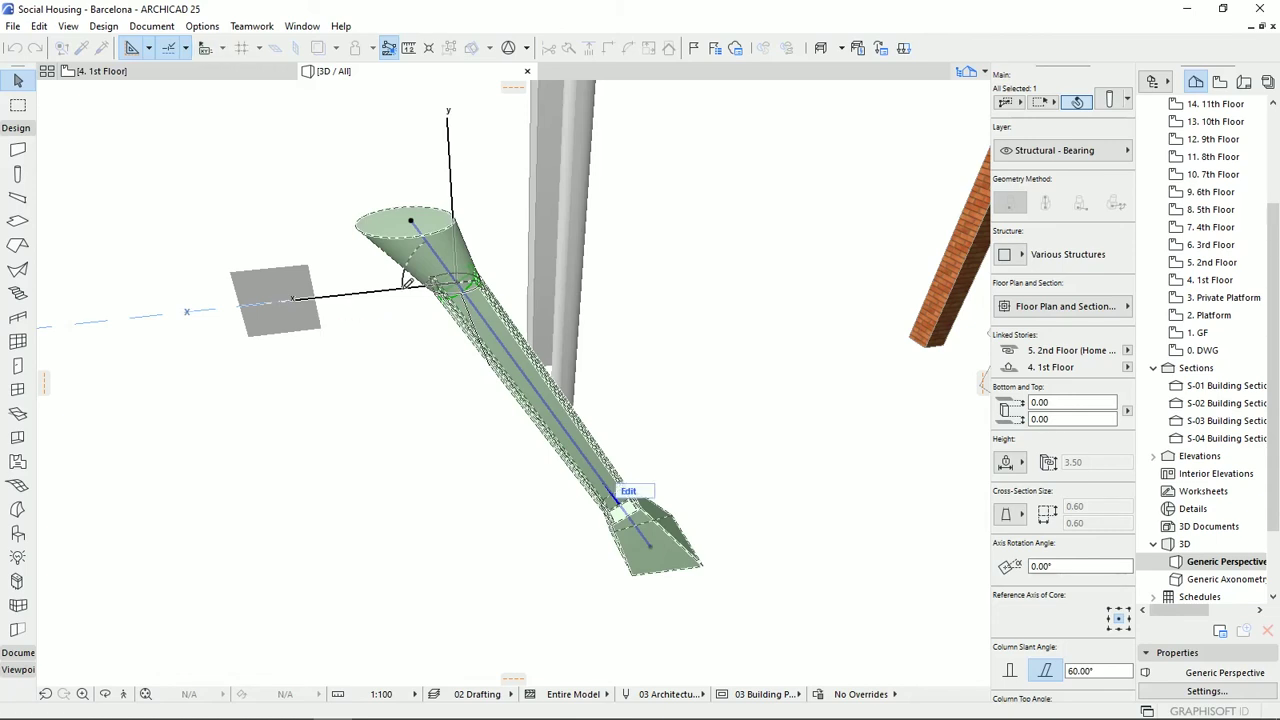
{"action": "left_click", "coordinate": [622, 512]}
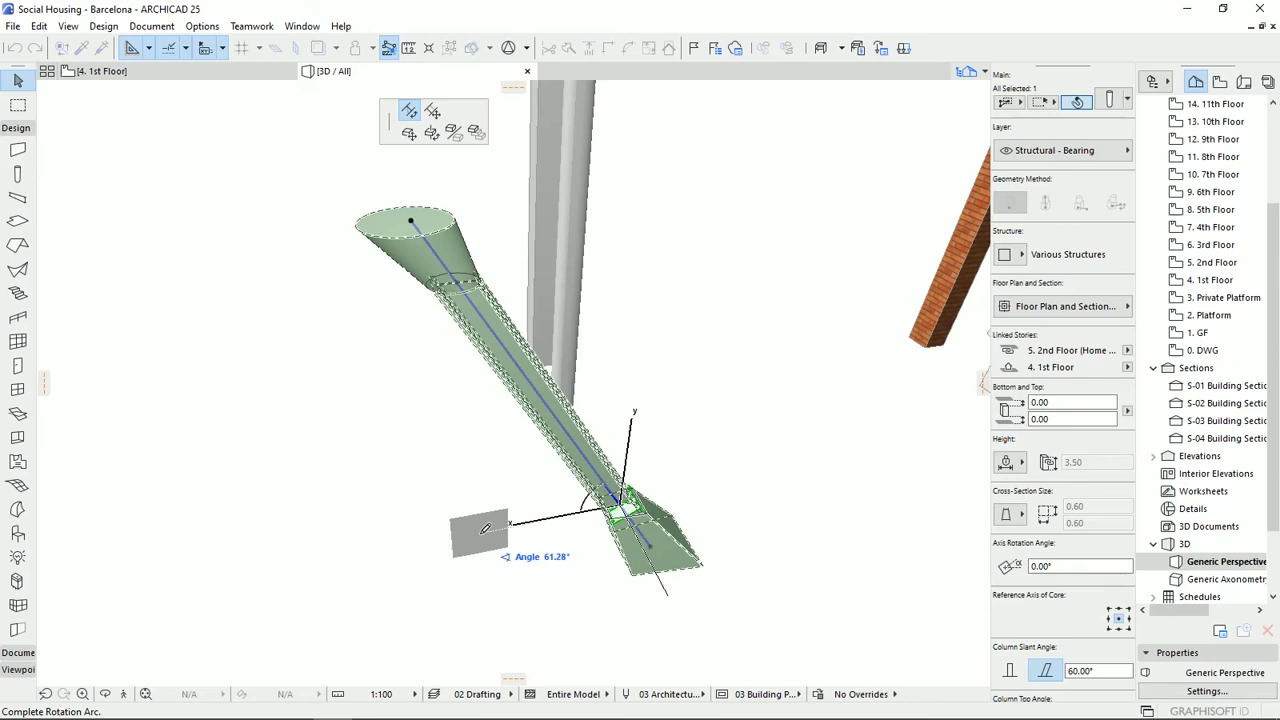
{"action": "key", "text": "Escape"}
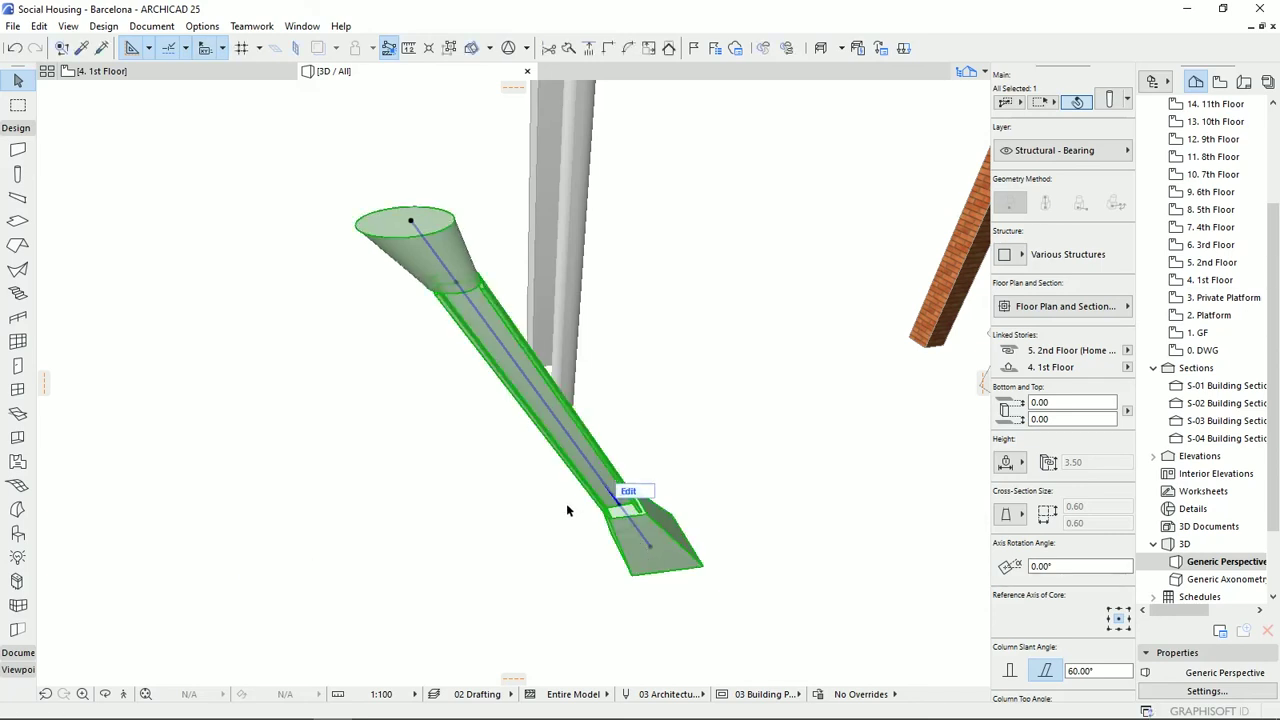
{"action": "left_click_drag", "start_coordinate": [670, 546], "coordinate": [802, 424]}
Cancel the started column move and return to the 4. 1st Floor plan.
{"action": "mouse_move", "coordinate": [600, 440]}
{"action": "left_mouse_down"}
{"action": "mouse_move", "coordinate": [514, 434]}
{"action": "mouse_move", "coordinate": [603, 429]}
{"action": "left_mouse_up"}
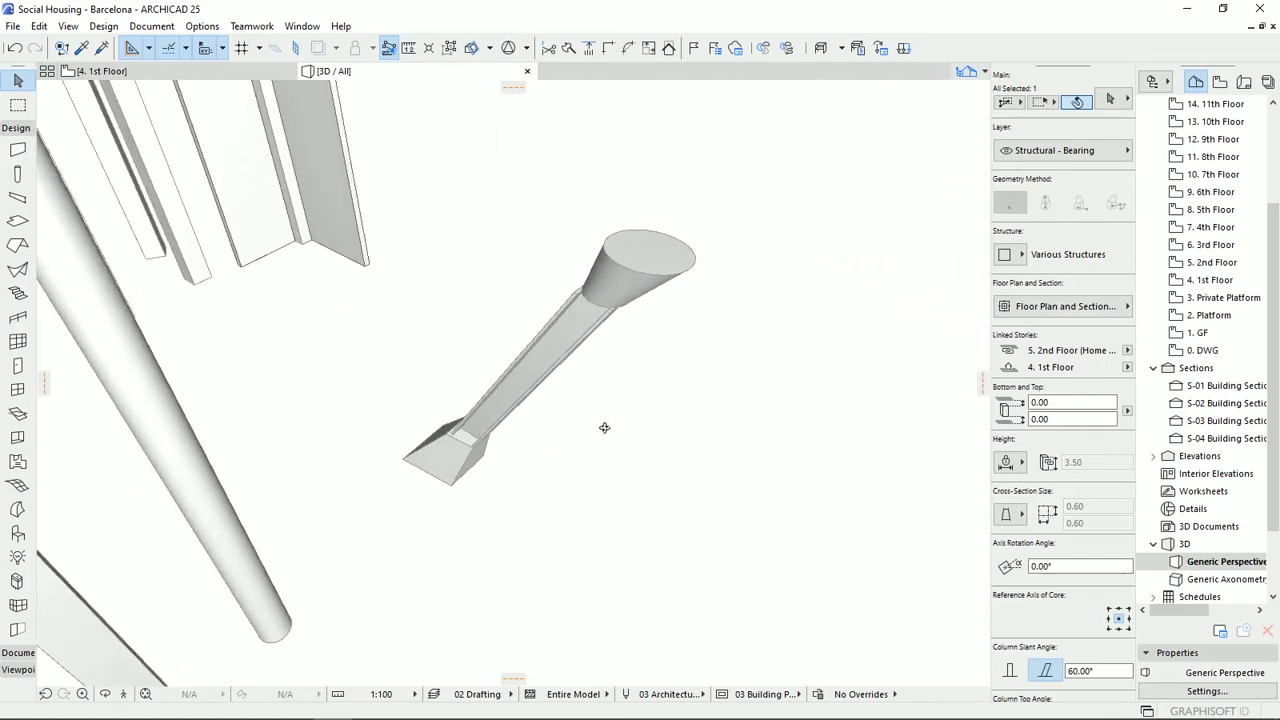
{"action": "left_click", "coordinate": [549, 356]}
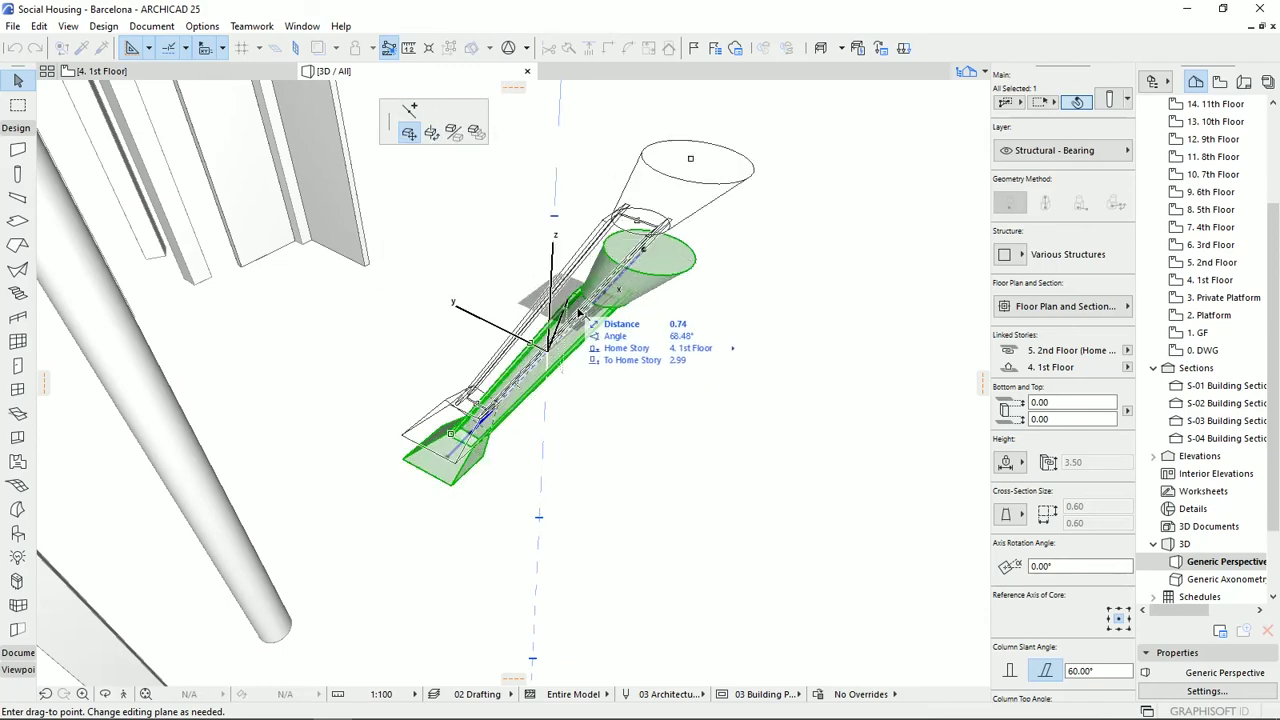
{"action": "key", "text": "Escape"}
{"action": "left_click", "coordinate": [100, 71]}
Move the slanted column up and to the right with Ctrl+D, using reference and destination points.
{"action": "scroll", "coordinate": [500, 482], "scroll_direction": "down", "scroll_amount": 3}
{"action": "scroll", "coordinate": [513, 470], "scroll_direction": "down", "scroll_amount": 5}
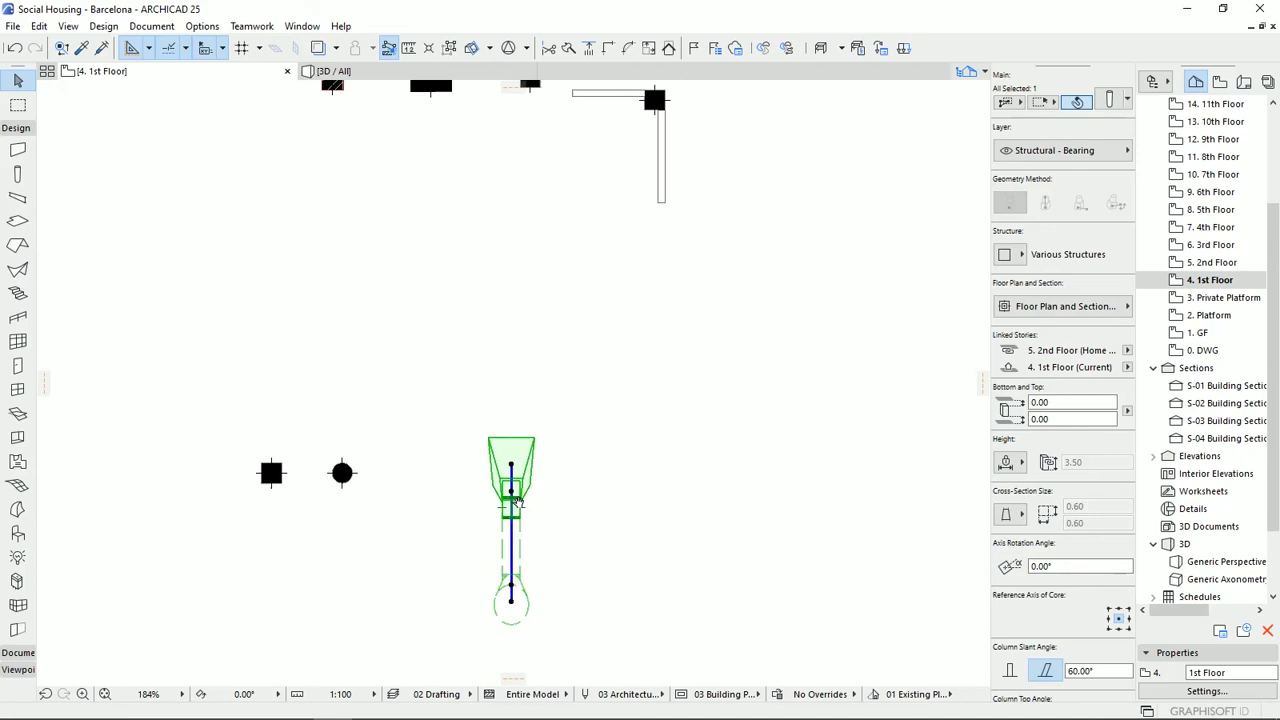
{"action": "left_click", "coordinate": [557, 471]}
{"action": "left_click", "coordinate": [528, 369]}
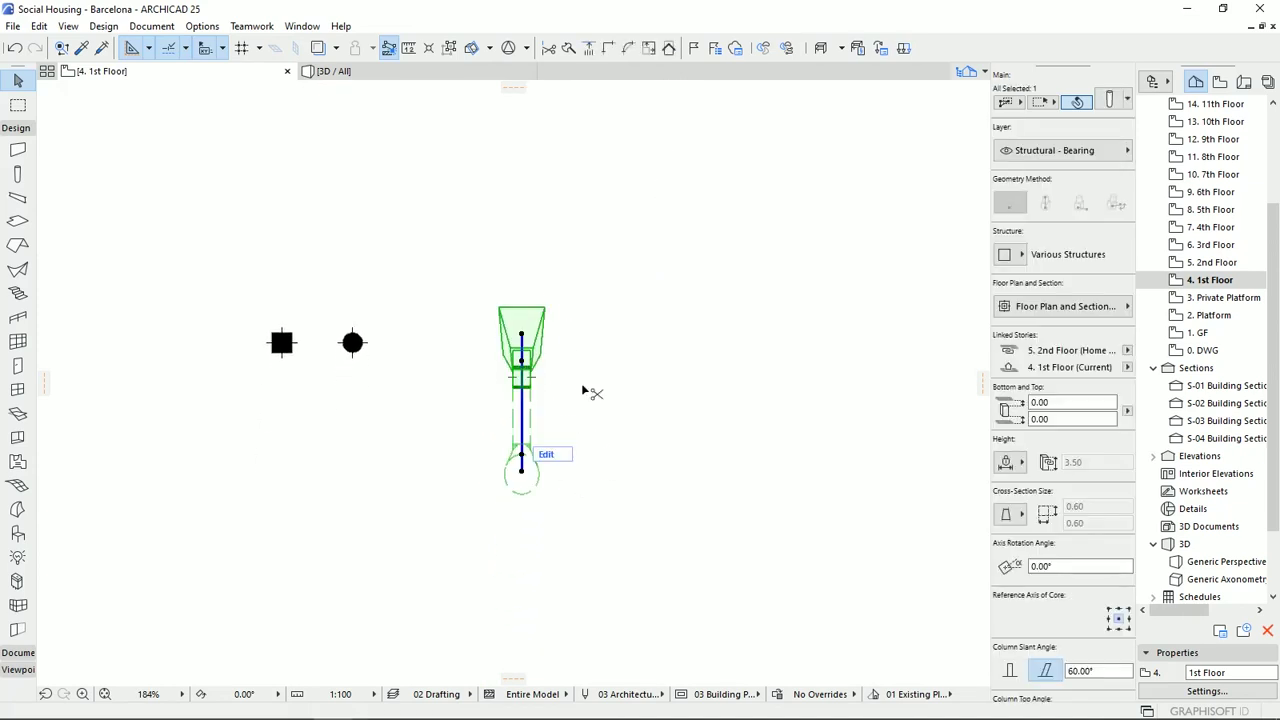
{"action": "key", "text": "ctrl+d"}
{"action": "left_click", "coordinate": [526, 366]}
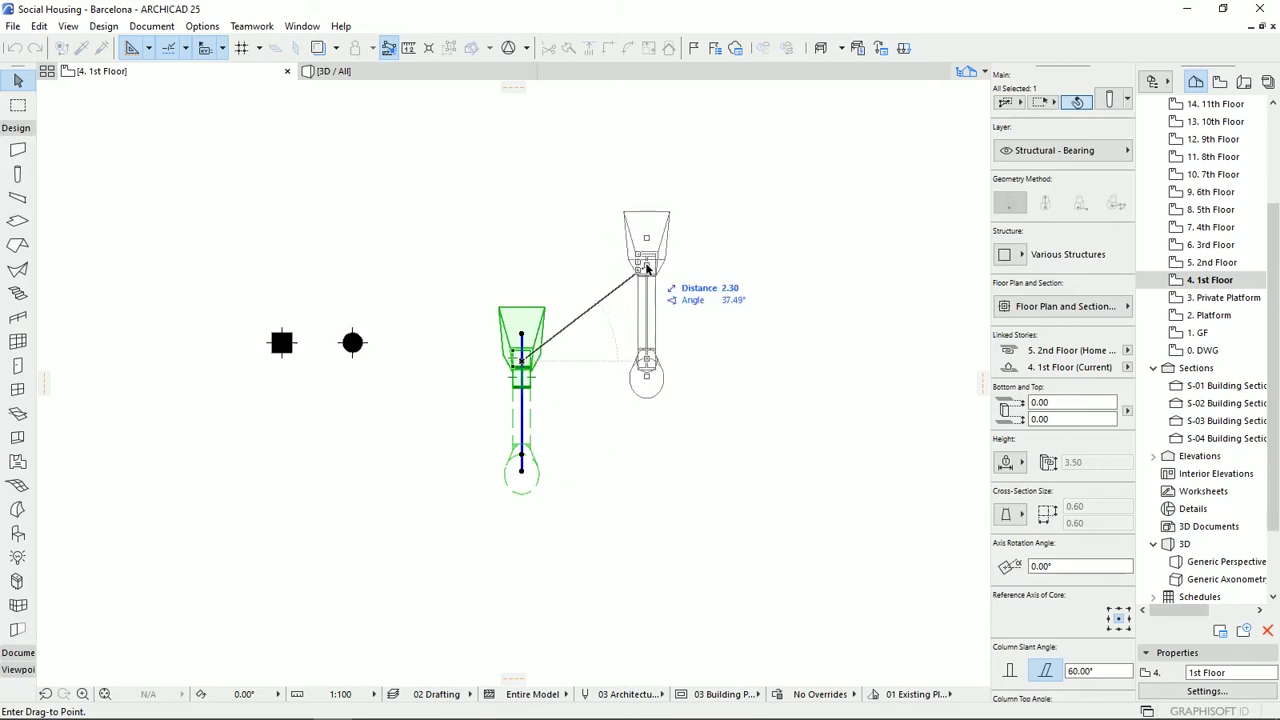
{"action": "scroll", "coordinate": [660, 290], "scroll_direction": "down", "scroll_amount": 3}
{"action": "middle_click_drag", "start_coordinate": [663, 263], "coordinate": [405, 343]}
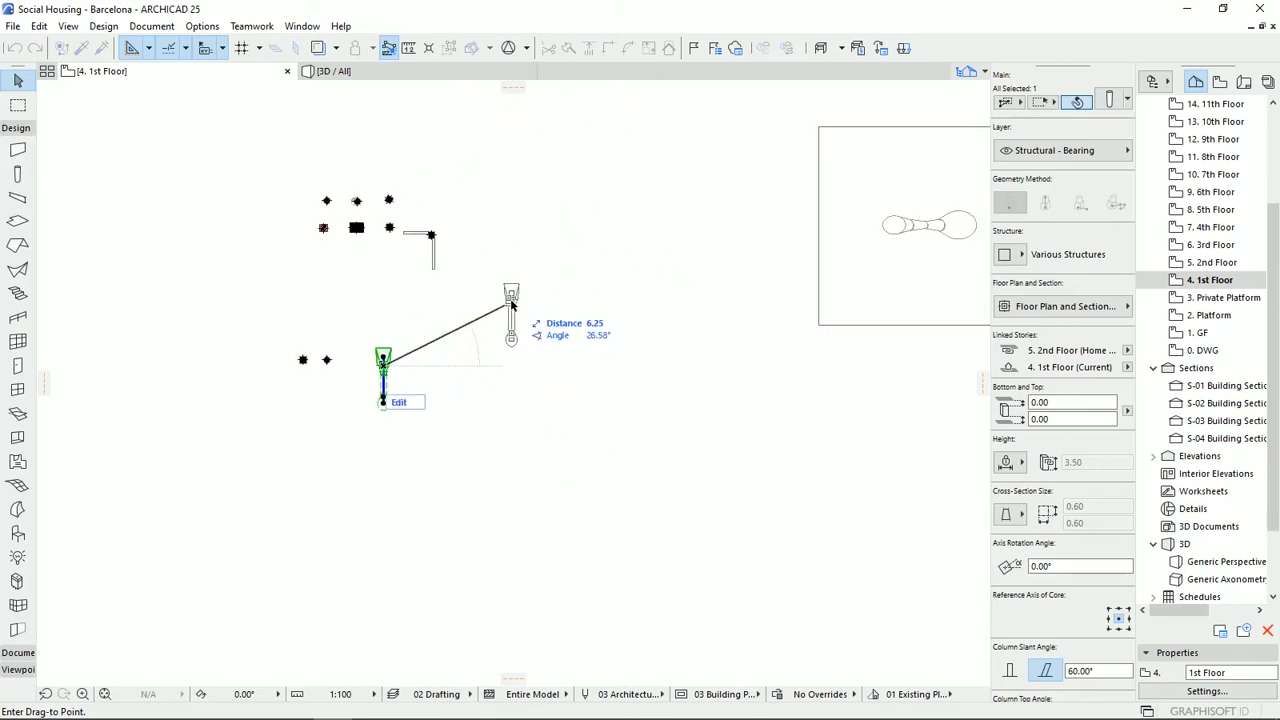
{"action": "left_click", "coordinate": [557, 266]}
Set the slanted column's Floor Plan Display to Outlines Only in the Info Box.
{"action": "scroll", "coordinate": [560, 268], "scroll_direction": "up", "scroll_amount": 5}
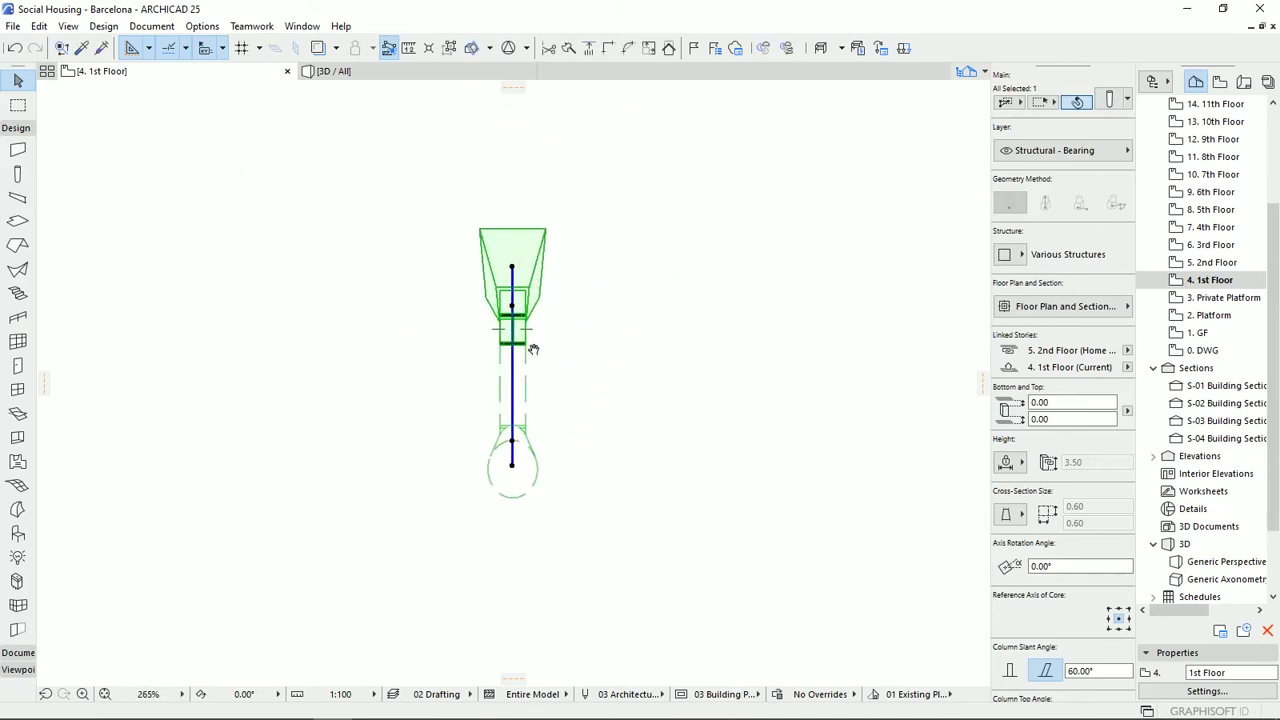
{"action": "left_click", "coordinate": [590, 436]}
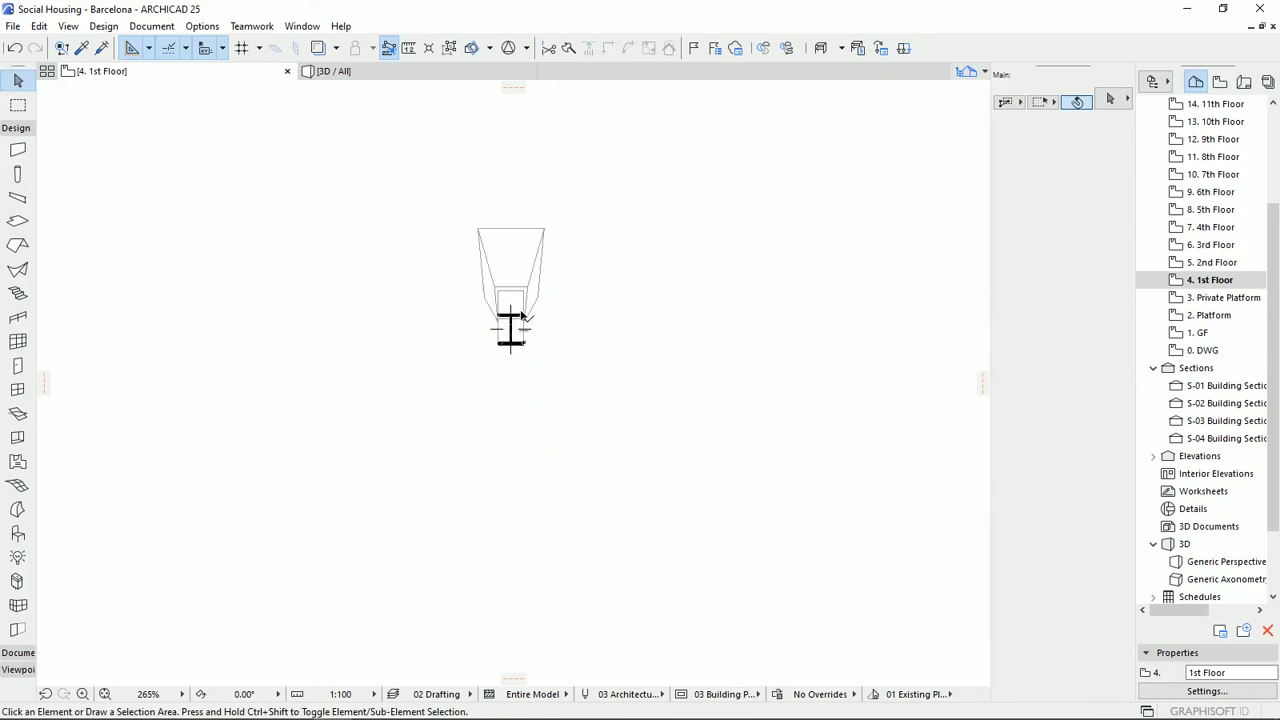
{"action": "left_click", "coordinate": [530, 443]}
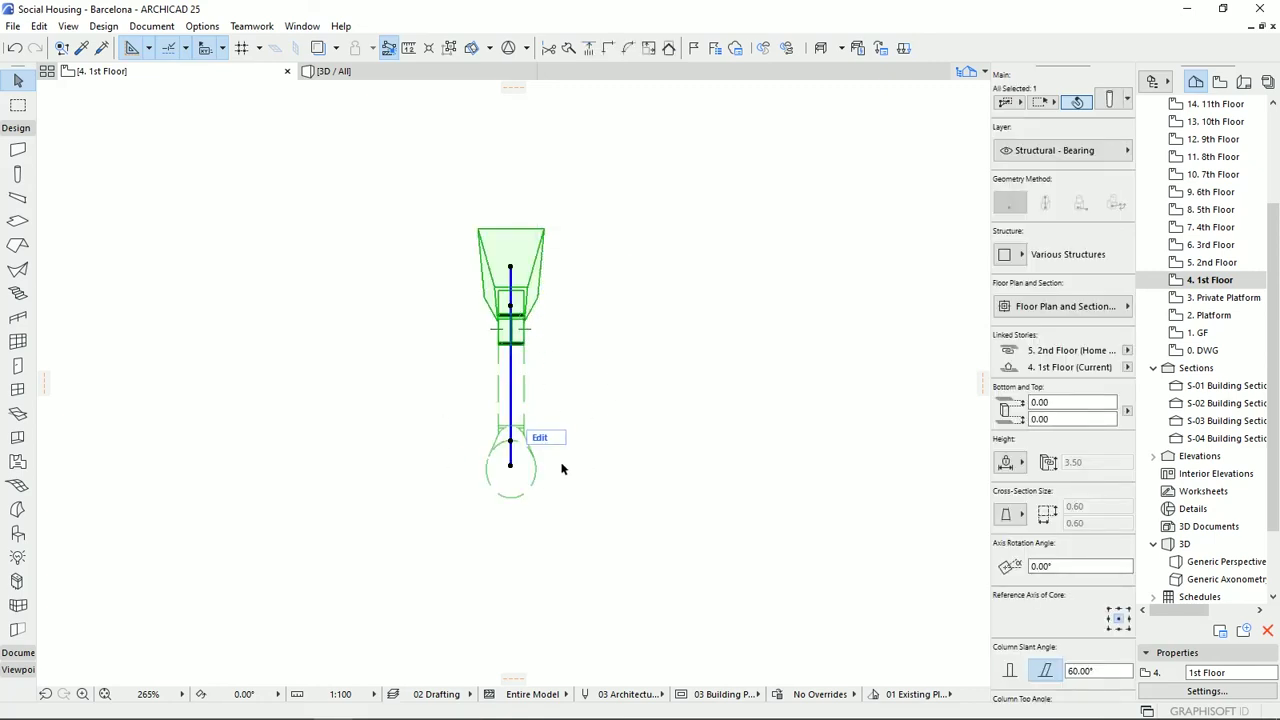
{"action": "left_click", "coordinate": [461, 458]}
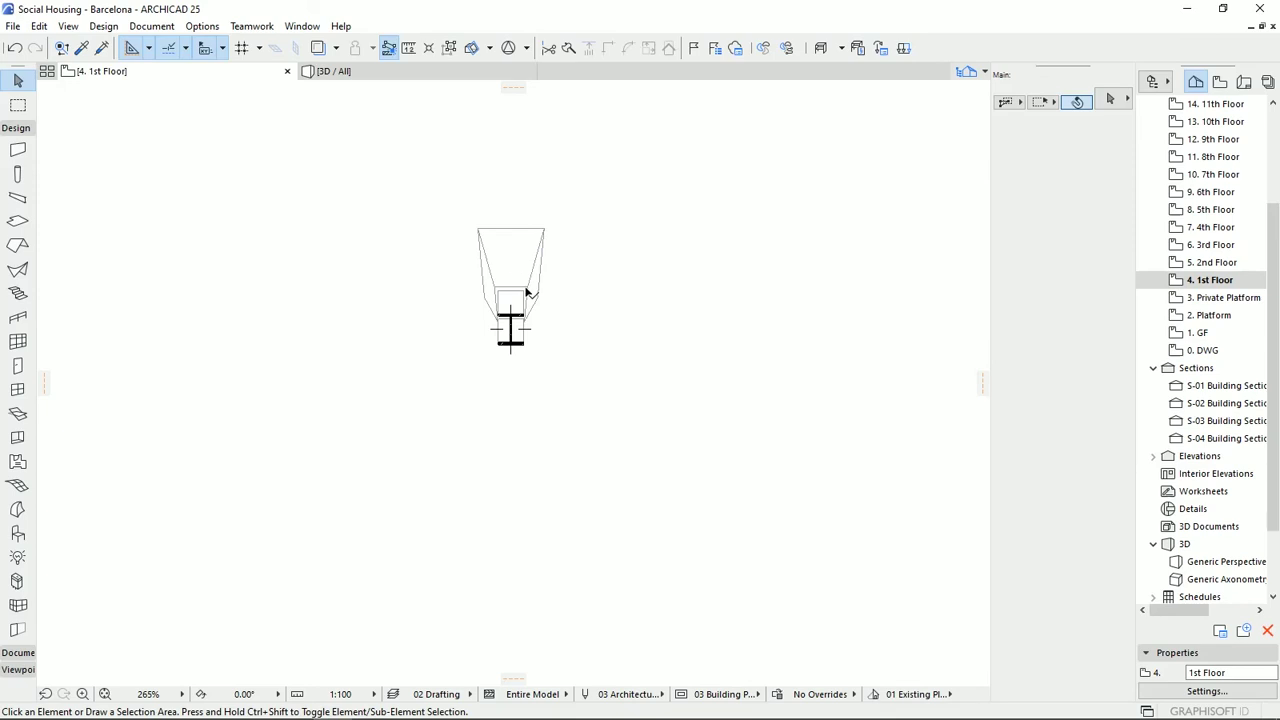
{"action": "left_click", "coordinate": [517, 268]}
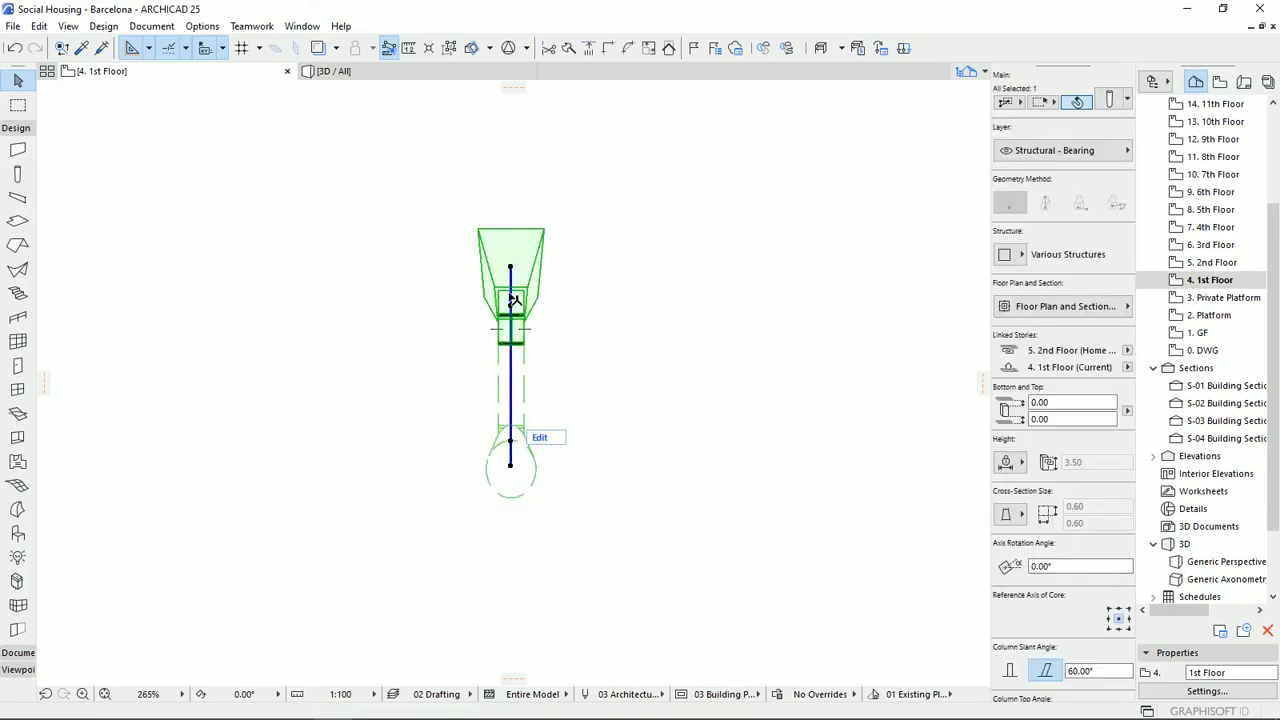
{"action": "left_click", "coordinate": [1032, 307]}
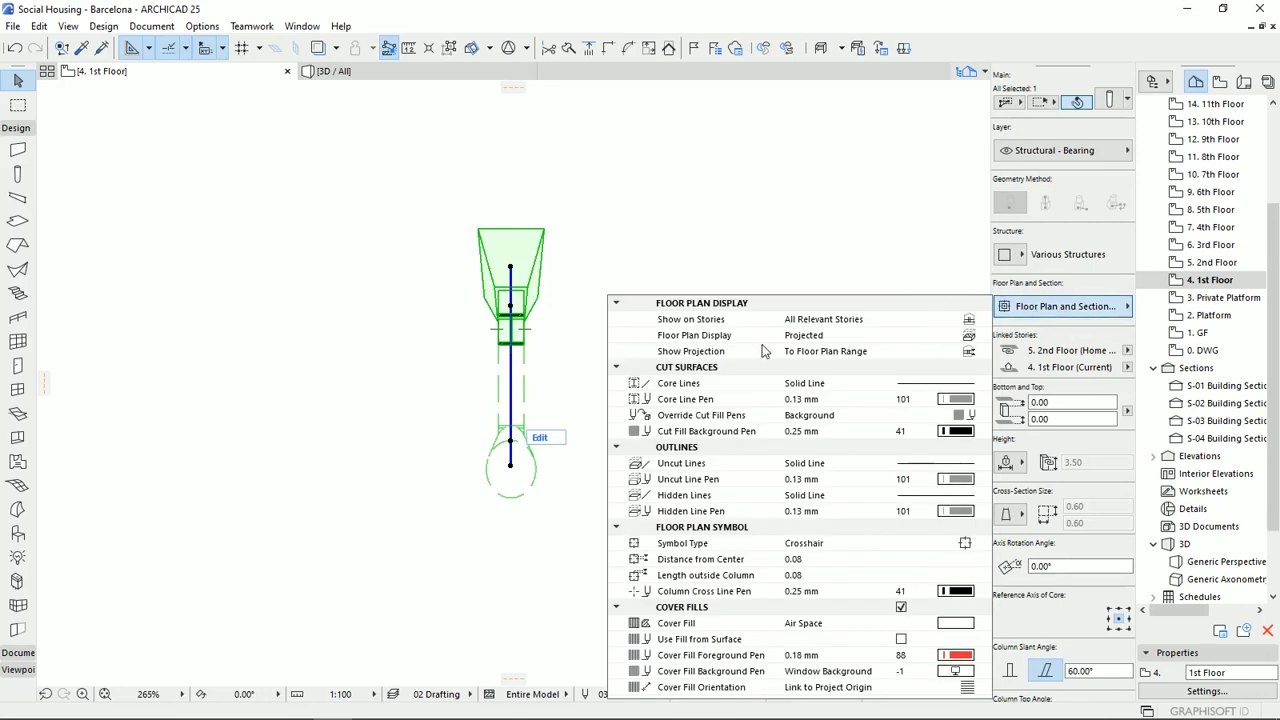
{"action": "left_click", "coordinate": [969, 337]}
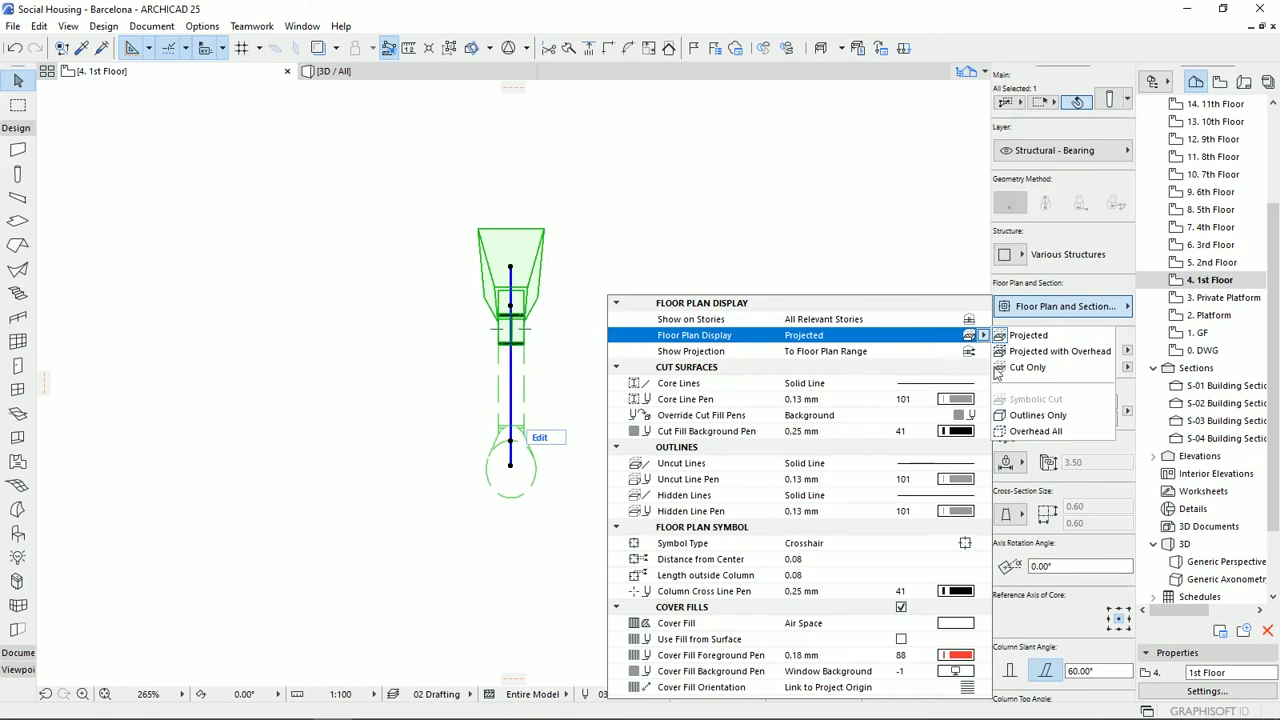
{"action": "left_click", "coordinate": [1035, 415]}
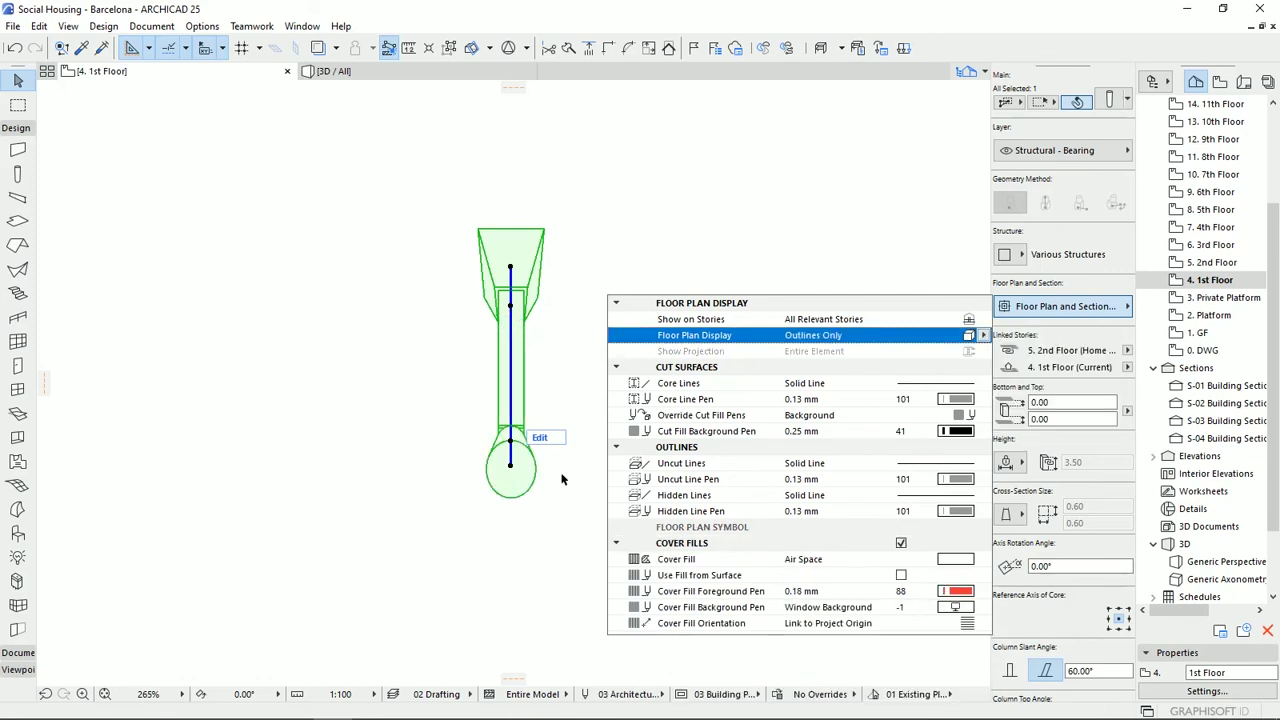
{"action": "left_click", "coordinate": [546, 389]}
{"action": "middle_click_drag", "start_coordinate": [546, 389], "coordinate": [600, 432]}
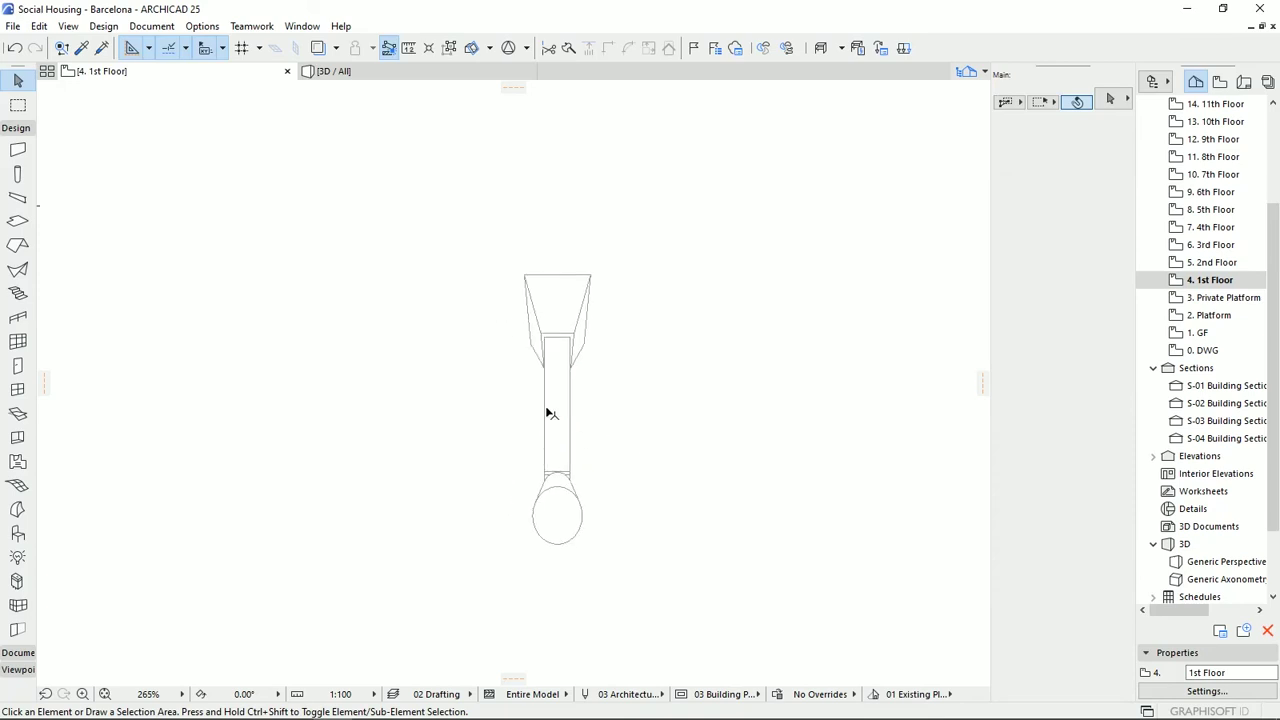
Enter segment editing and offset the top segment's edge out to the full top edge.
{"action": "left_click", "coordinate": [558, 416]}
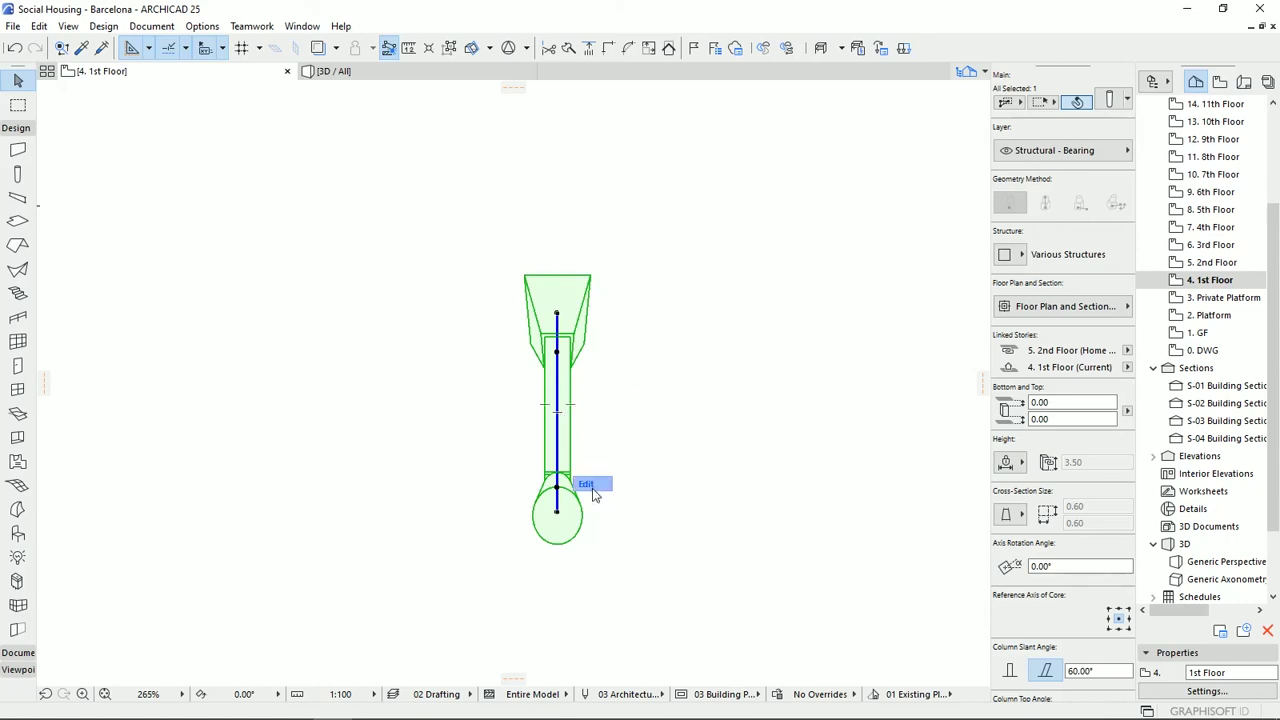
{"action": "left_click", "coordinate": [590, 486]}
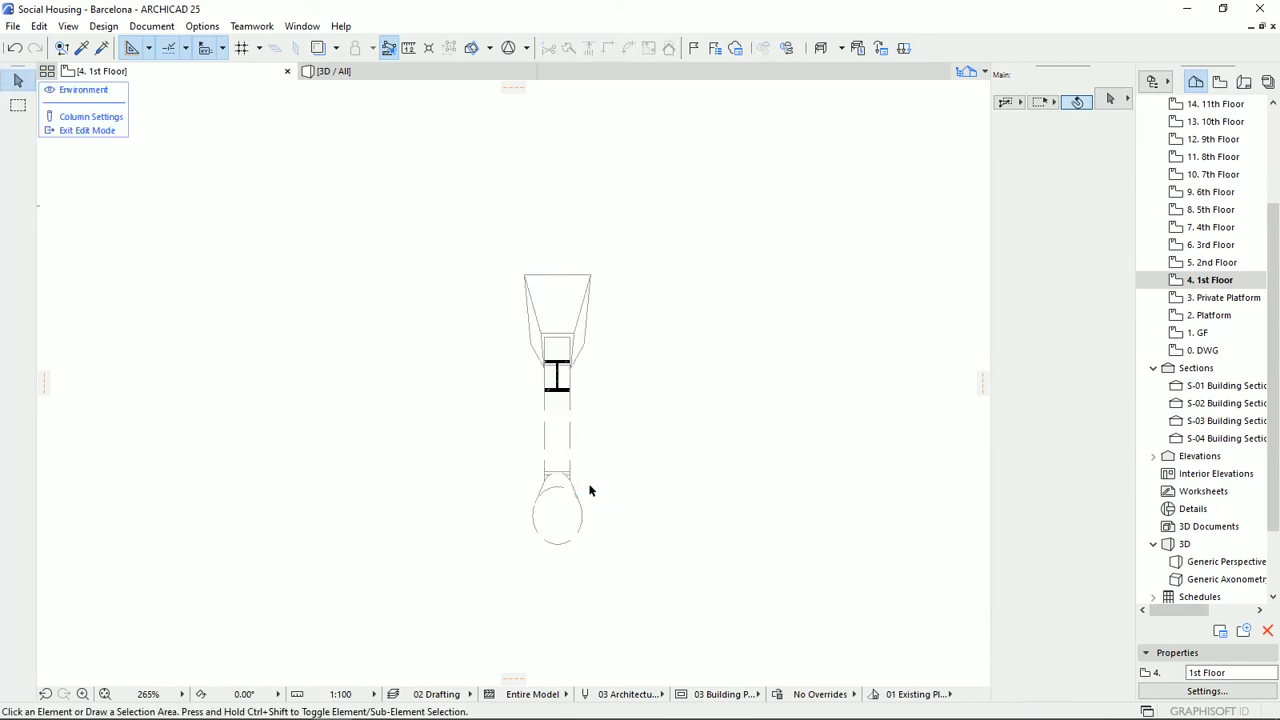
{"action": "left_click", "coordinate": [567, 303]}
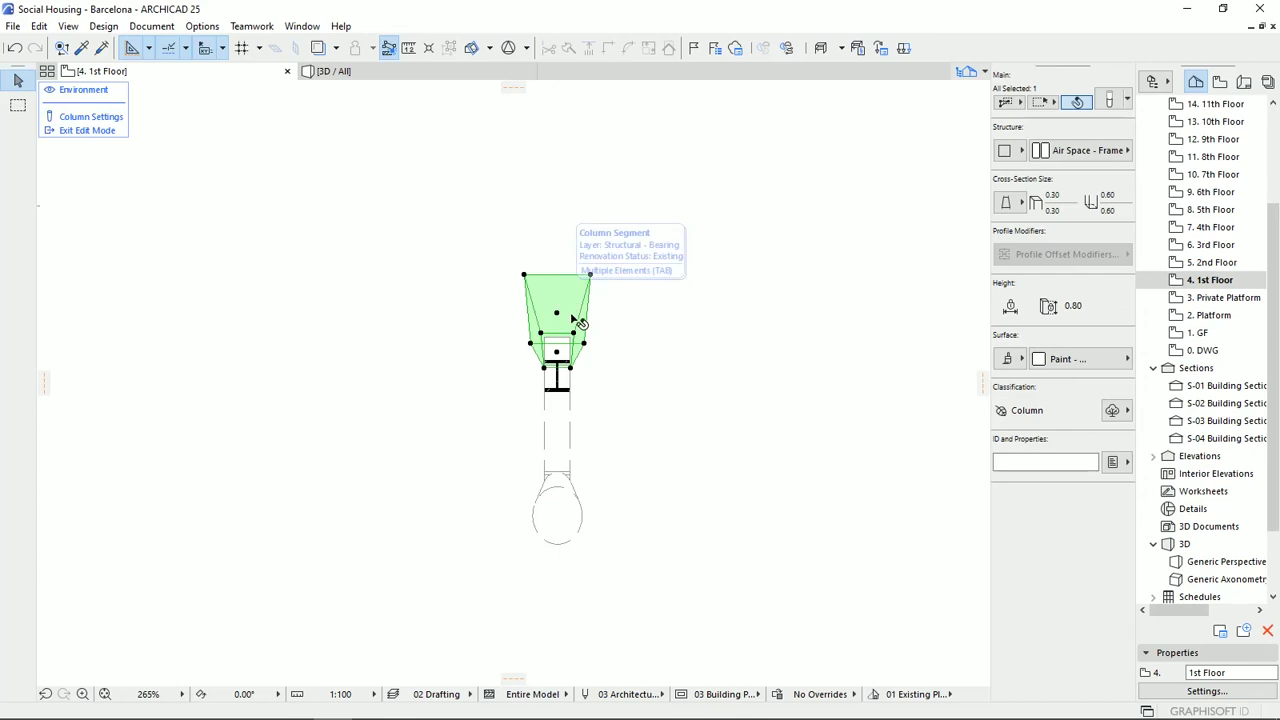
{"action": "scroll", "coordinate": [588, 276], "scroll_direction": "up", "scroll_amount": 1}
{"action": "left_click", "coordinate": [588, 276]}
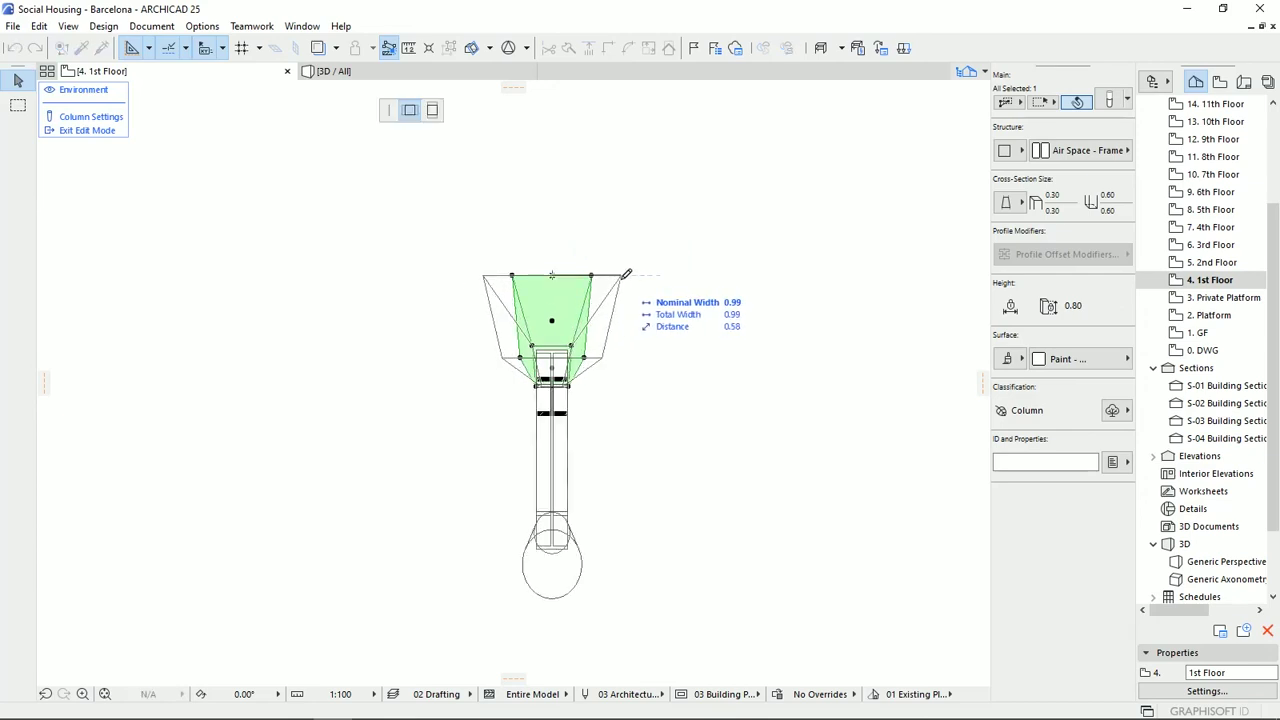
{"action": "left_click", "coordinate": [626, 273]}
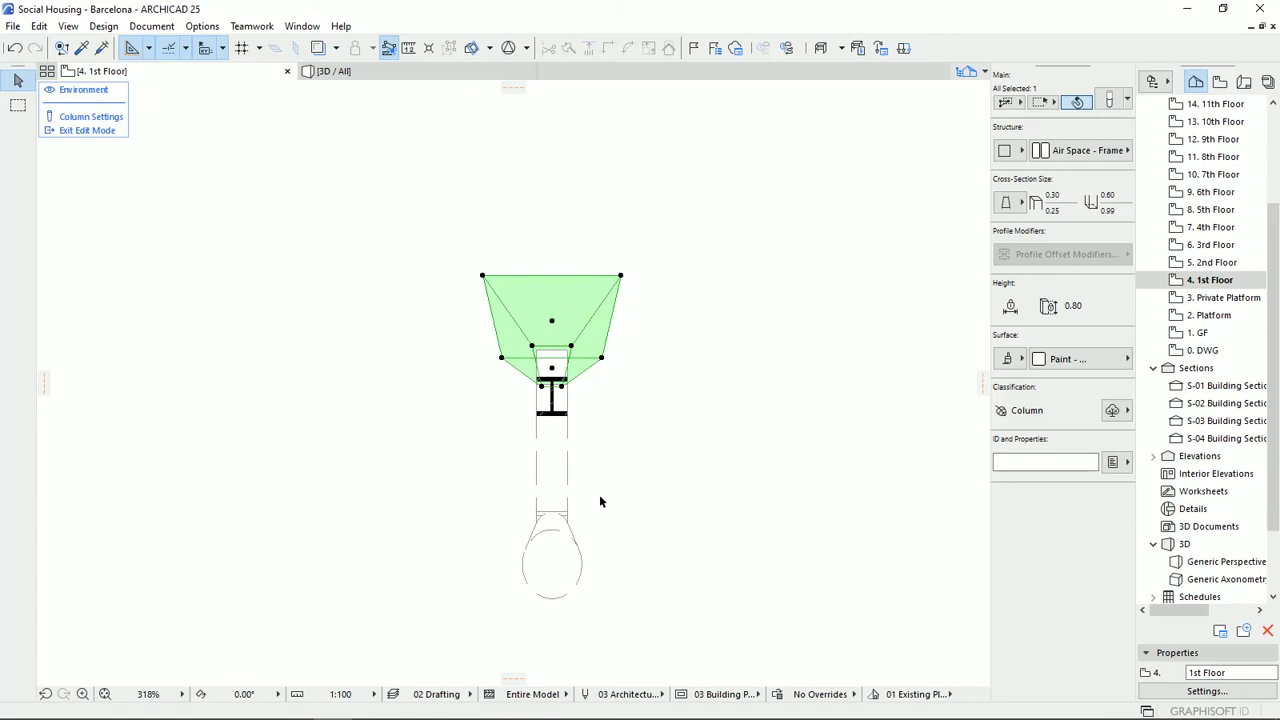
{"action": "scroll", "coordinate": [560, 527], "scroll_direction": "up", "scroll_amount": 5}
{"action": "middle_click_drag", "start_coordinate": [560, 523], "coordinate": [582, 404]}
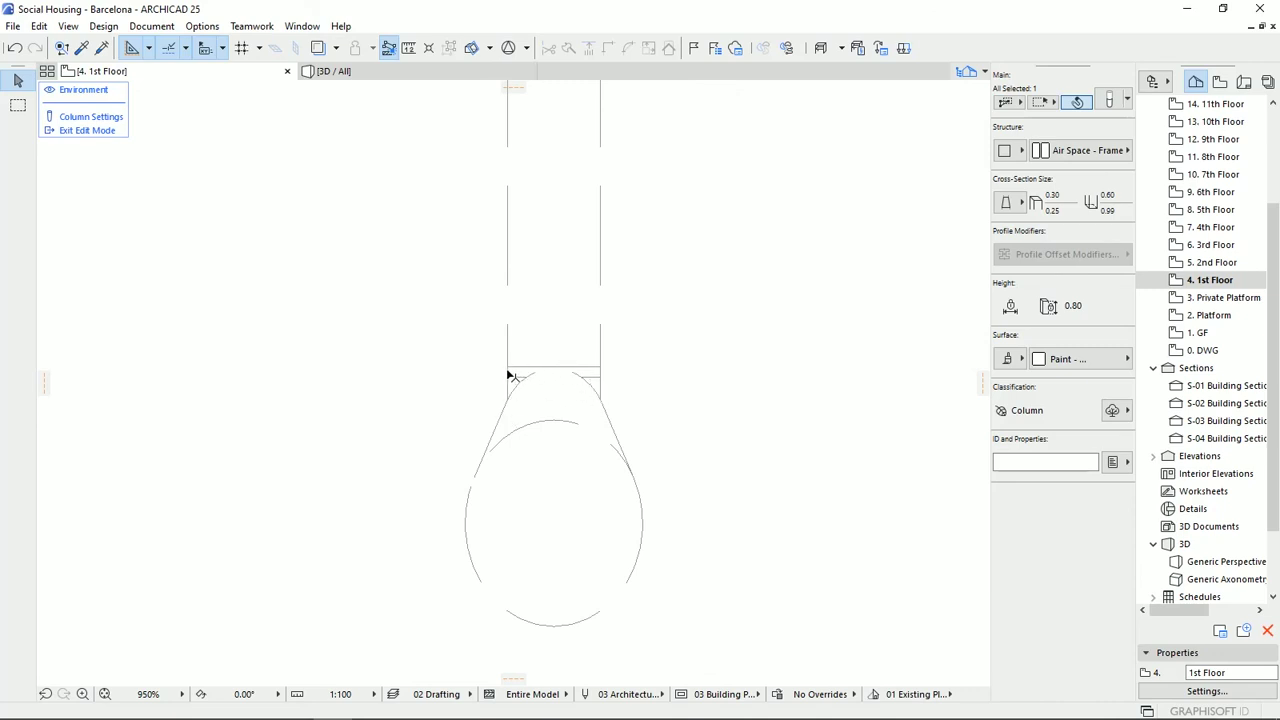
Set the round base segment's radius to 0.45 at the upper node and 0.75 at the lower node.
{"action": "key", "text": "Escape"}
{"action": "left_click", "coordinate": [636, 474]}
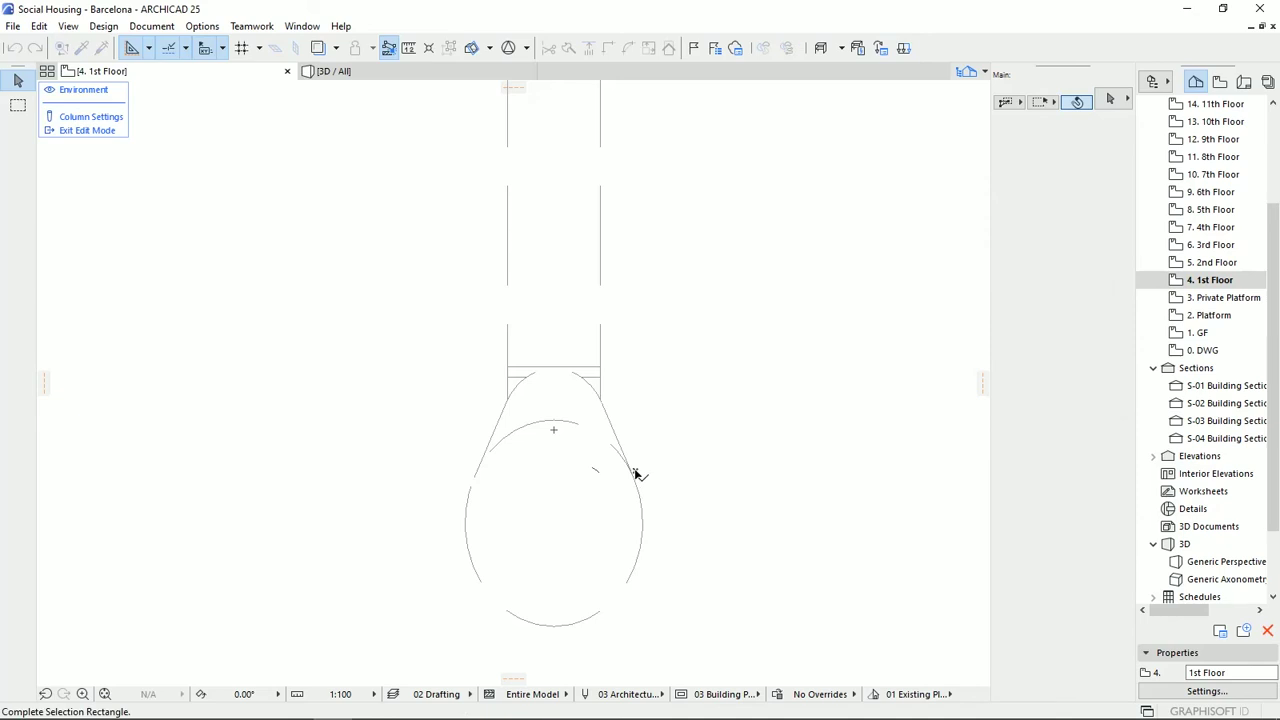
{"action": "left_click", "coordinate": [629, 472]}
{"action": "left_click", "coordinate": [607, 422]}
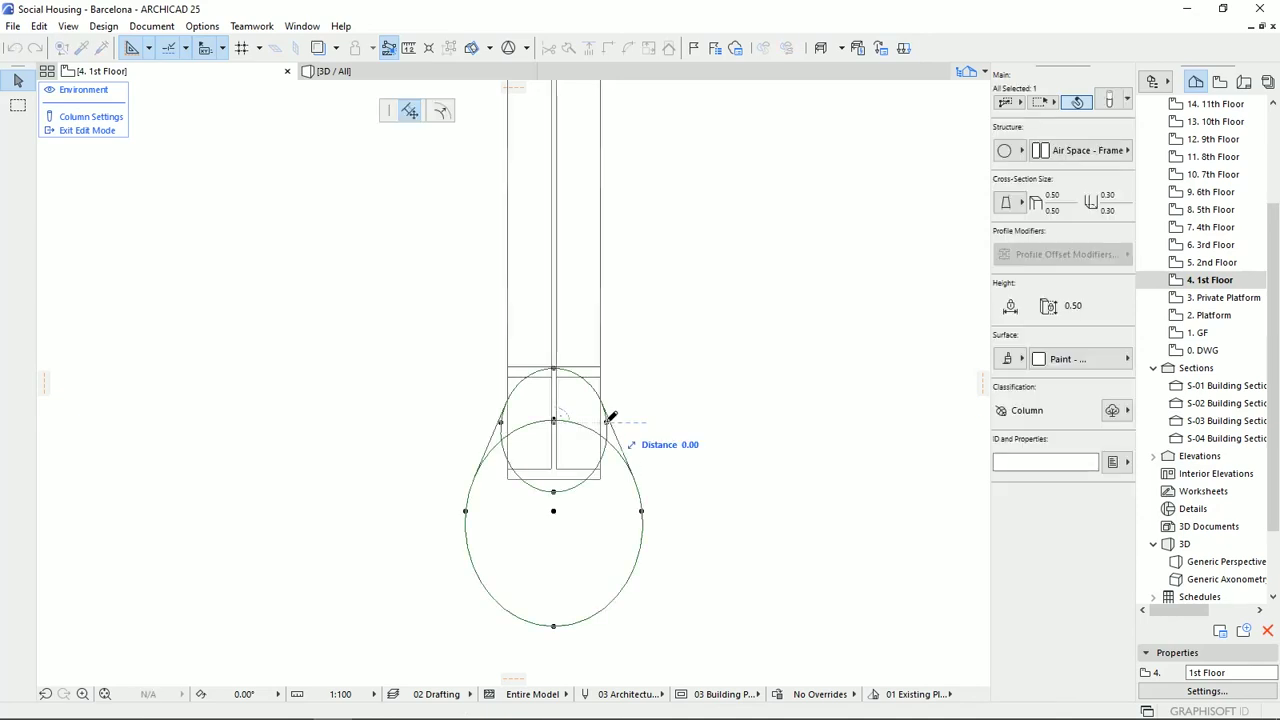
{"action": "left_click", "coordinate": [443, 113]}
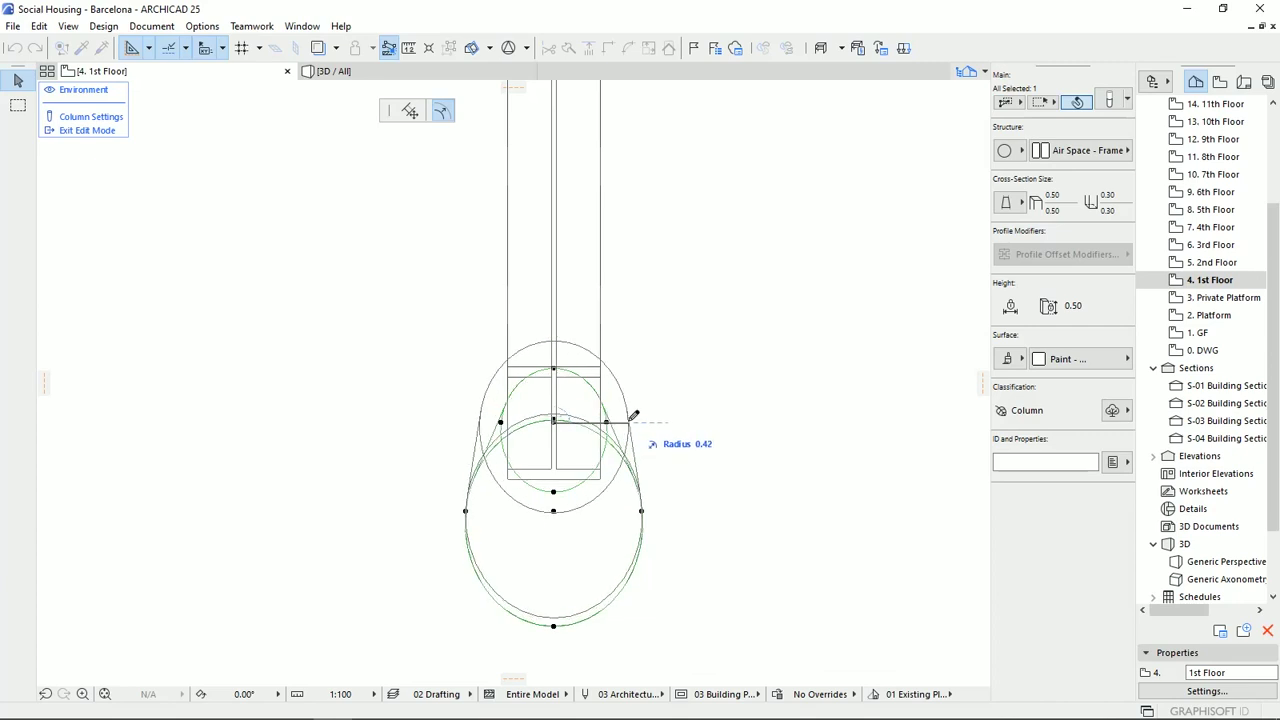
{"action": "key", "text": "Tab"}
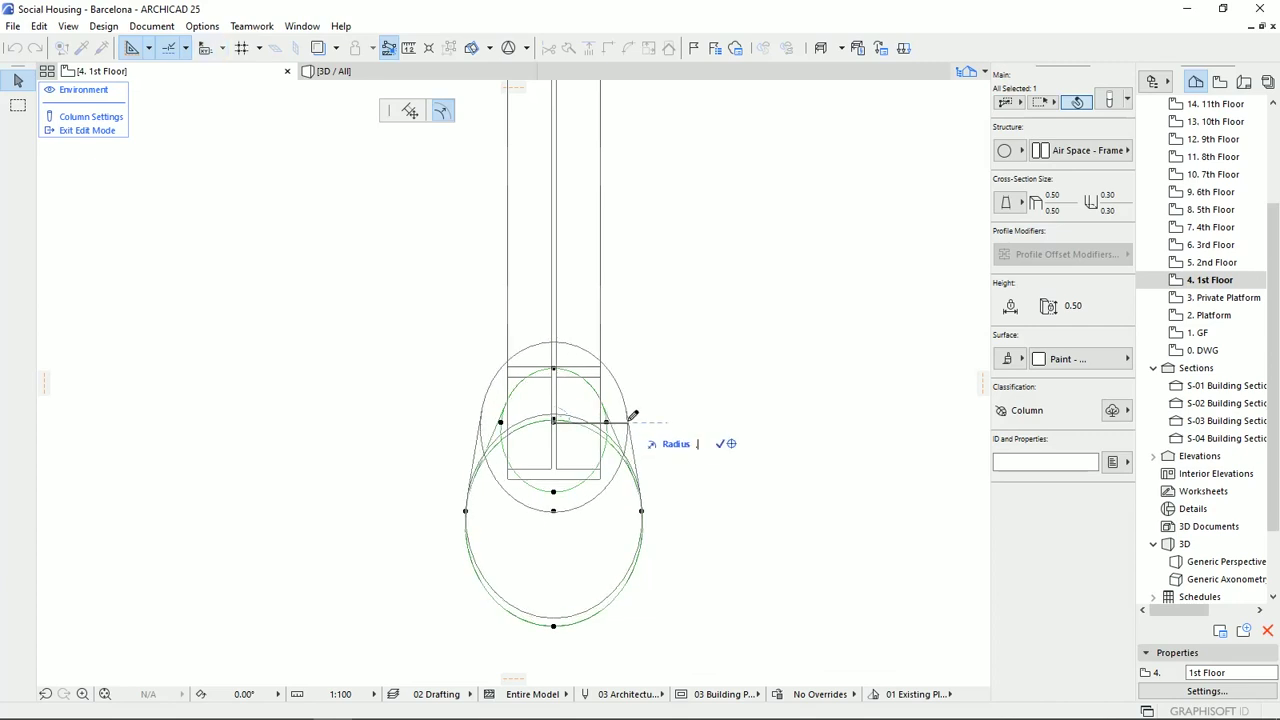
{"action": "key", "text": "Return"}
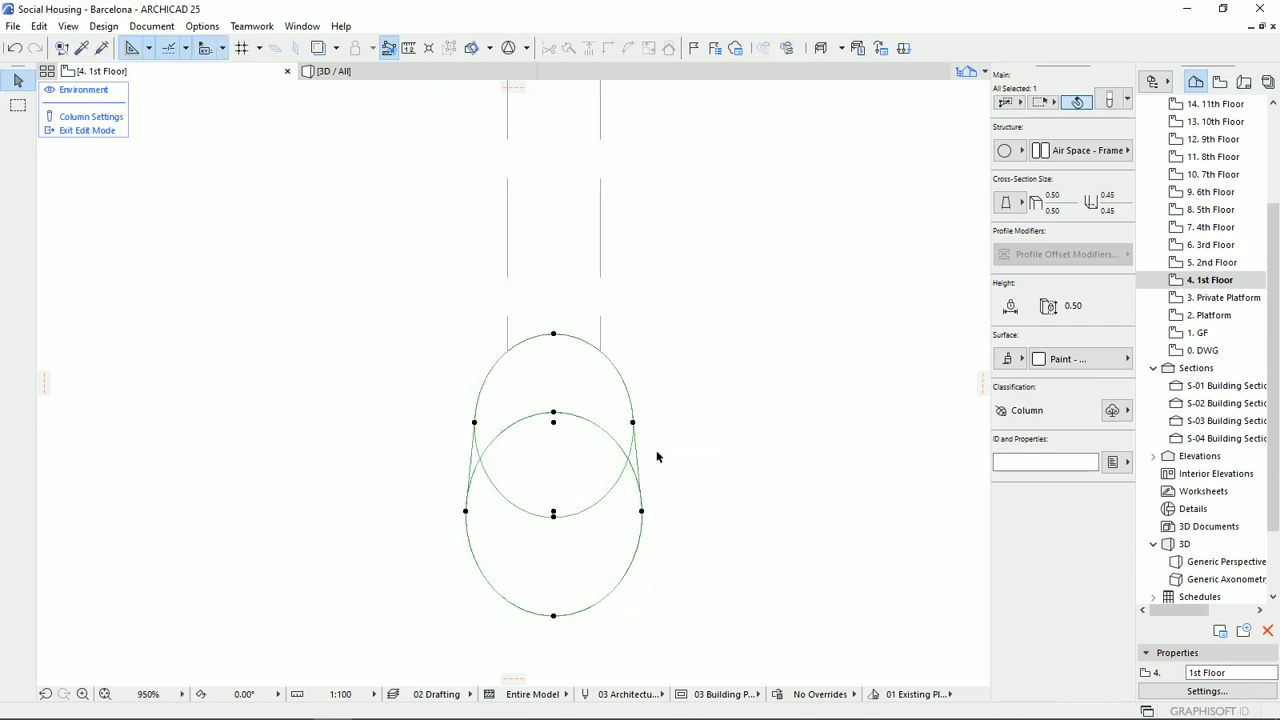
{"action": "left_click", "coordinate": [643, 517]}
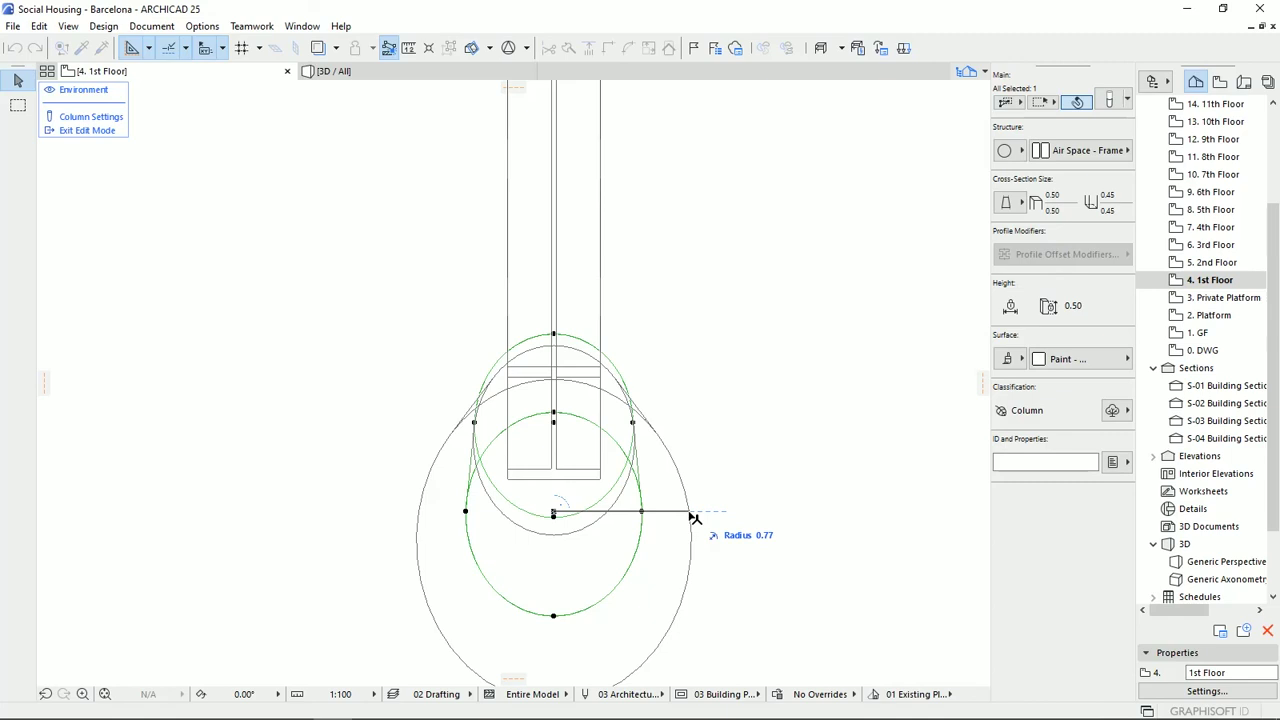
{"action": "key", "text": "Tab"}
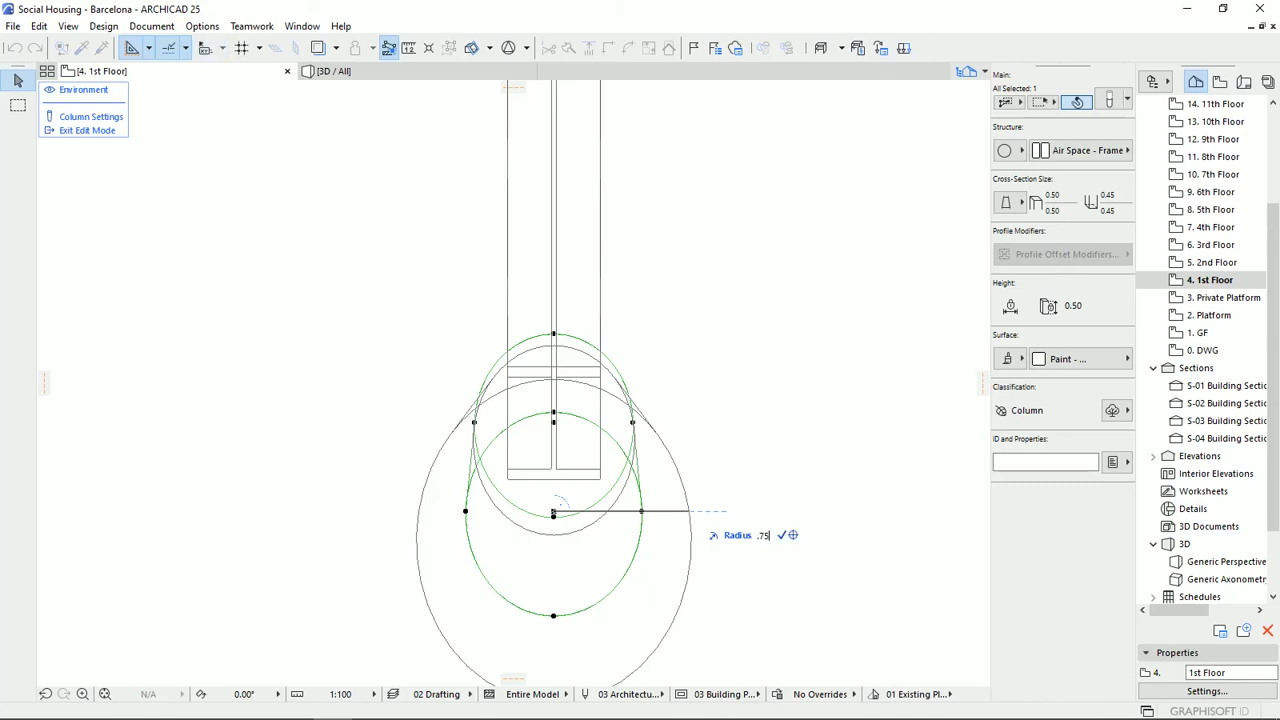
{"action": "type", "text": ".75"}
{"action": "key", "text": "Return"}
{"action": "scroll", "coordinate": [560, 560], "scroll_direction": "down", "scroll_amount": 4}
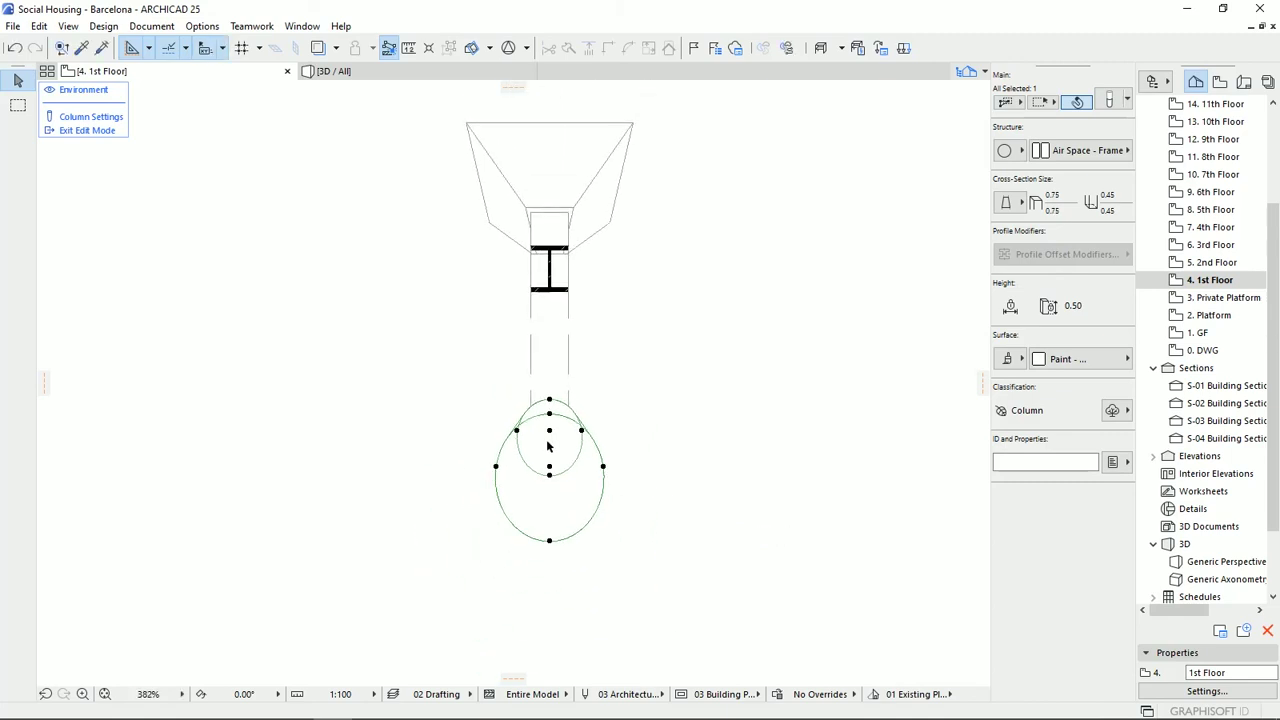
Exit column segment edit mode and pan the plan to frame the column.
{"action": "left_click", "coordinate": [500, 530]}
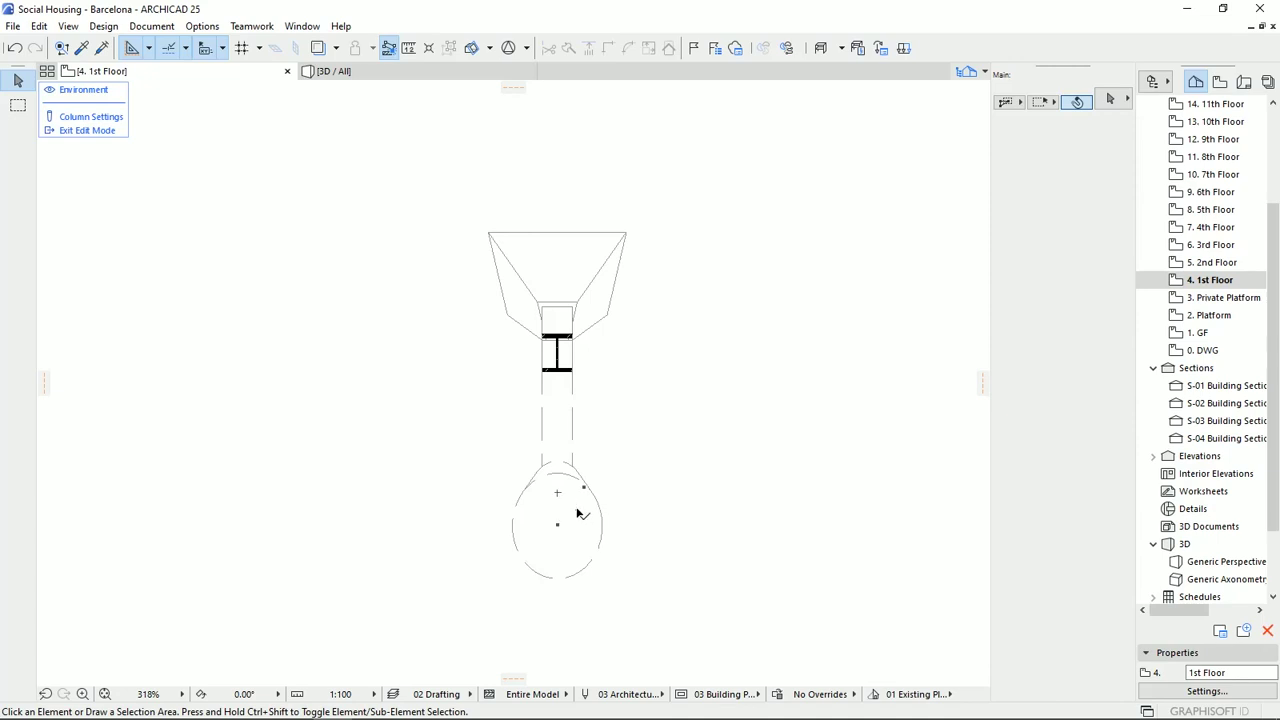
{"action": "left_click", "coordinate": [106, 132]}
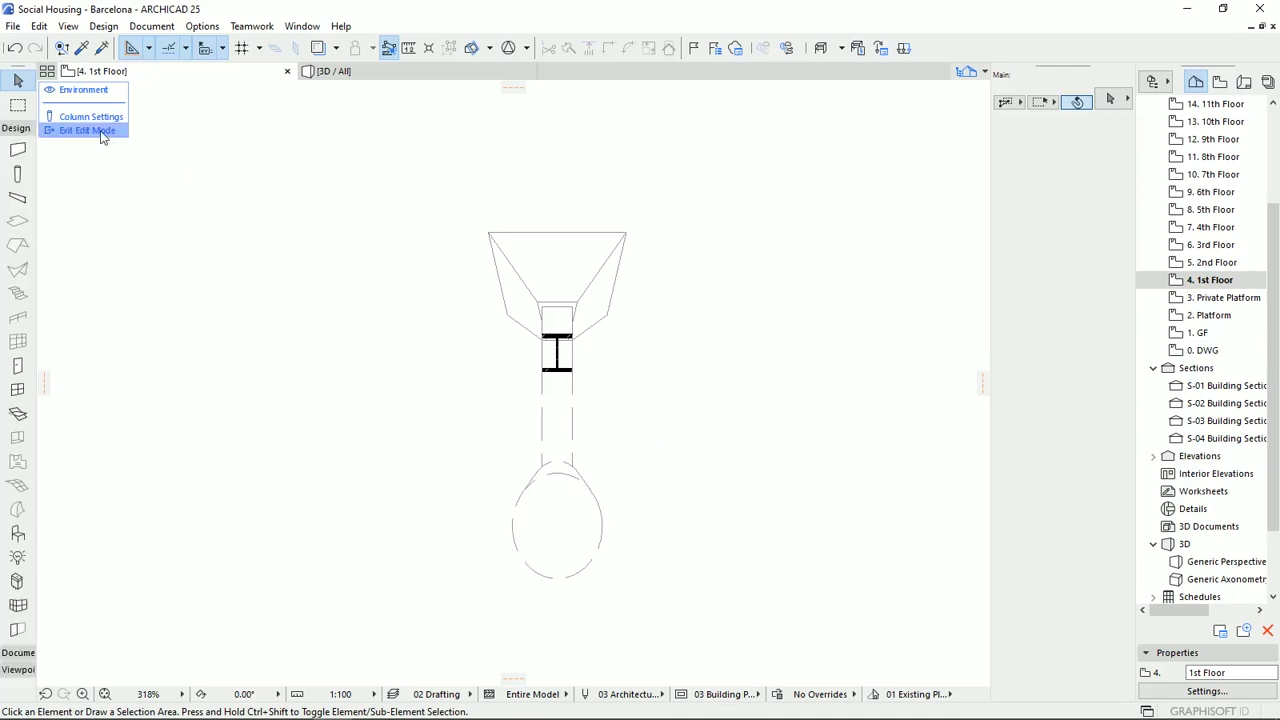
{"action": "left_click", "coordinate": [532, 478]}
{"action": "left_click", "coordinate": [744, 452]}
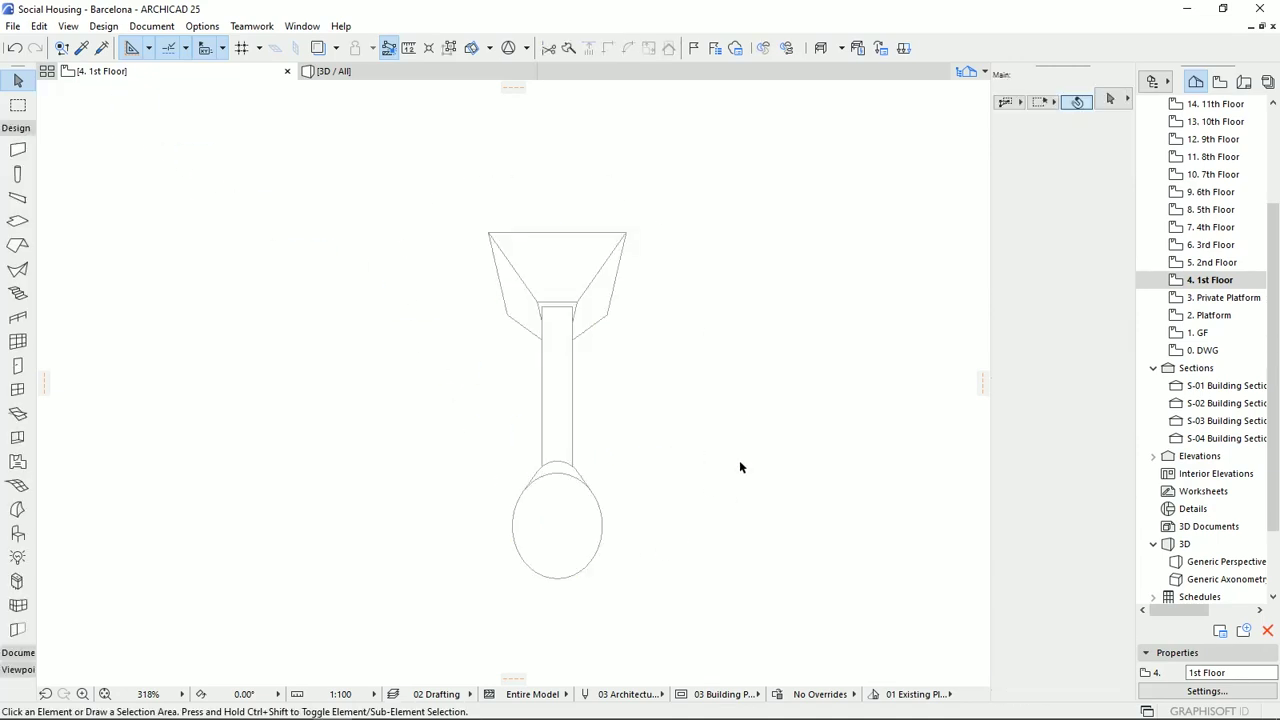
{"action": "scroll", "coordinate": [580, 400], "scroll_direction": "down", "scroll_amount": 3}
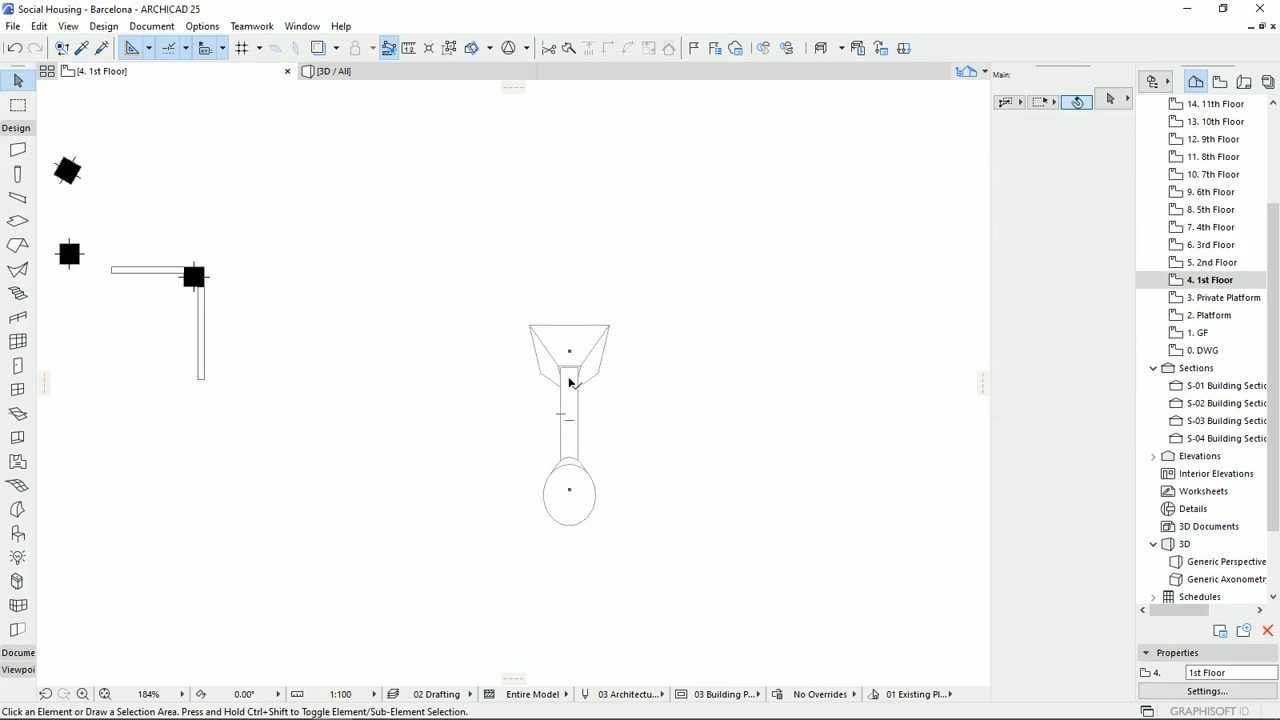
{"action": "scroll", "coordinate": [578, 412], "scroll_direction": "down", "scroll_amount": 5}
{"action": "middle_click_drag", "start_coordinate": [578, 412], "coordinate": [365, 412]}
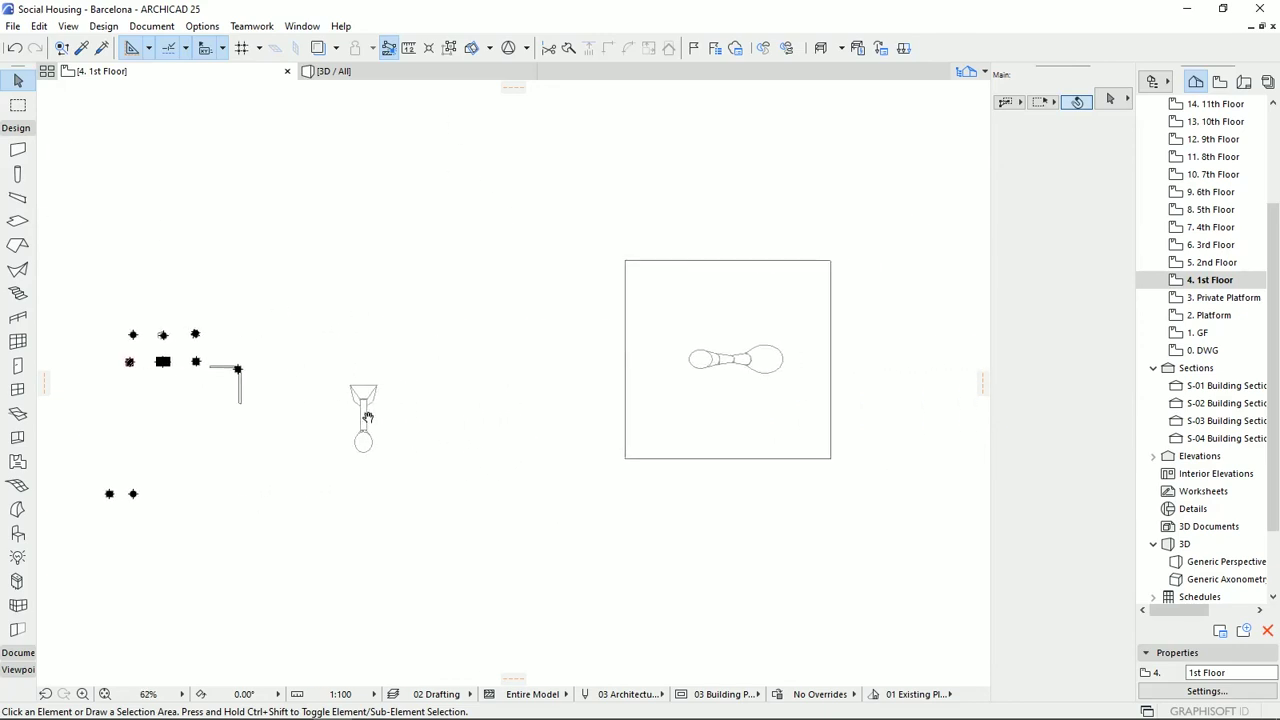
{"action": "scroll", "coordinate": [762, 370], "scroll_direction": "up", "scroll_amount": 3}
{"action": "scroll", "coordinate": [762, 370], "scroll_direction": "up", "scroll_amount": 1}
{"action": "scroll", "coordinate": [700, 360], "scroll_direction": "right", "scroll_amount": 3}
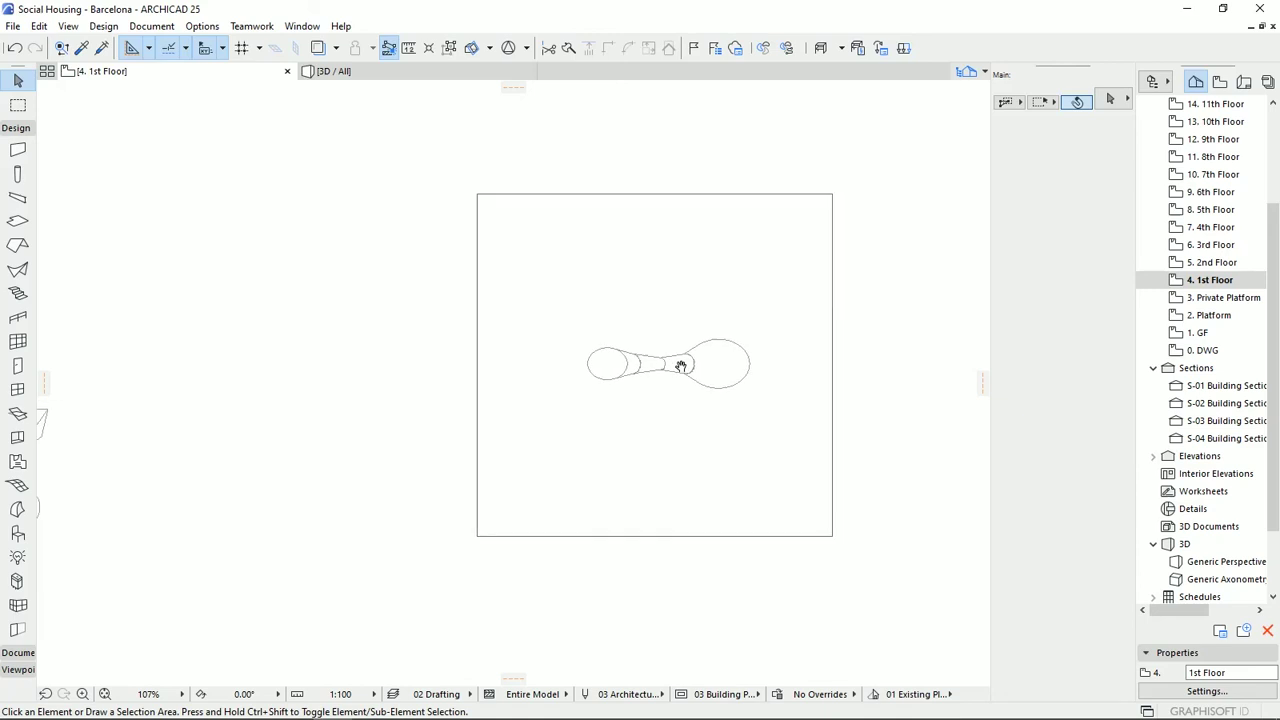
Select the slanted column on the 1st Floor plan and show it in the 3D window.
{"action": "left_click", "coordinate": [398, 74]}
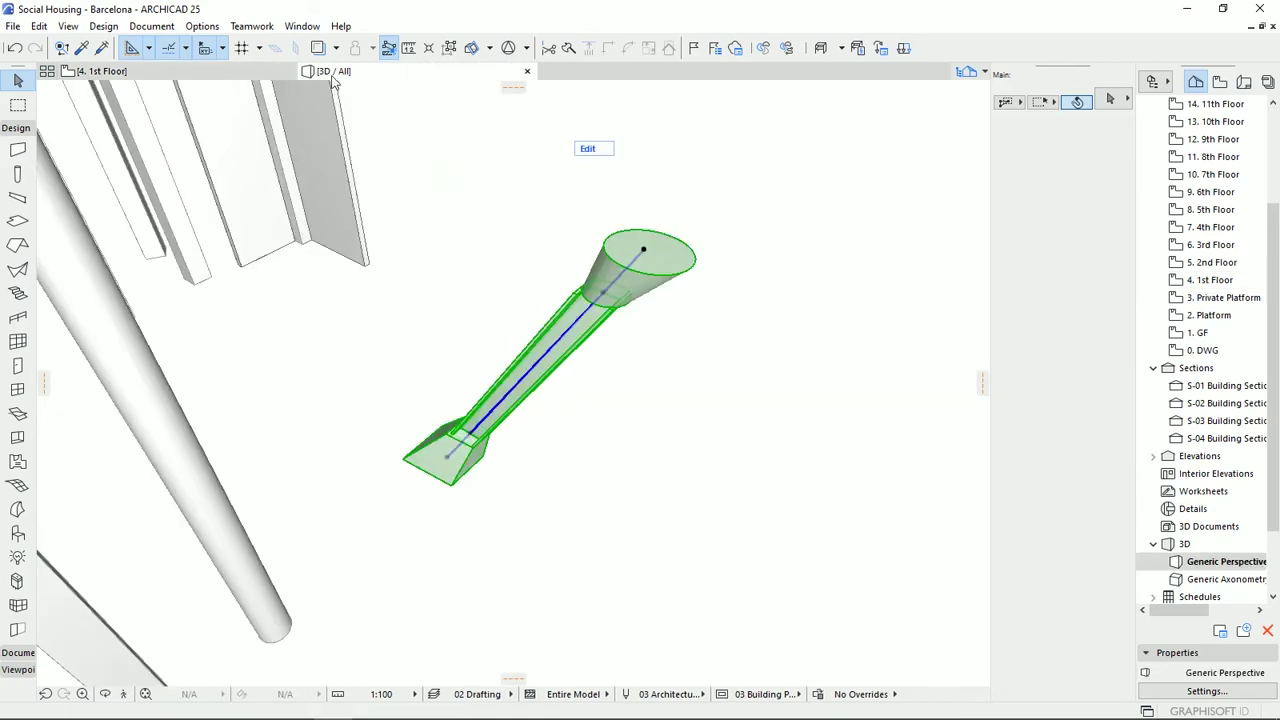
{"action": "left_click", "coordinate": [165, 71]}
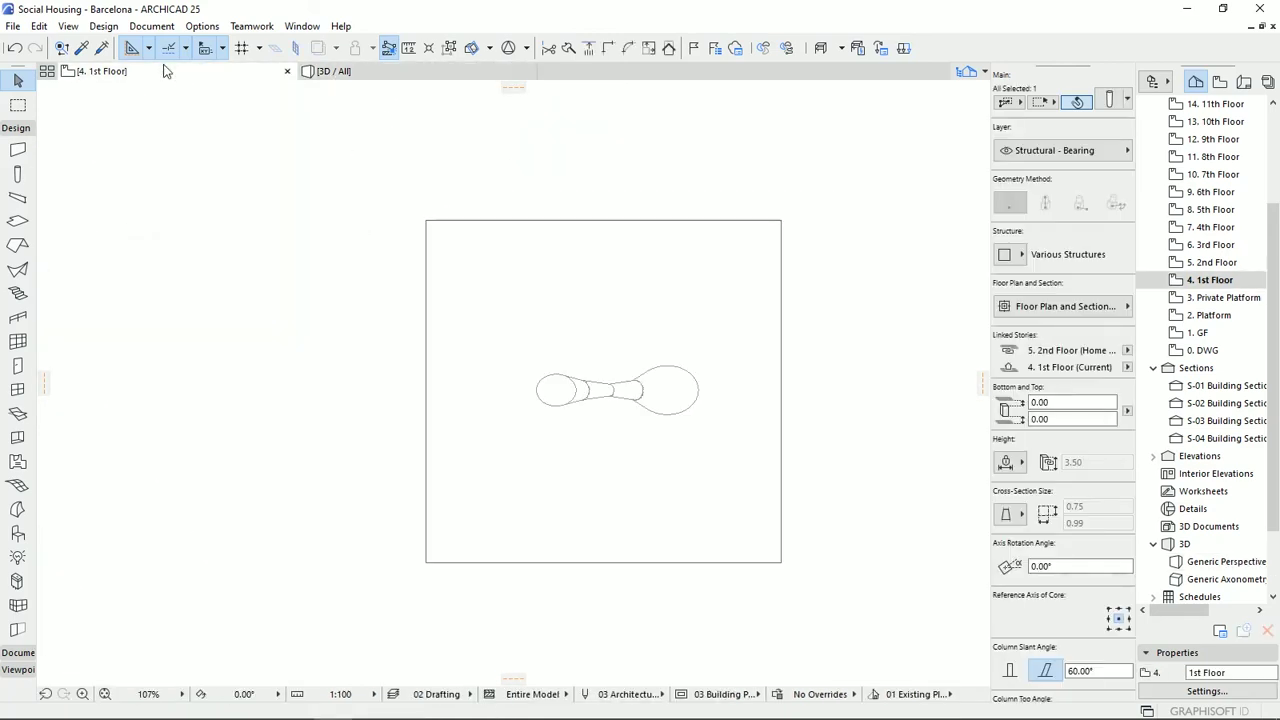
{"action": "left_click", "coordinate": [638, 405]}
{"action": "key", "text": "F3"}
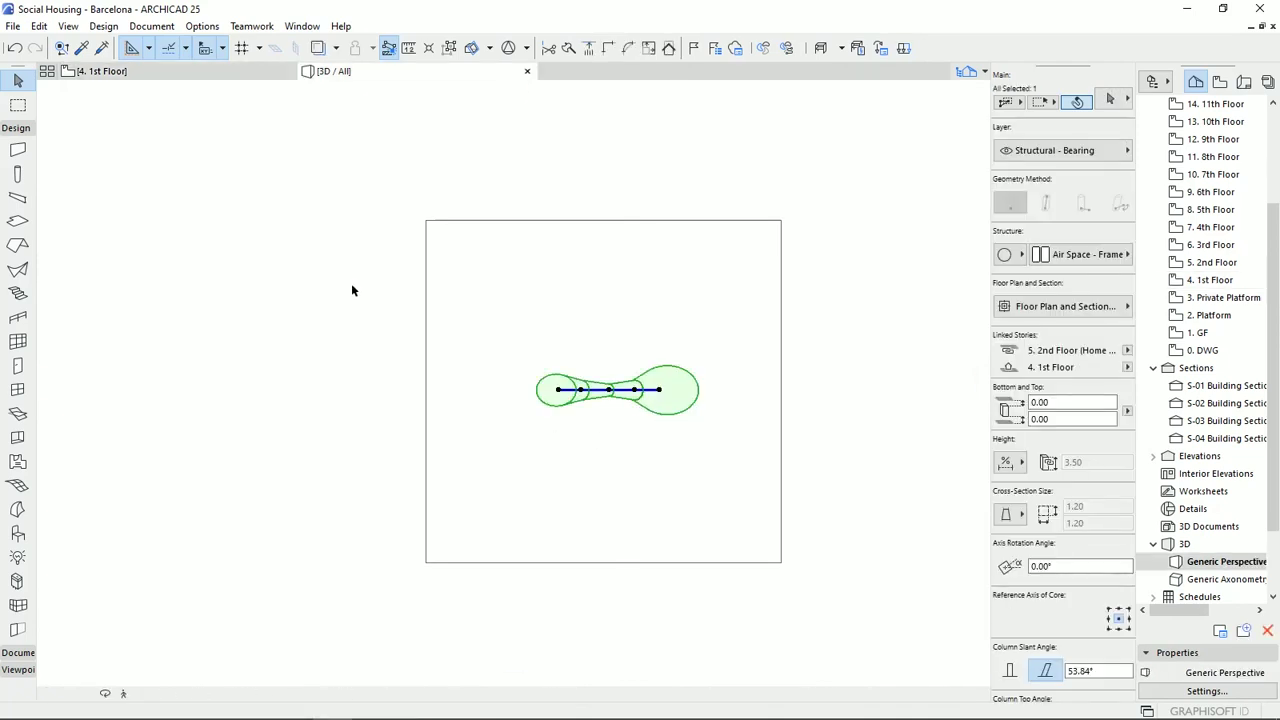
{"action": "middle_click_drag", "start_coordinate": [442, 544], "coordinate": [609, 551], "text": "shift"}
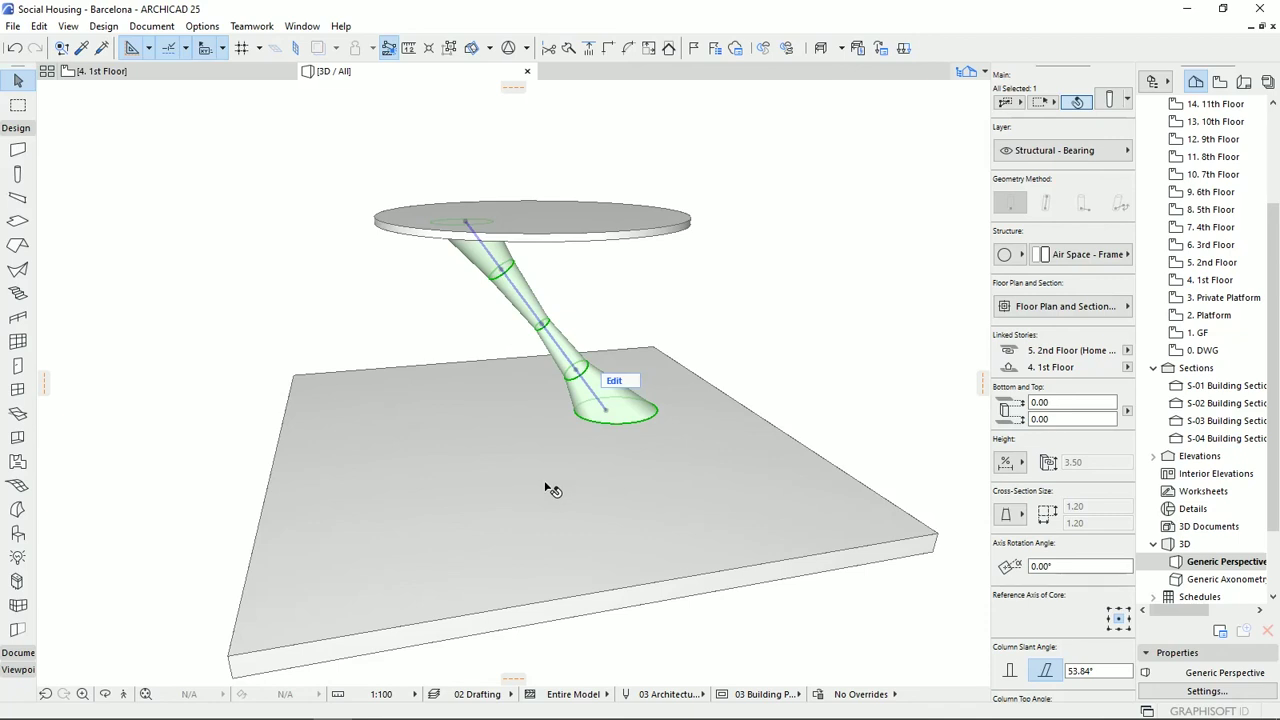
{"action": "key", "text": "Escape"}
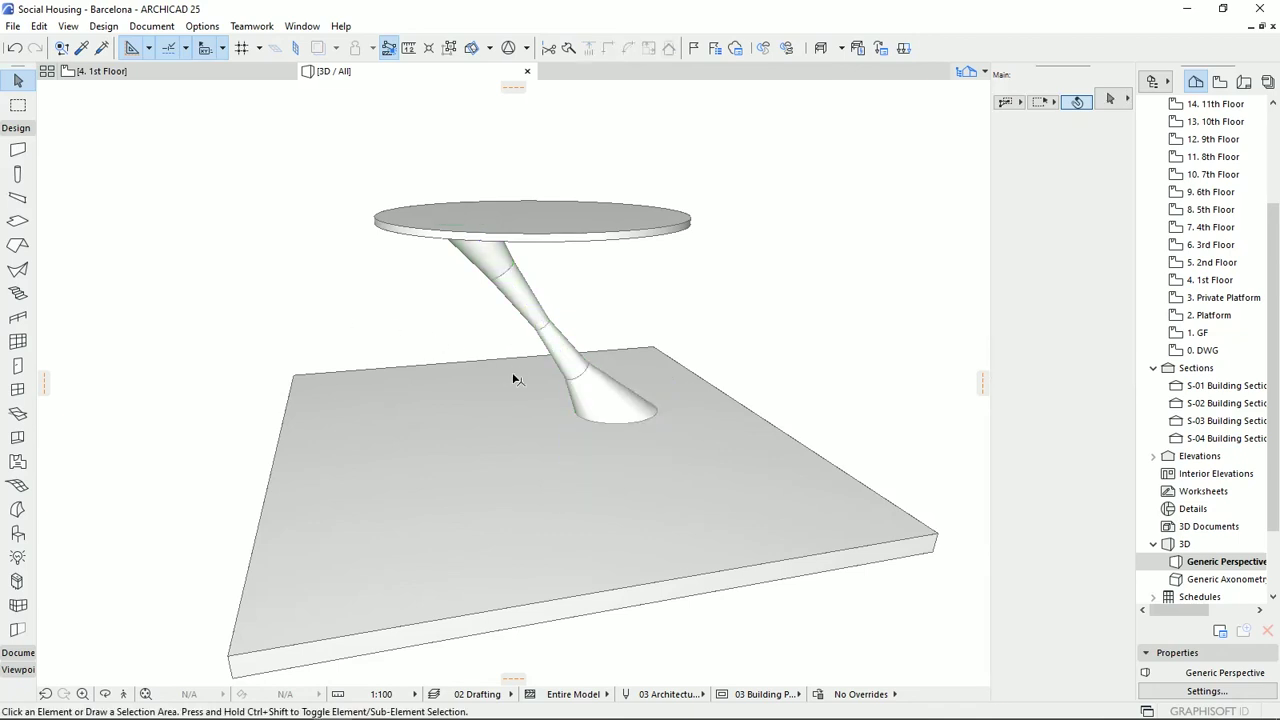
{"action": "left_click", "coordinate": [590, 397]}
{"action": "scroll", "coordinate": [508, 426], "scroll_direction": "down", "scroll_amount": 5}
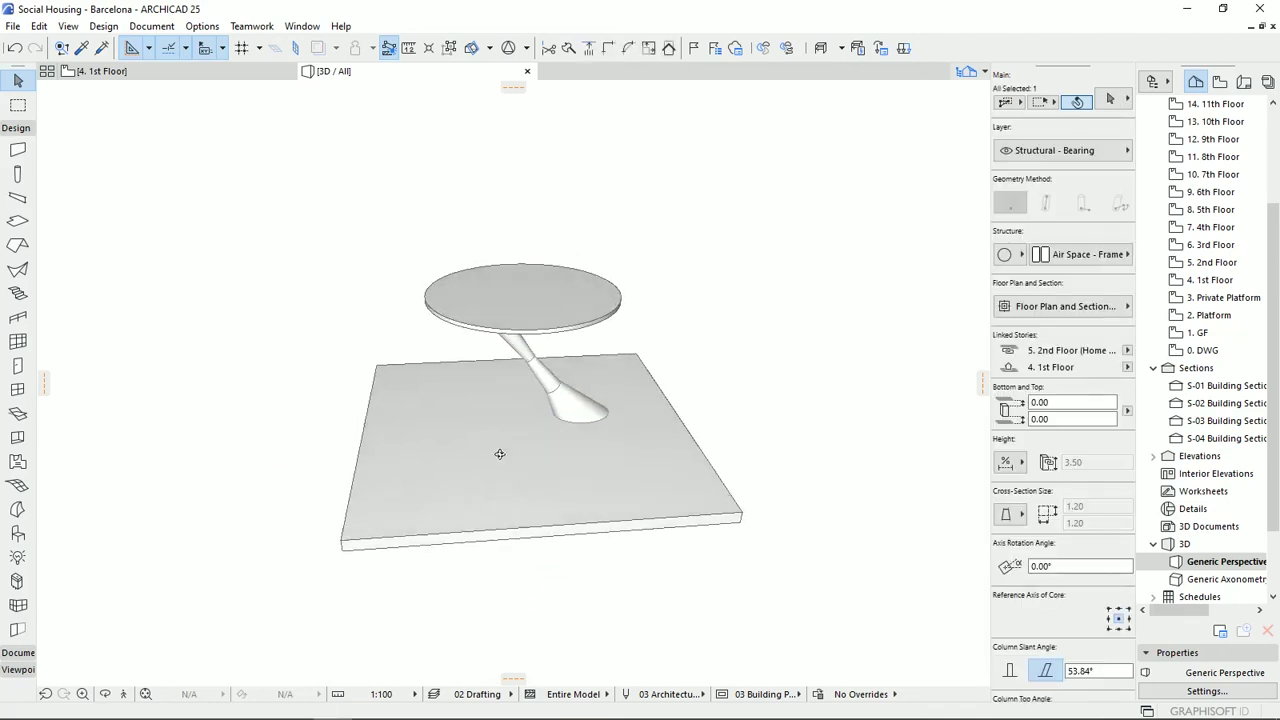
{"action": "middle_click_drag", "start_coordinate": [504, 452], "coordinate": [430, 470], "text": "shift"}
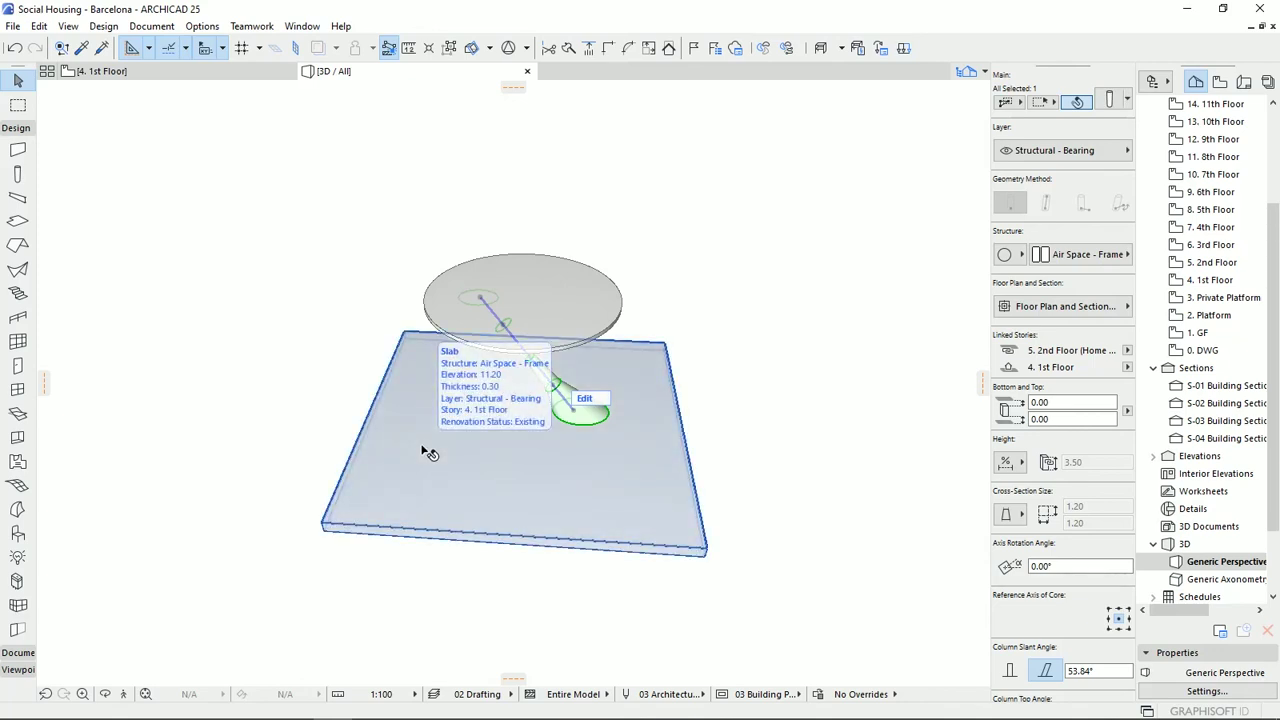
{"action": "middle_click_drag", "start_coordinate": [504, 413], "coordinate": [610, 420], "text": "shift"}
{"action": "scroll", "coordinate": [610, 420], "scroll_direction": "down", "scroll_amount": 5}
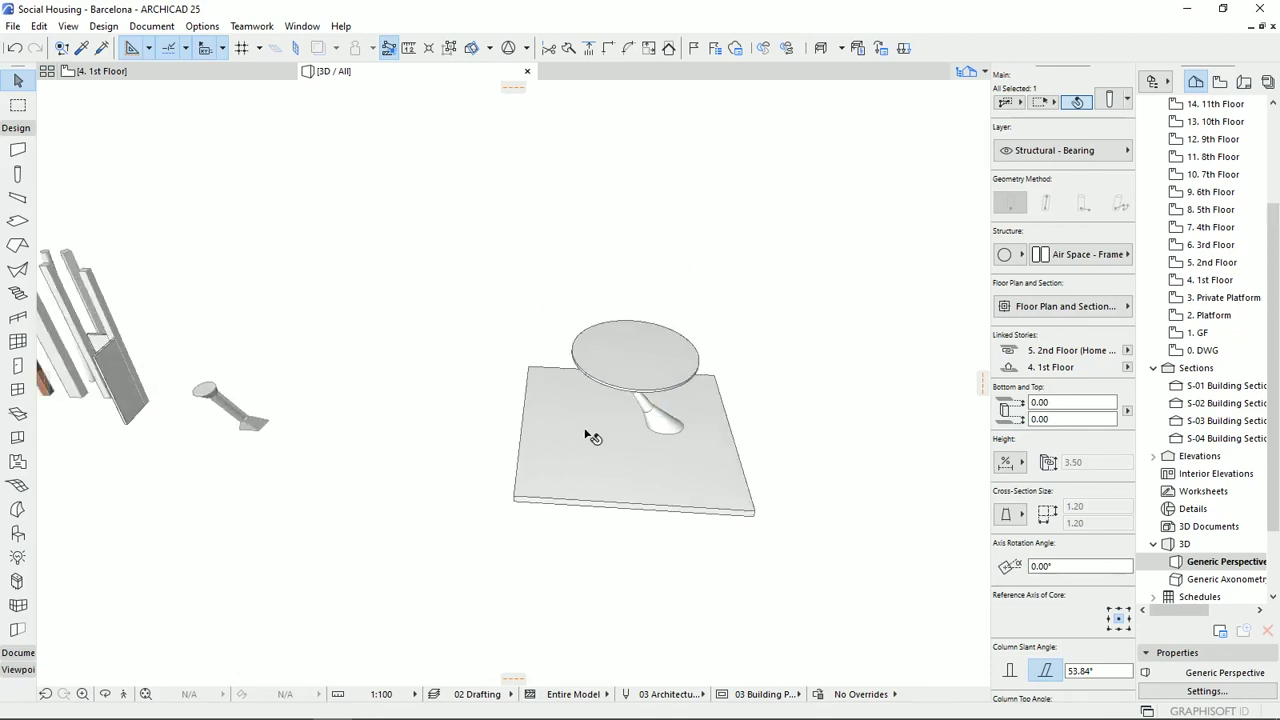
{"action": "middle_click_drag", "start_coordinate": [577, 419], "coordinate": [754, 467], "text": "shift"}
{"action": "scroll", "coordinate": [740, 448], "scroll_direction": "down", "scroll_amount": 2}
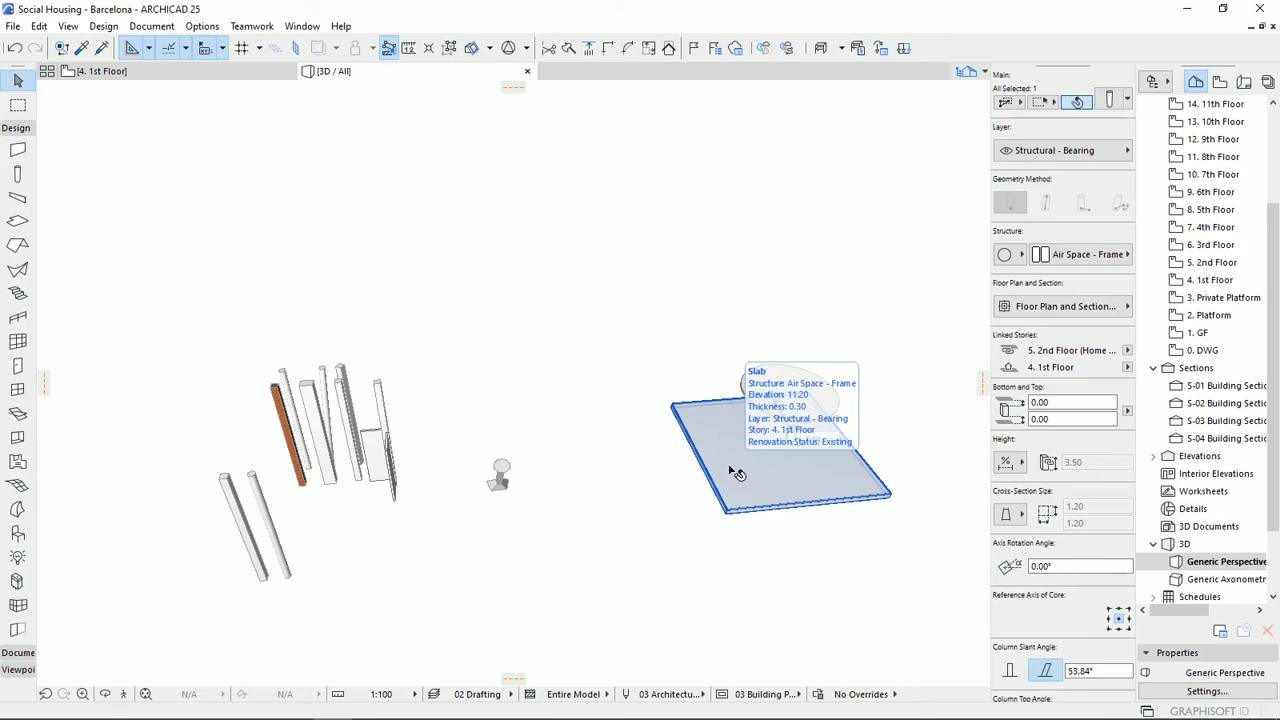
{"action": "left_click", "coordinate": [637, 555]}
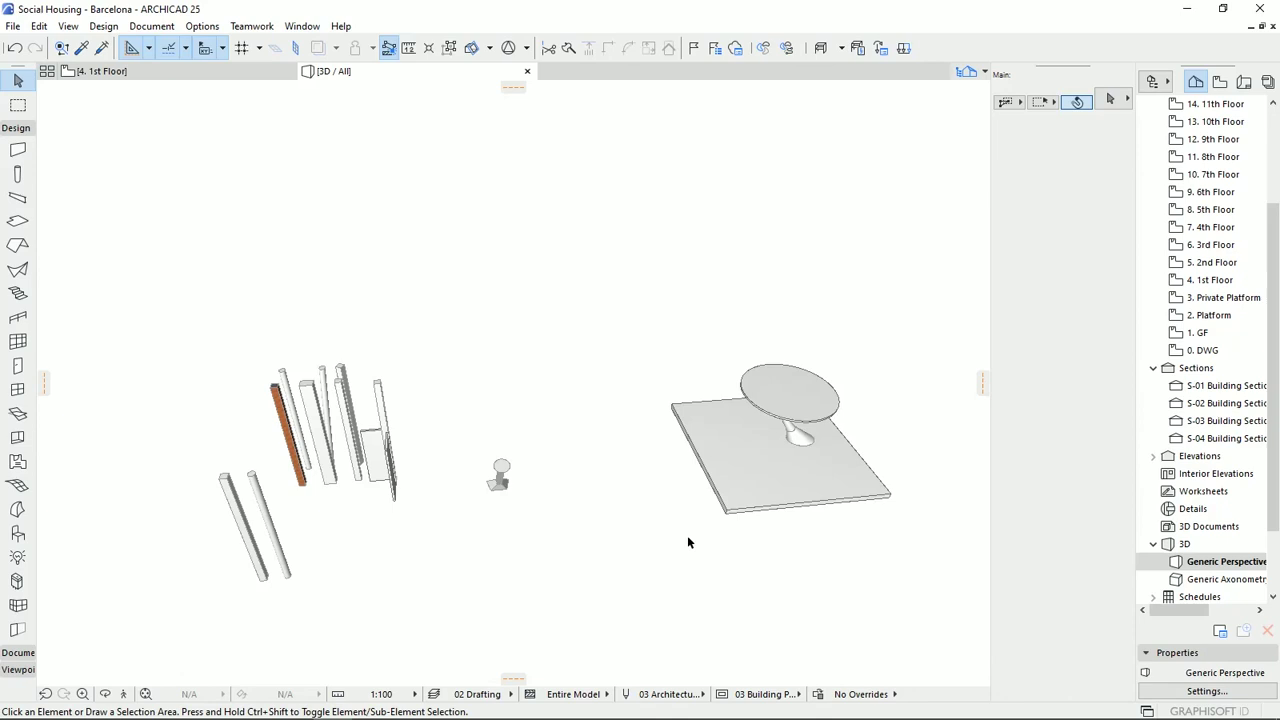
{"action": "left_click", "coordinate": [734, 504]}
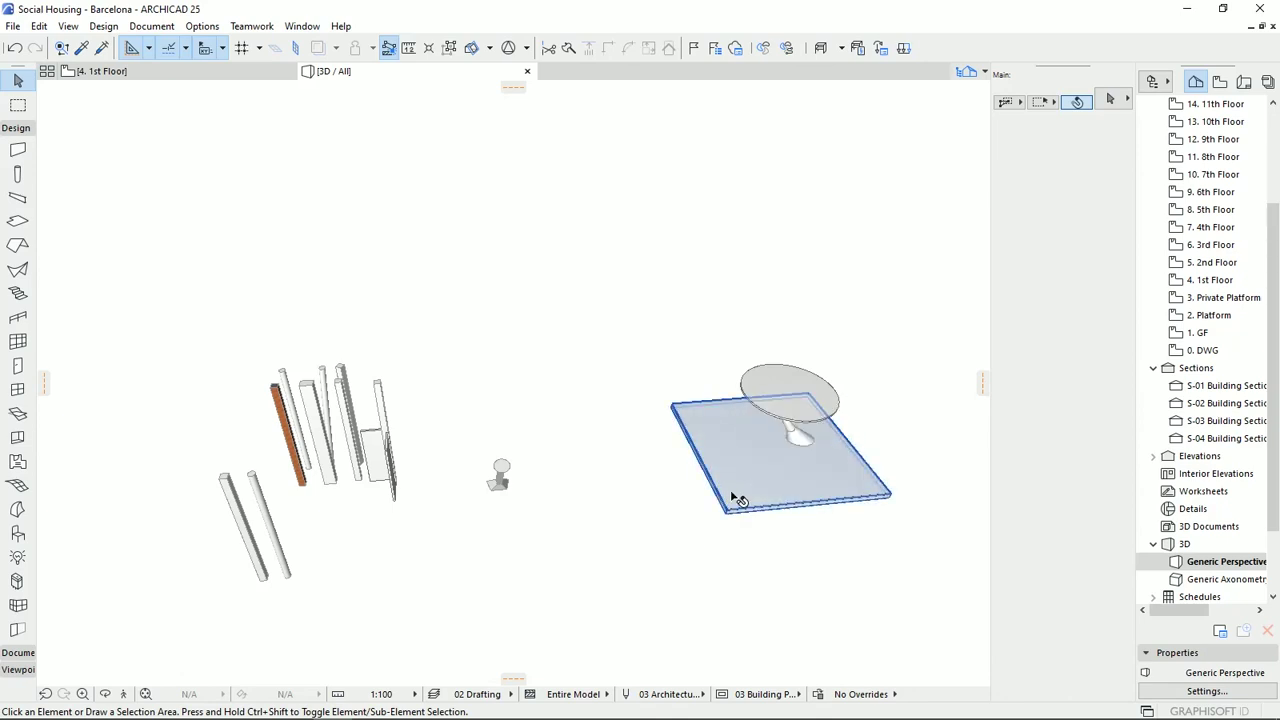
{"action": "key", "text": "Escape"}
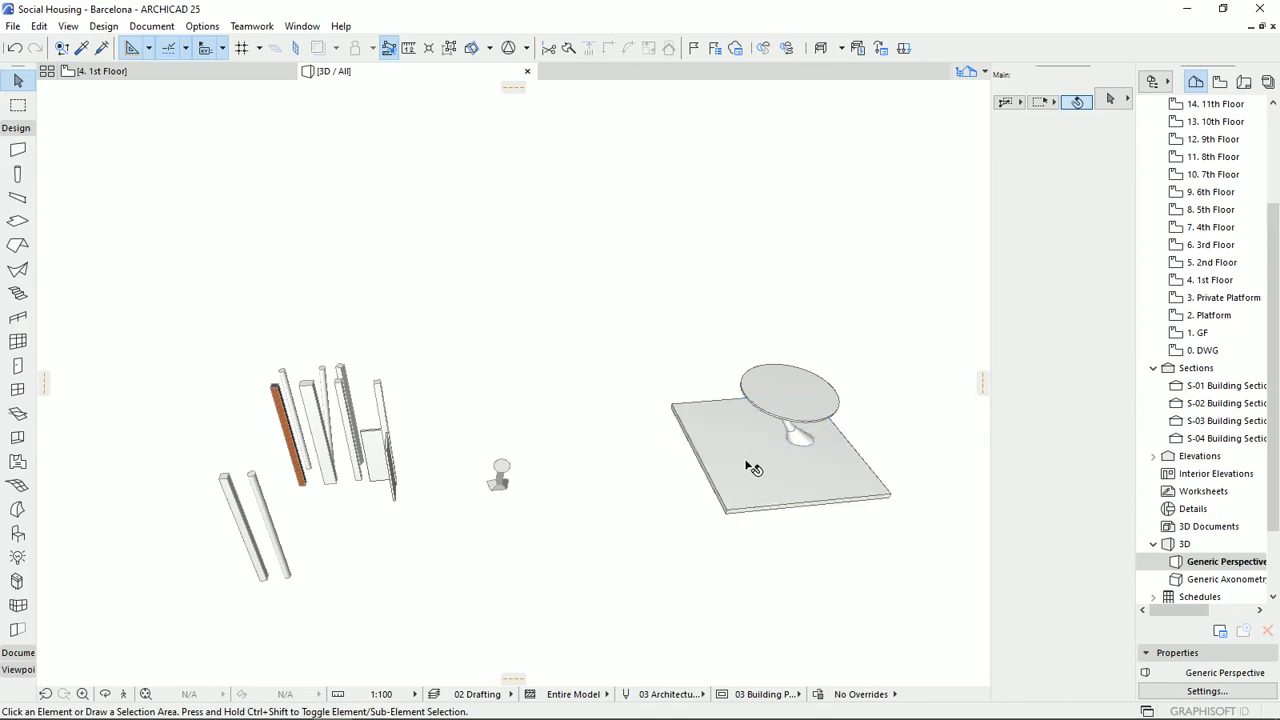
{"action": "middle_click_drag", "start_coordinate": [737, 475], "coordinate": [731, 482]}
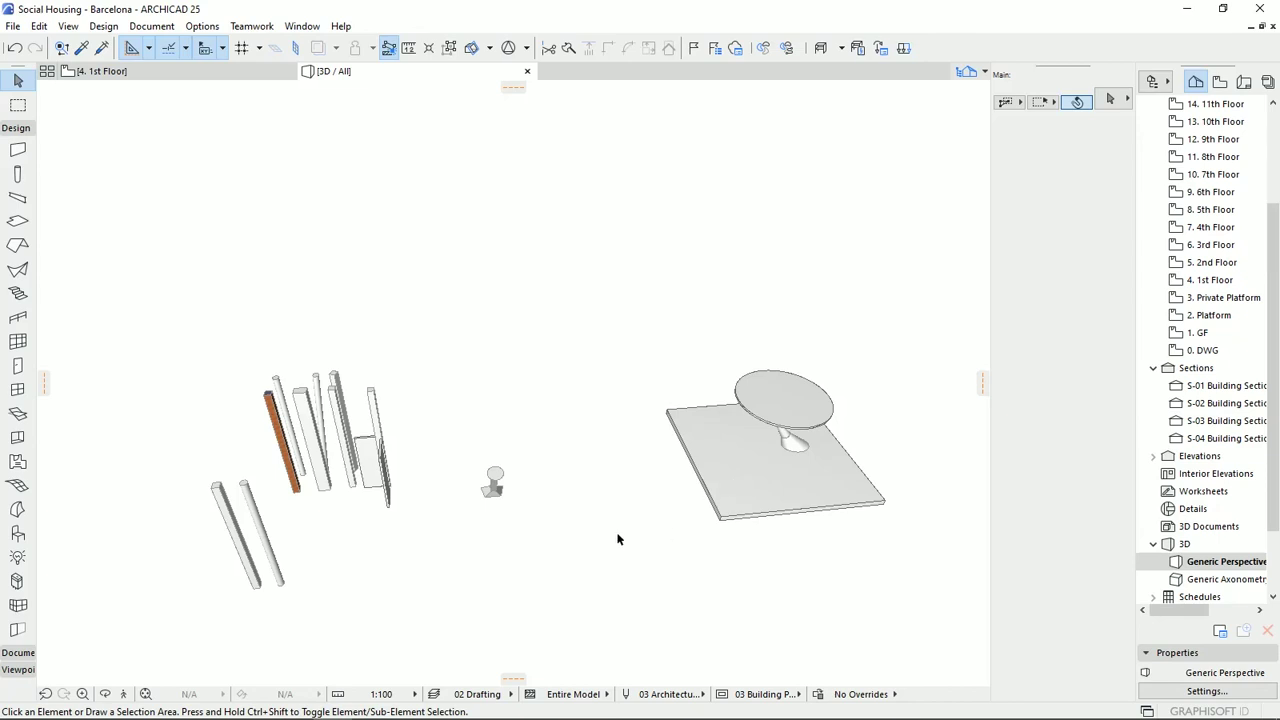